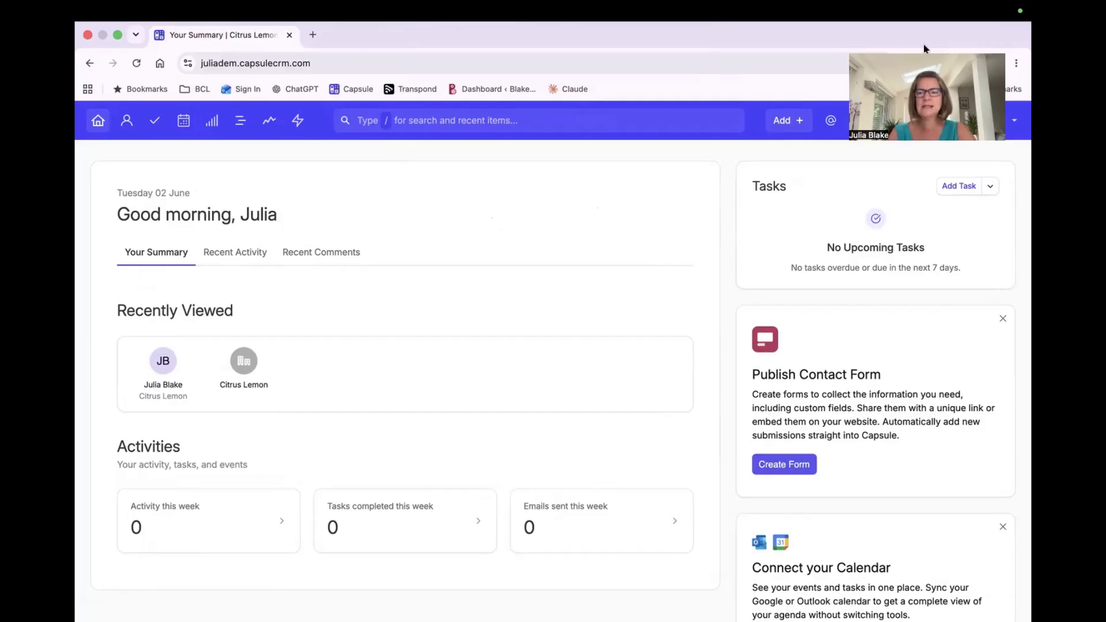
Open the Tags and DataTags page in the account settings
left_click(958, 126)
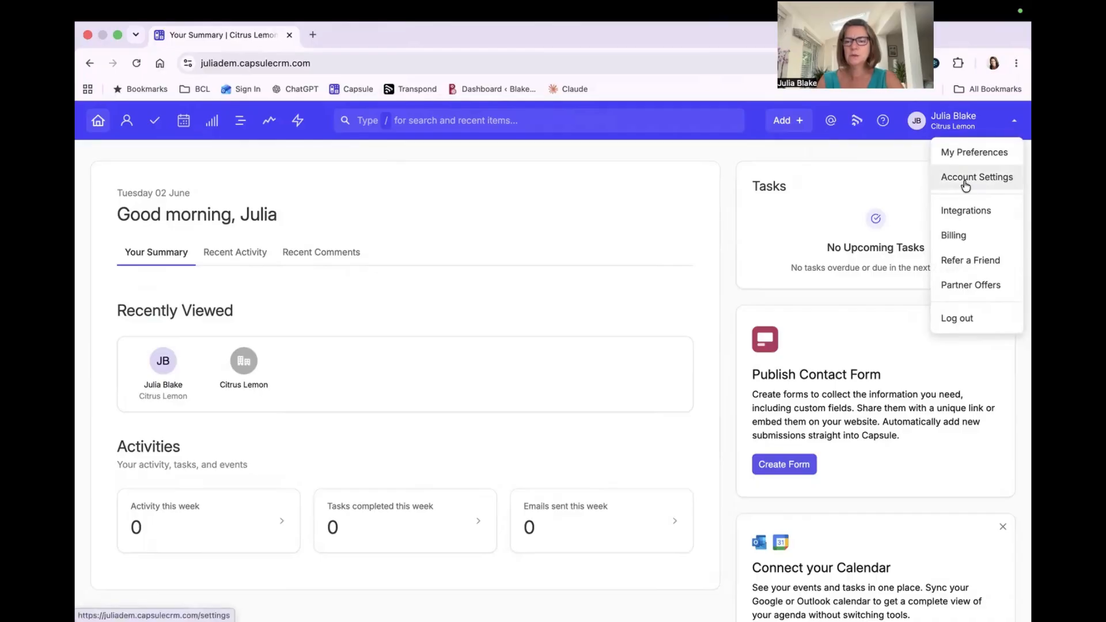
left_click(966, 183)
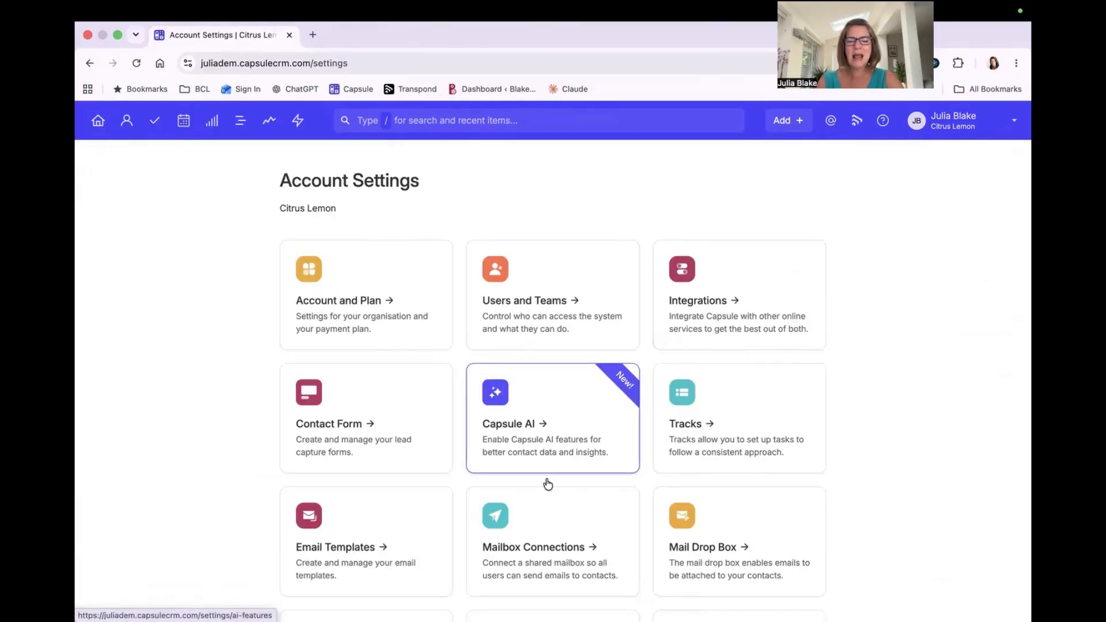
scroll(548, 484, "down", 8)
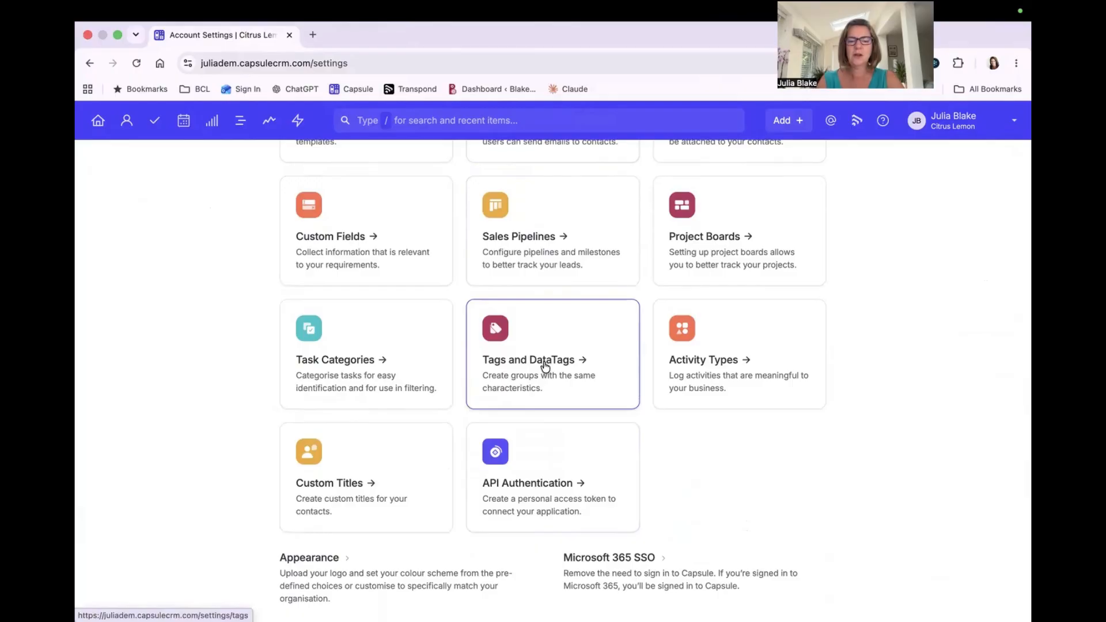
left_click(545, 367)
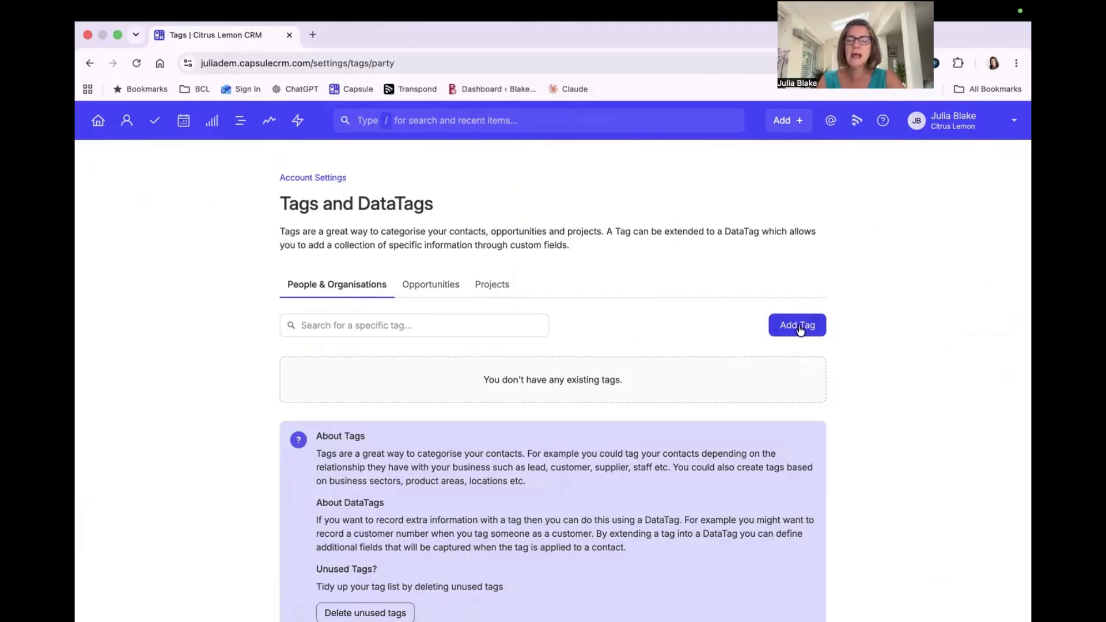
Add a tag named "Prospect" for people and organisations
left_click(800, 330)
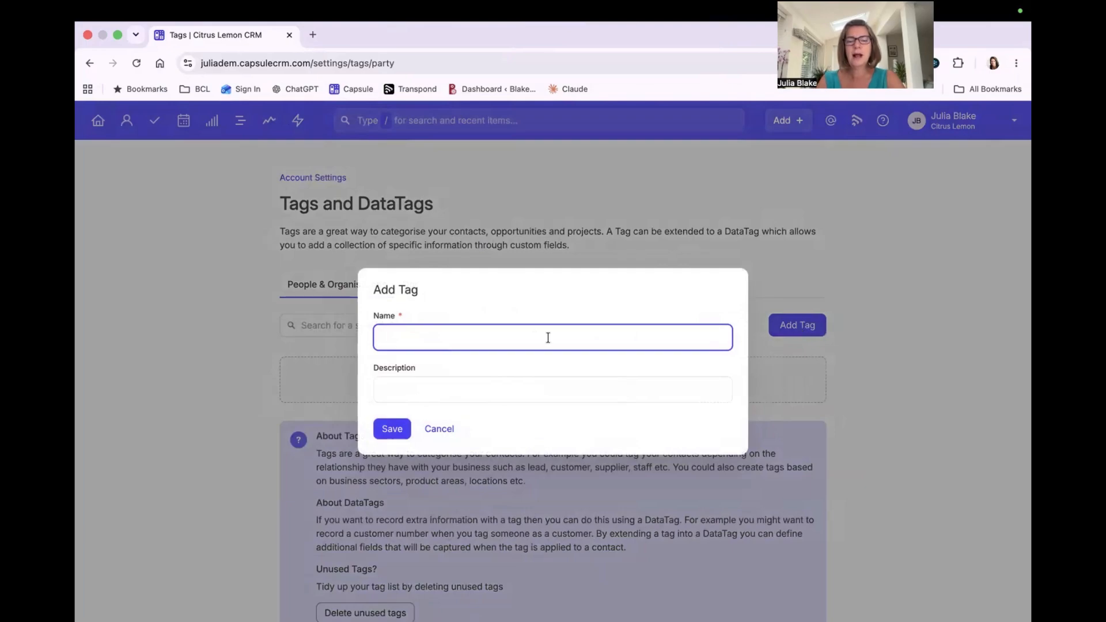
type("Props")
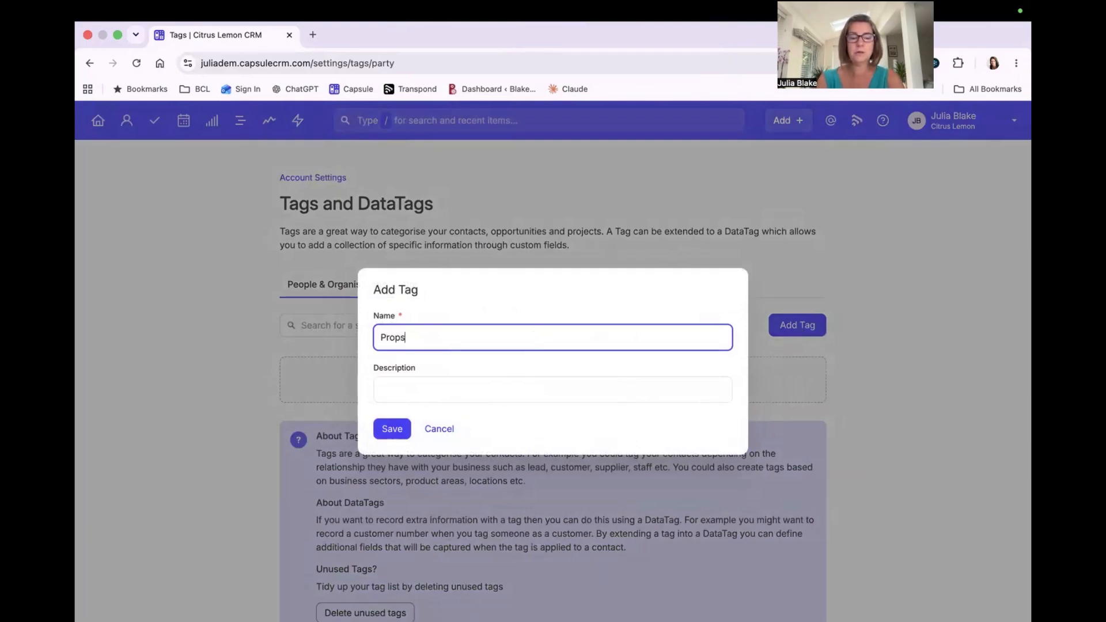
key("BackSpace")
key("BackSpace")
type("spect")
key("Return")
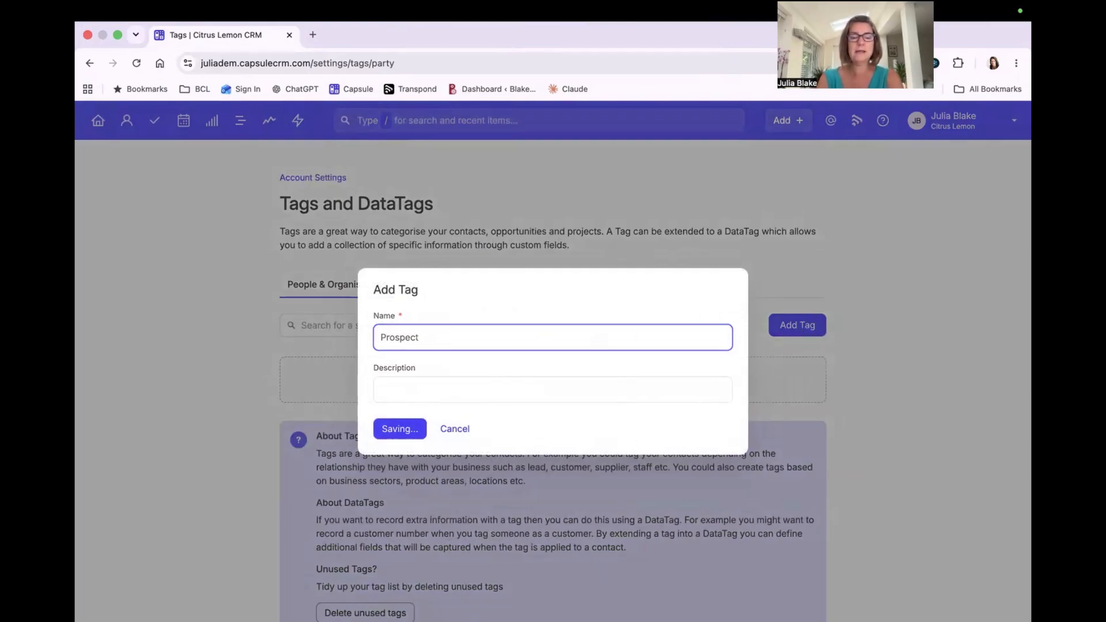
Add a people and organisations tag named "Client - Potential" and save it
left_click(783, 324)
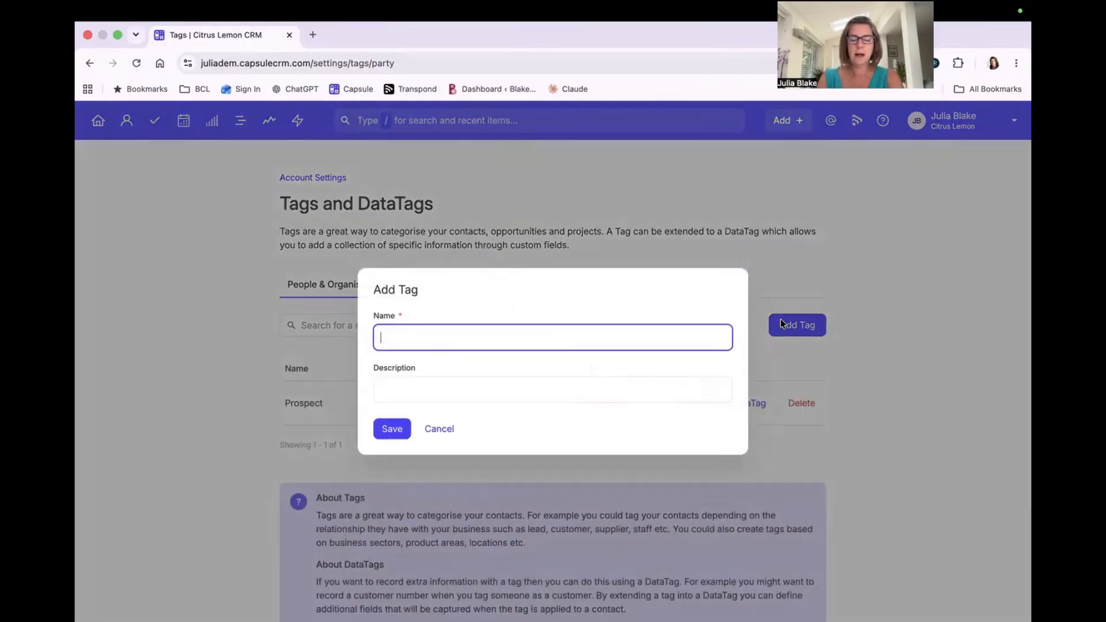
type("Client - Po")
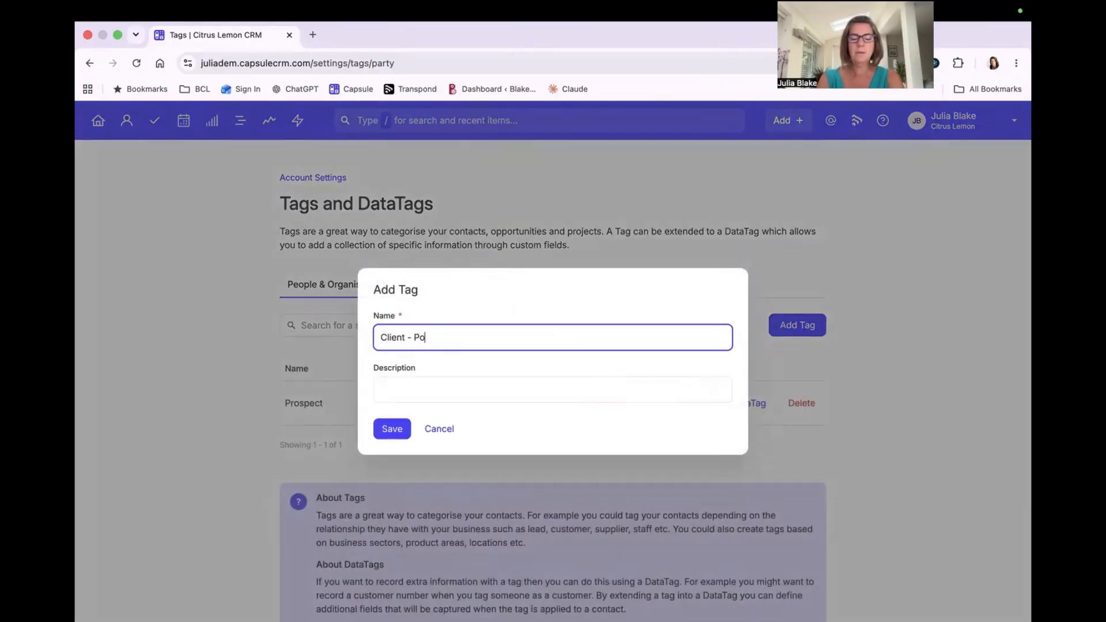
type("tential")
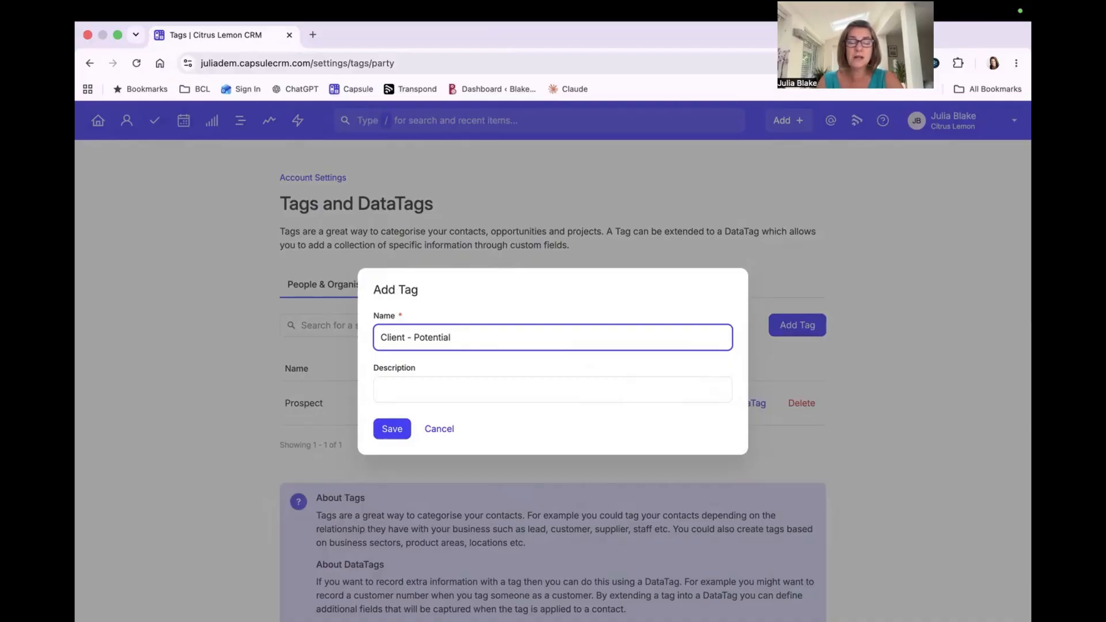
left_click(392, 429)
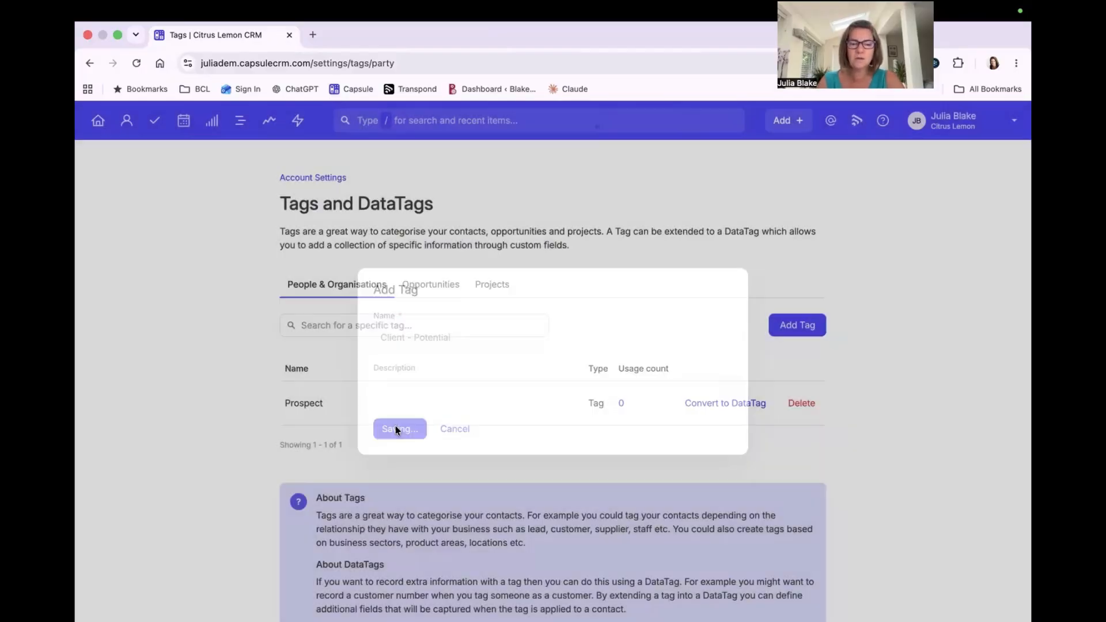
Create another people and organisations tag named "Client"
left_click(805, 332)
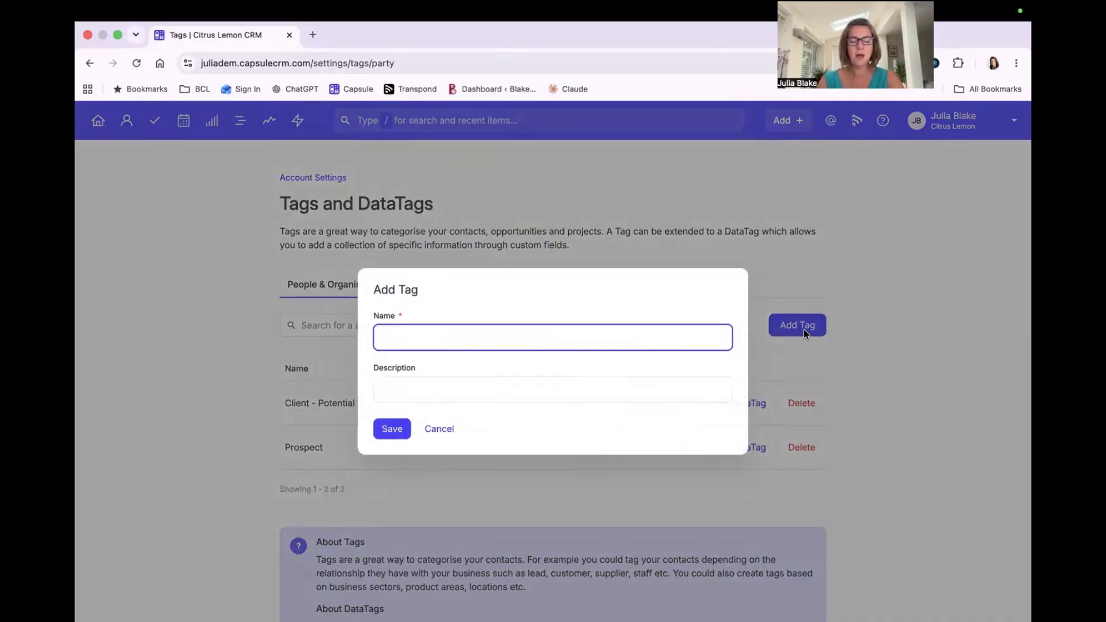
type("Client")
key("Return")
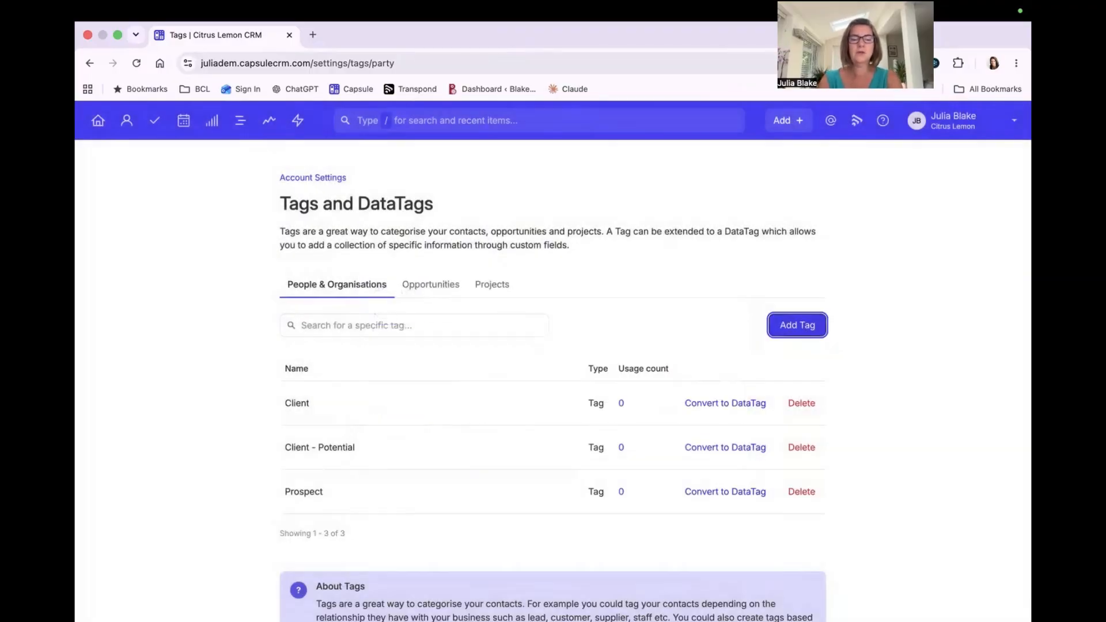
Add a people and organisations tag named "Client - Prvious"
left_click(803, 335)
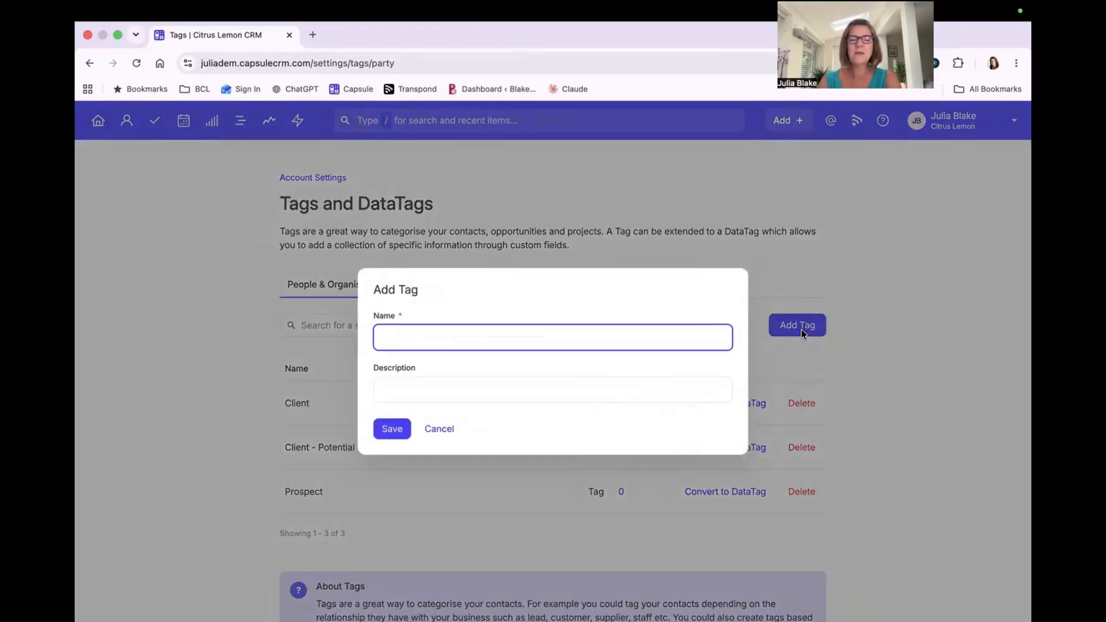
type("Client")
key("BackSpace")
key("BackSpace")
key("BackSpace")
key("BackSpace")
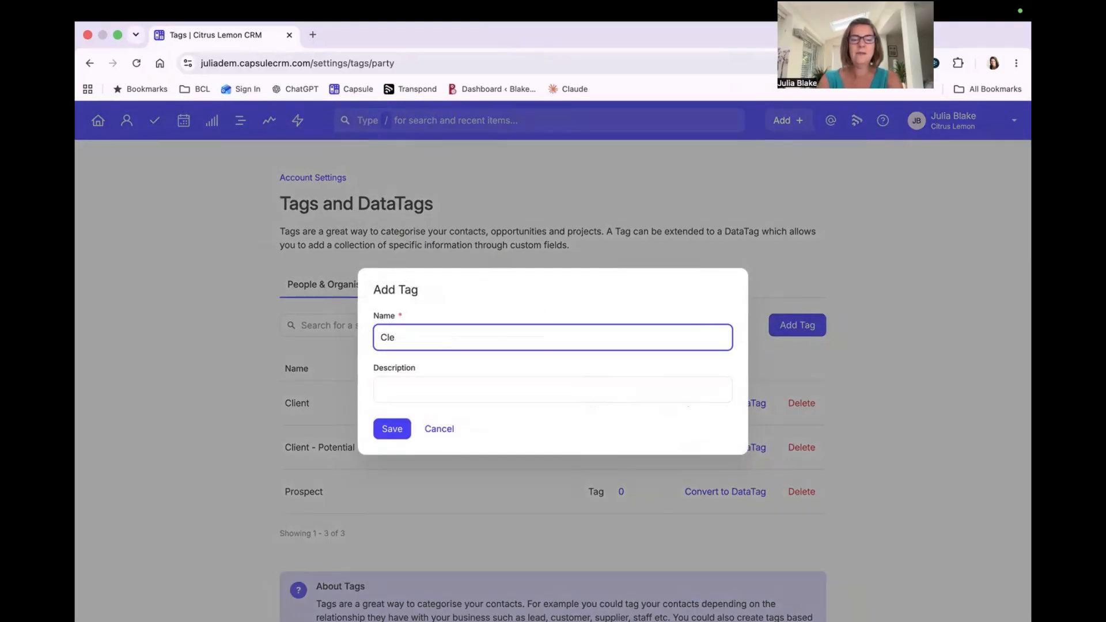
type("ient - Pr")
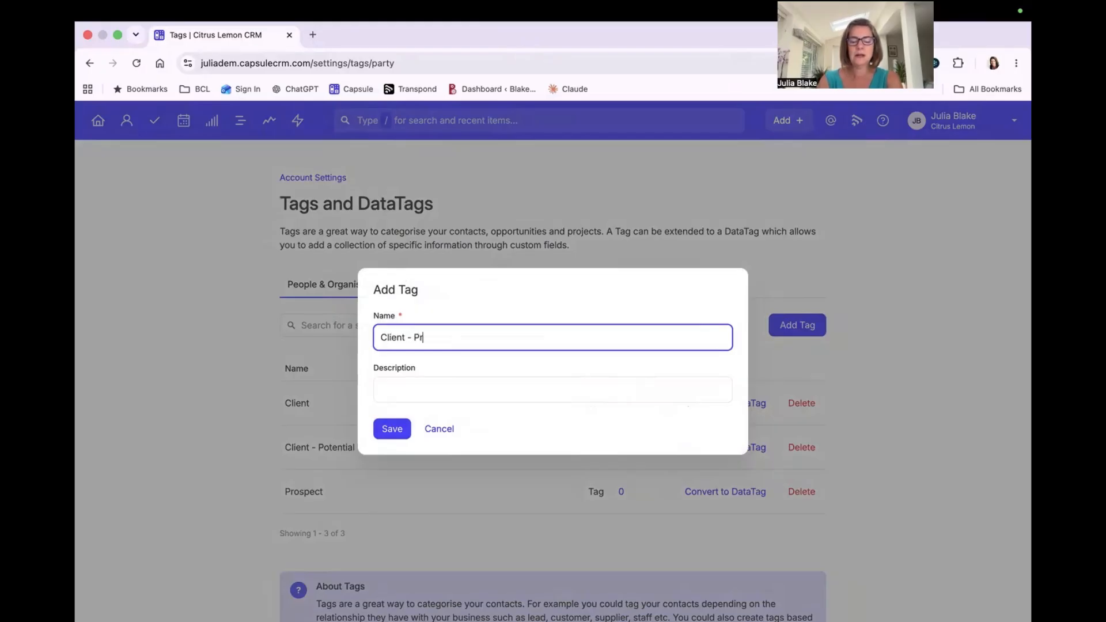
type("vious")
key("Return")
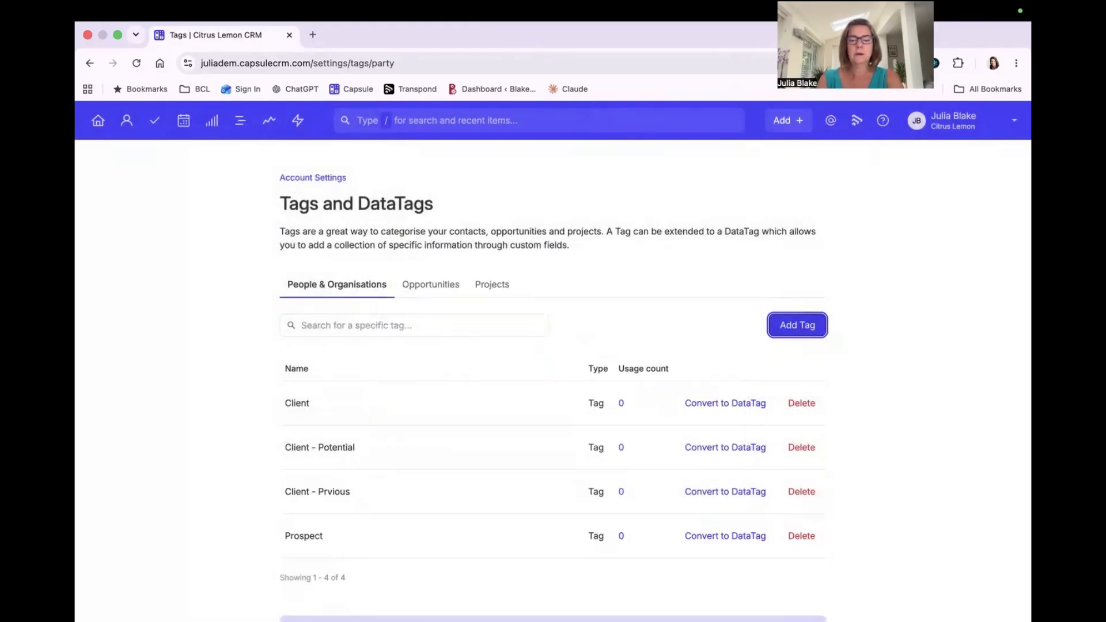
Correct the misspelled "Client - Prvious" tag name to "Client - Previous" and save it
left_click(324, 493)
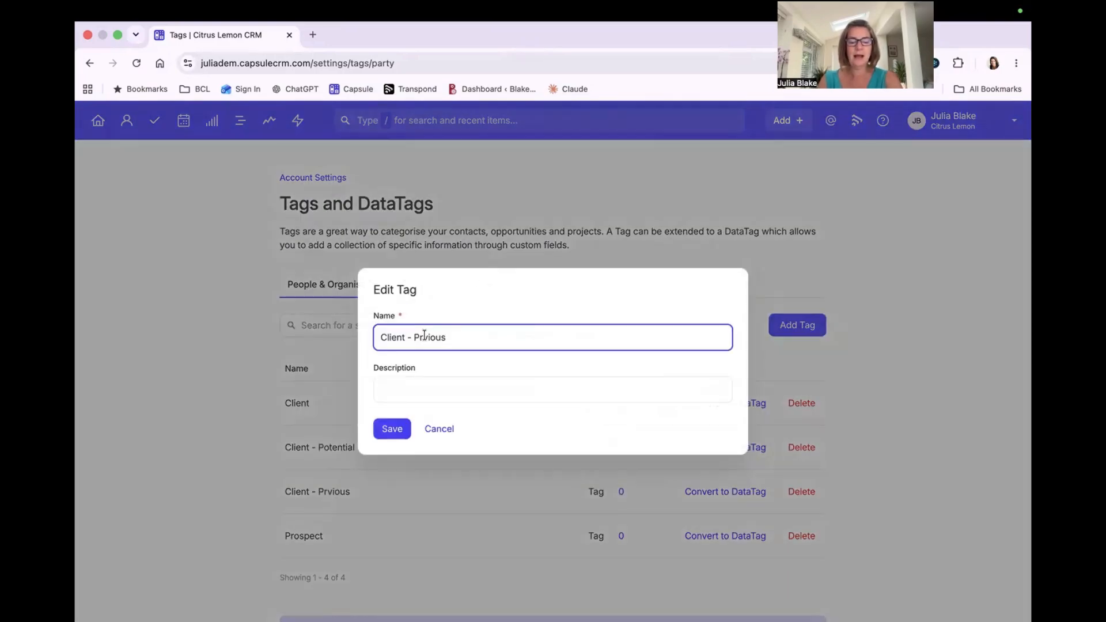
left_click(425, 336)
type("e")
left_click(399, 429)
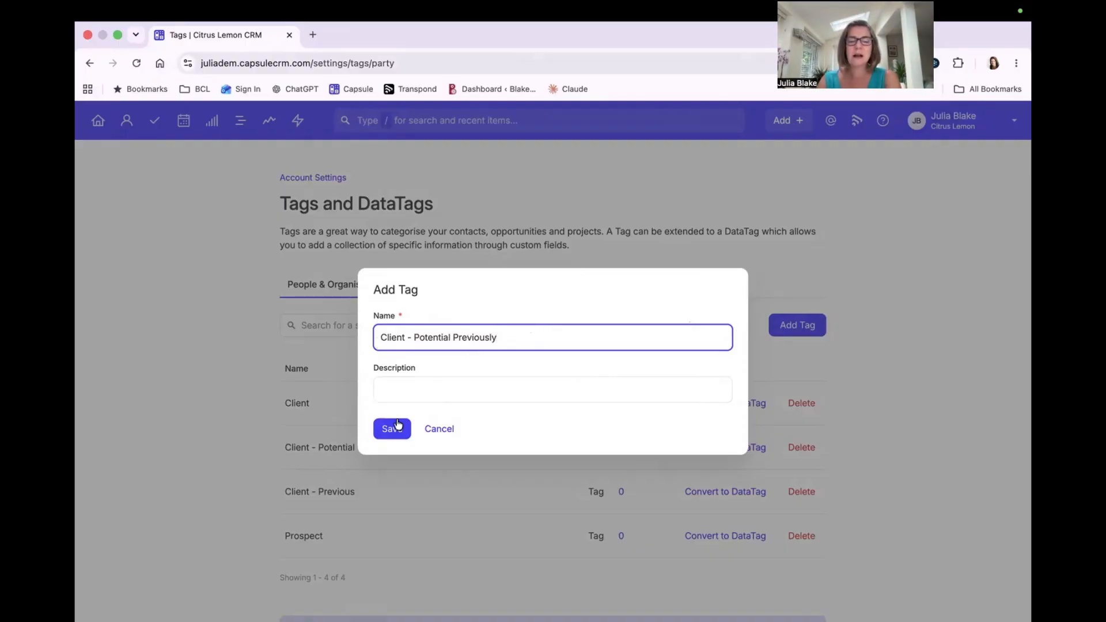
Save a new people and organisations tag named "Client - Potential Previously"
left_click(395, 431)
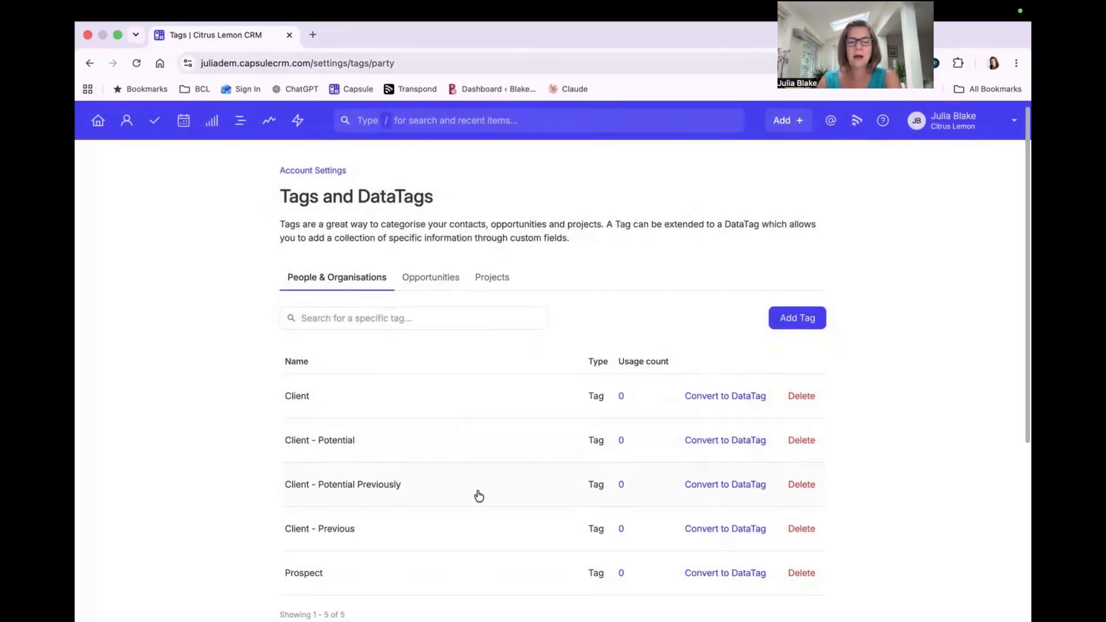
scroll(478, 495, "down", 1)
scroll(479, 496, "down", 1)
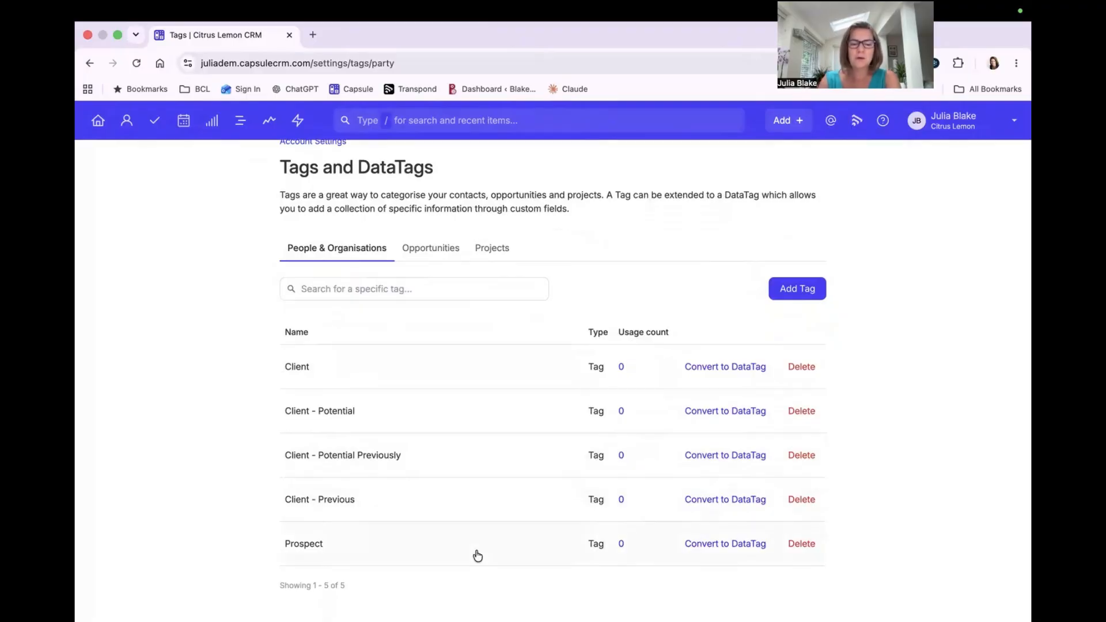
Add a people and organisations tag named "Networking Contact"
left_click(803, 289)
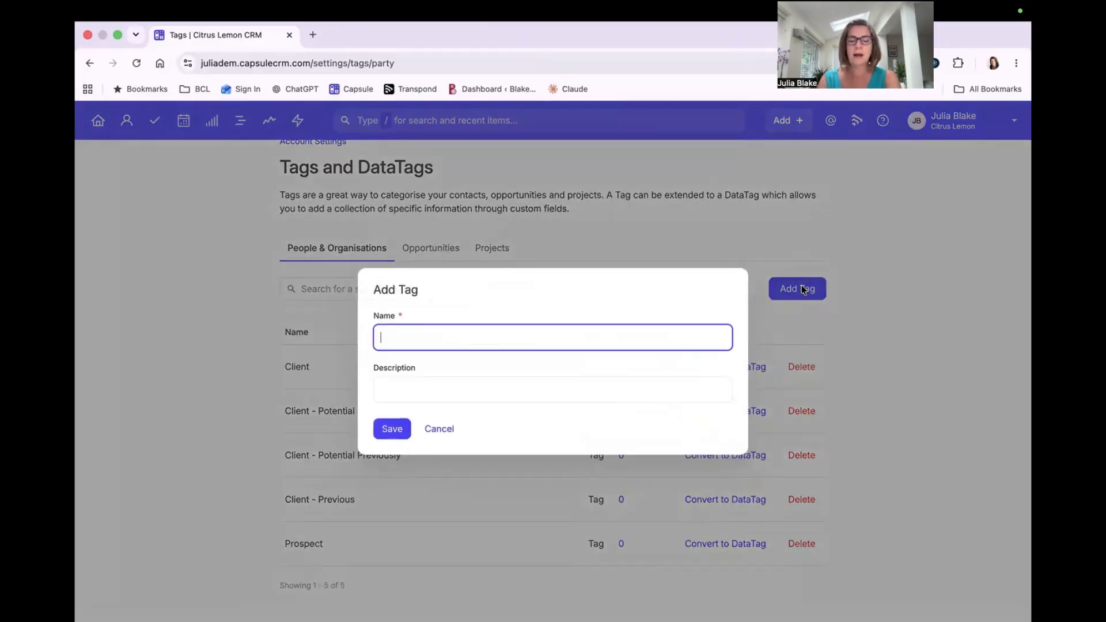
type("Networking ")
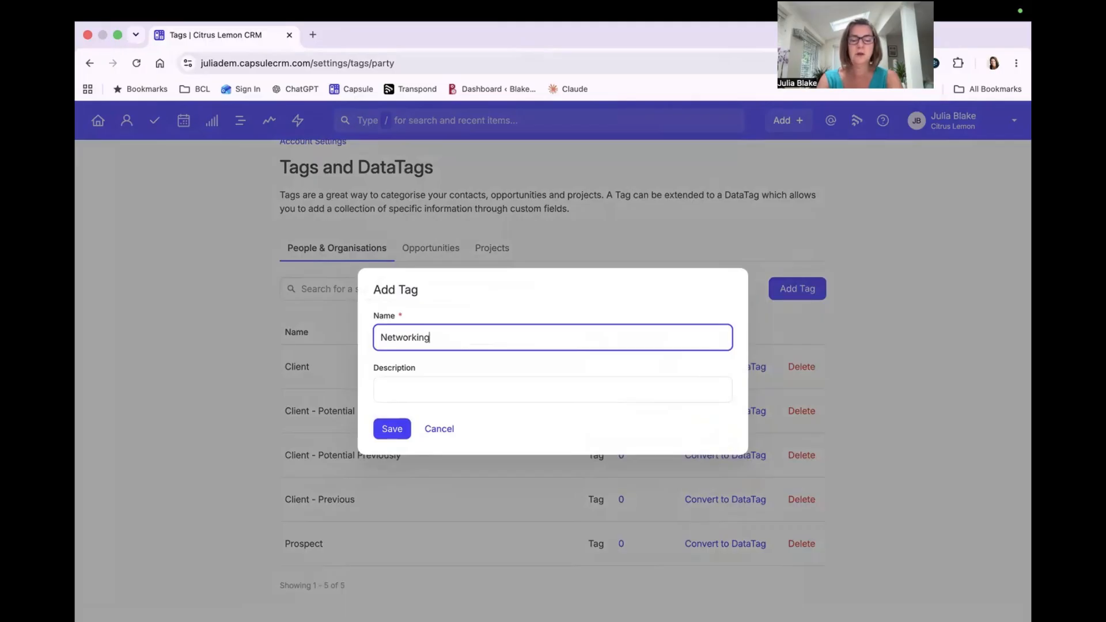
type("Contact")
key("Return")
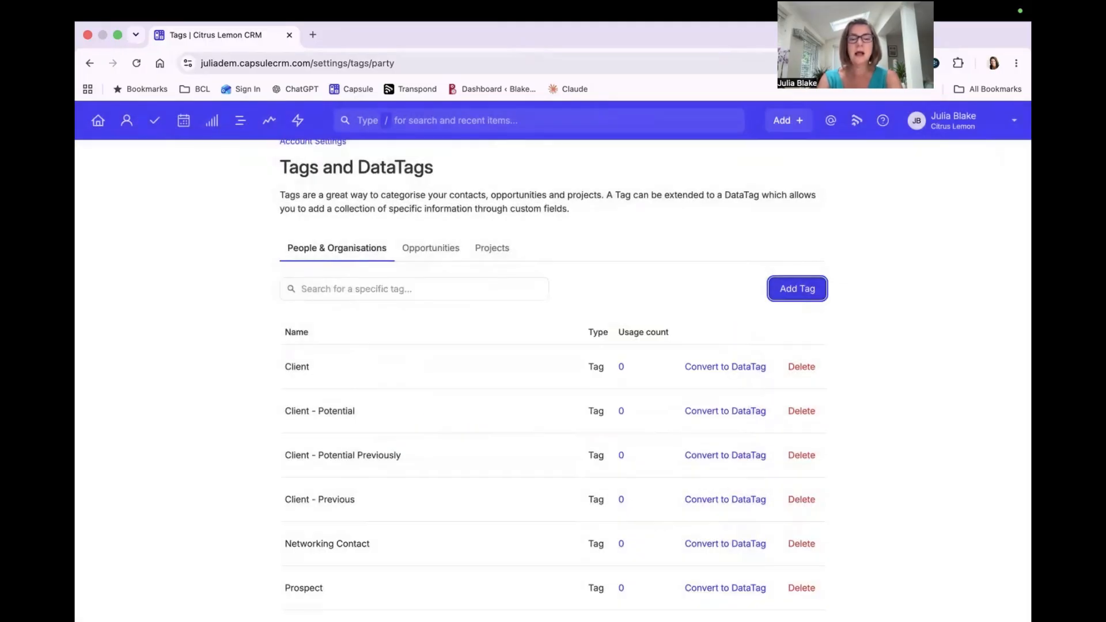
Add a people and organisations tag named "Supplier"
left_click(794, 294)
type("Sup")
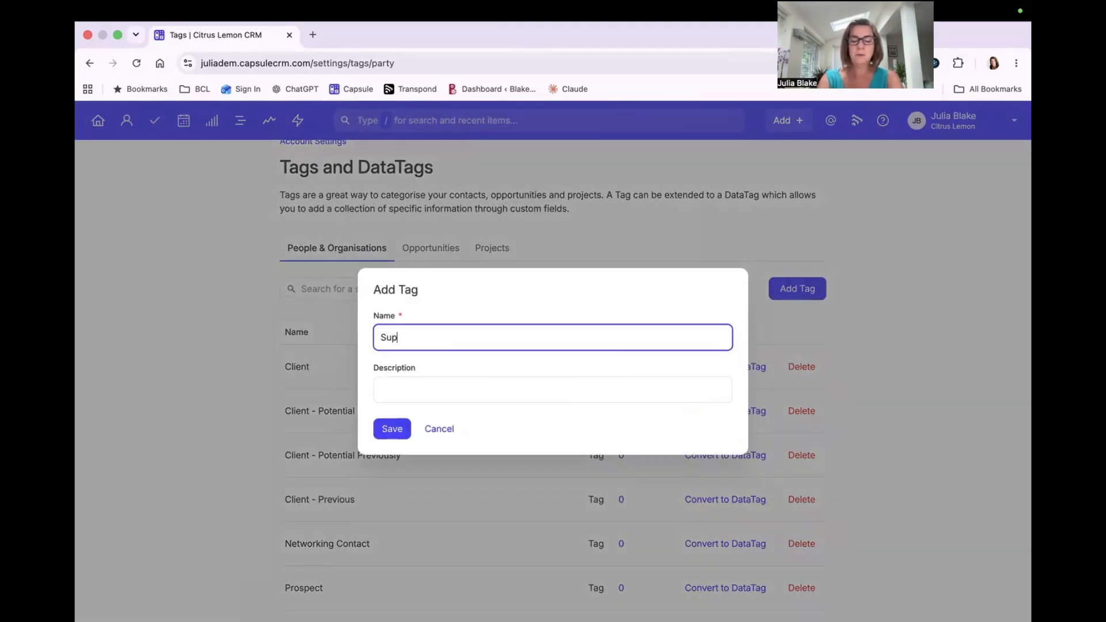
type("pliers")
key("BackSpace")
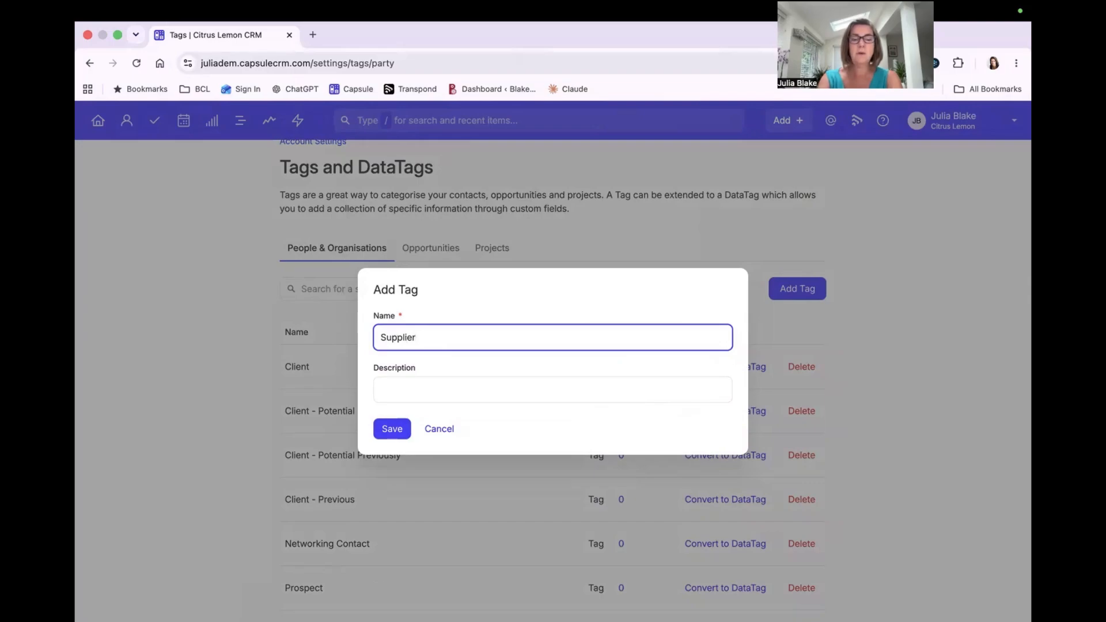
key("Return")
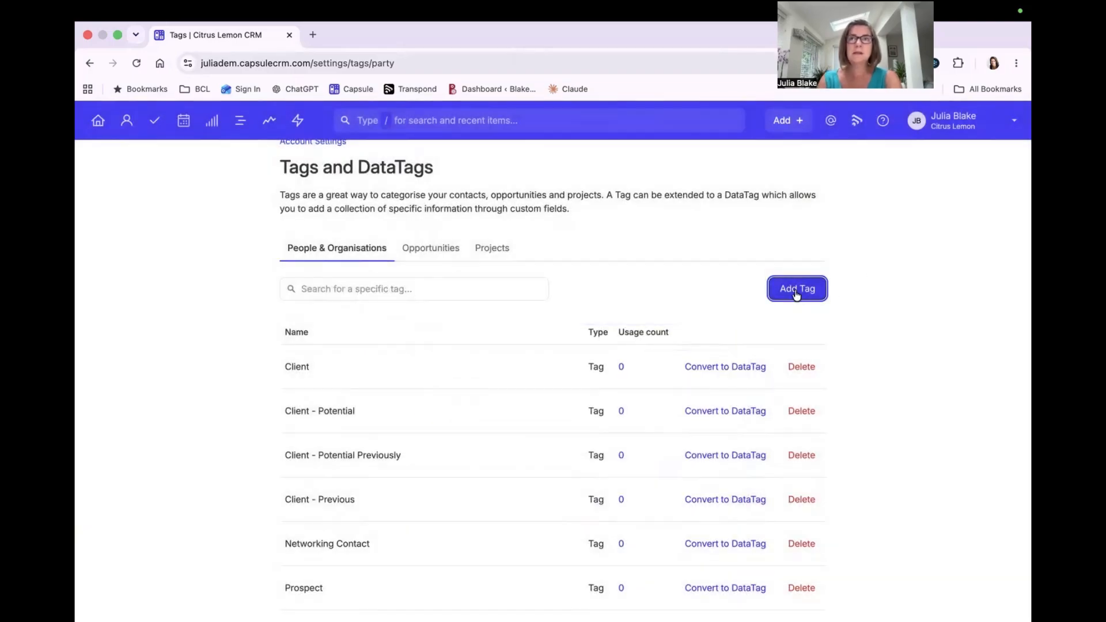
Add a people and organisations tag named "Partner"
left_click(797, 294)
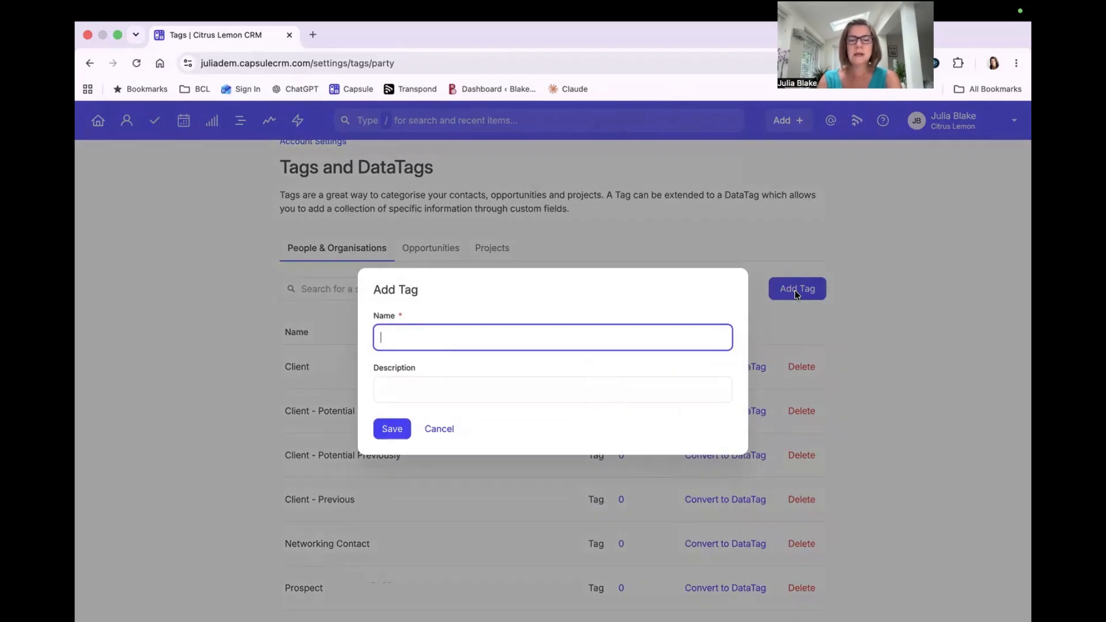
type("Parnet")
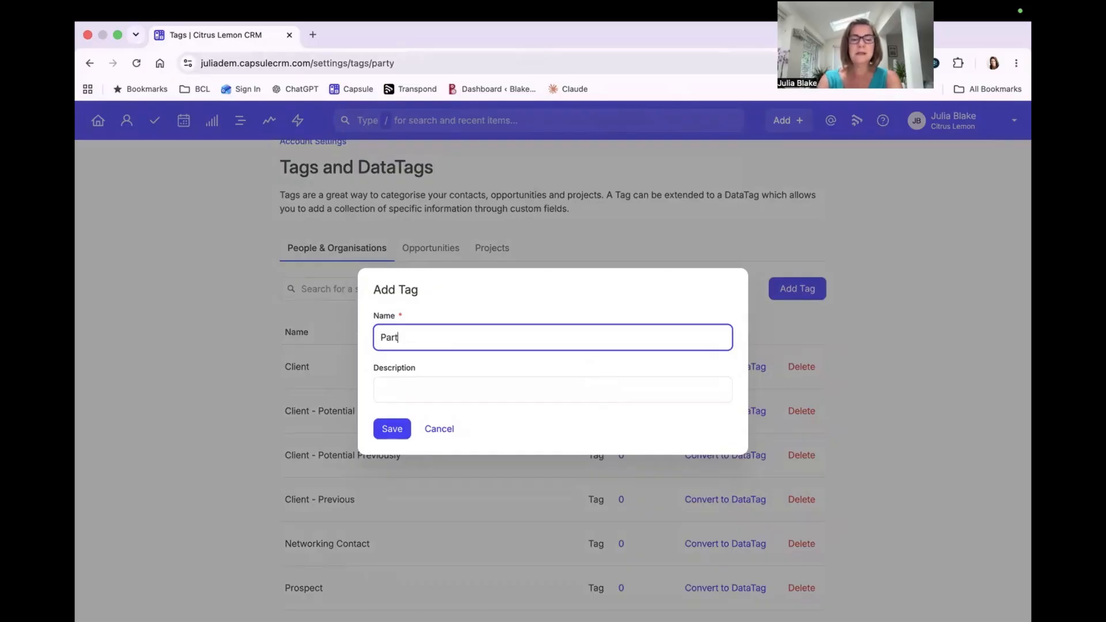
type("ner")
key("Return")
Add a people and organisations tag named "Associates"
key("Return")
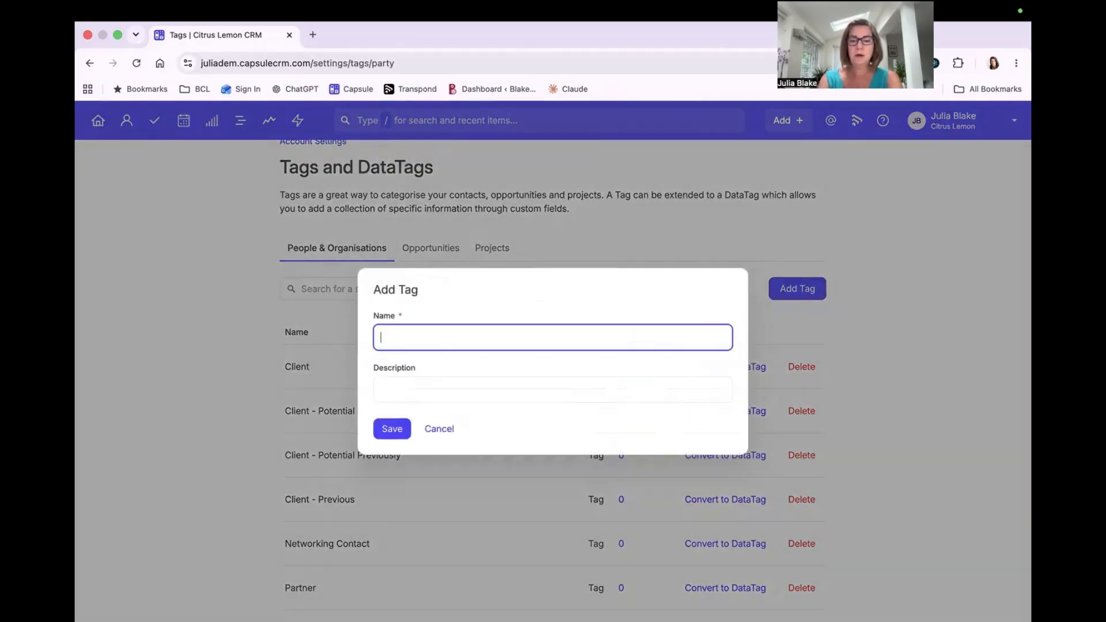
type("Associates")
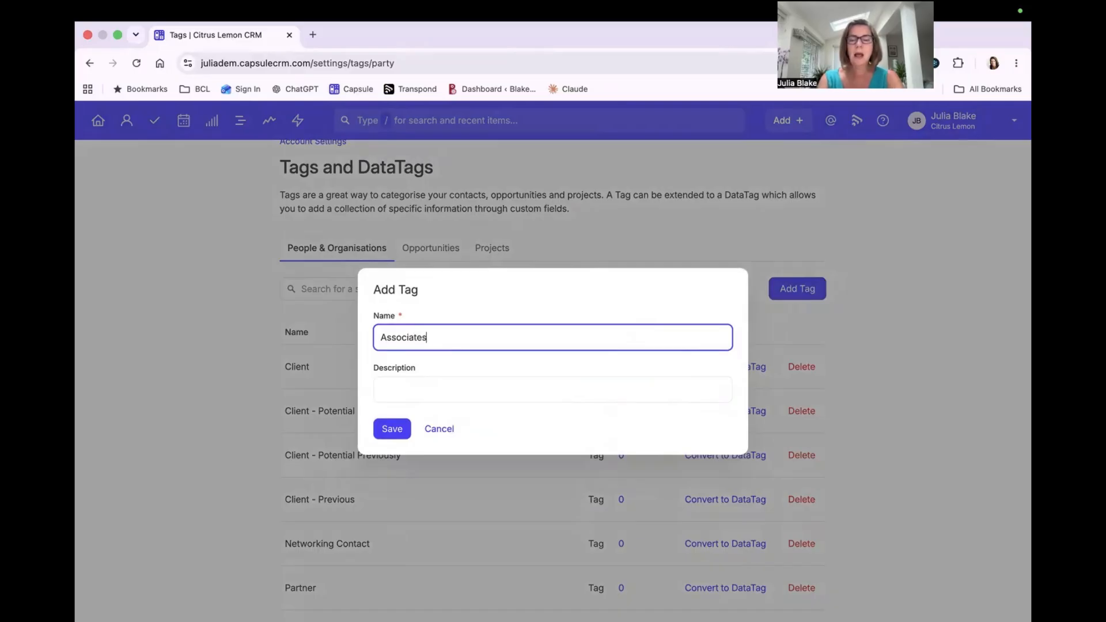
key("Return")
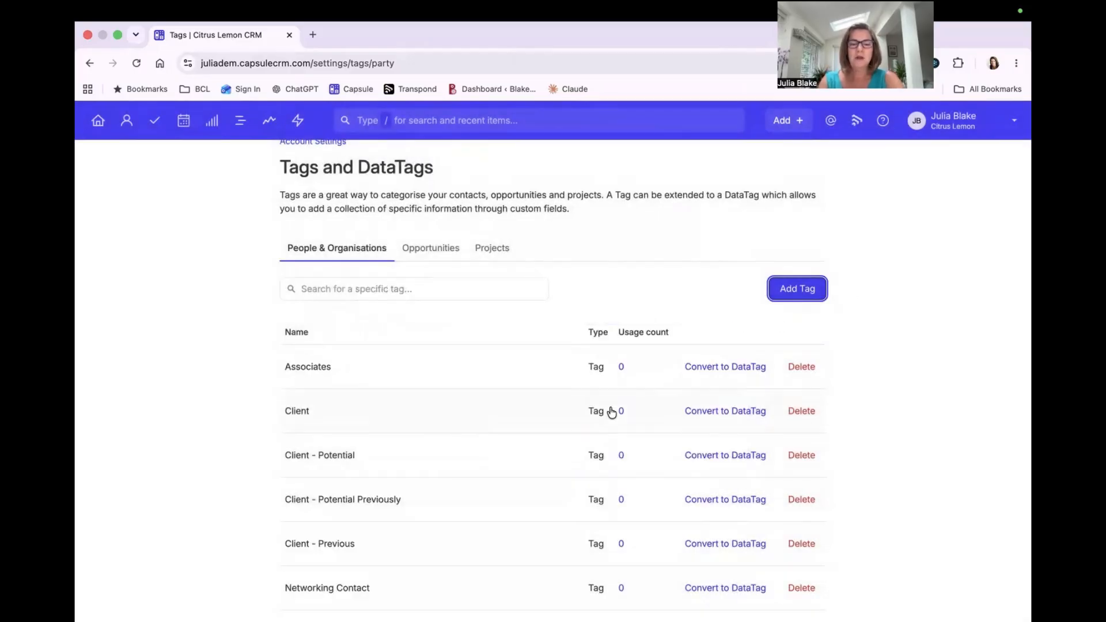
Convert the "Client" tag to a DataTag and start a Multi Select List custom field labelled "Which Service"
scroll(610, 413, "down", 5)
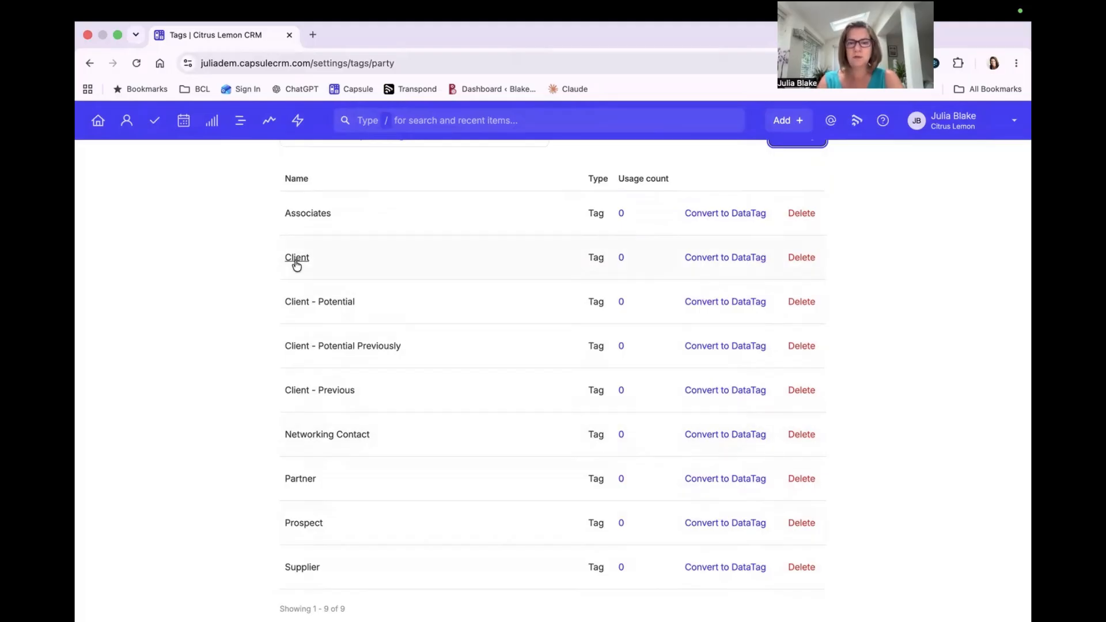
left_click(721, 264)
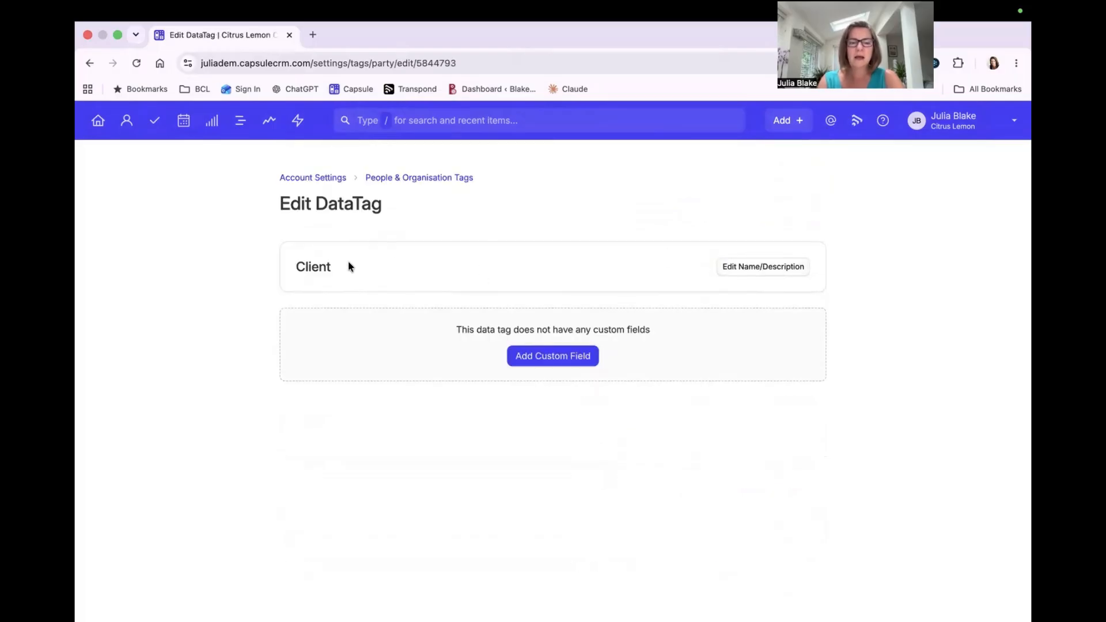
left_click(561, 359)
left_click(633, 247)
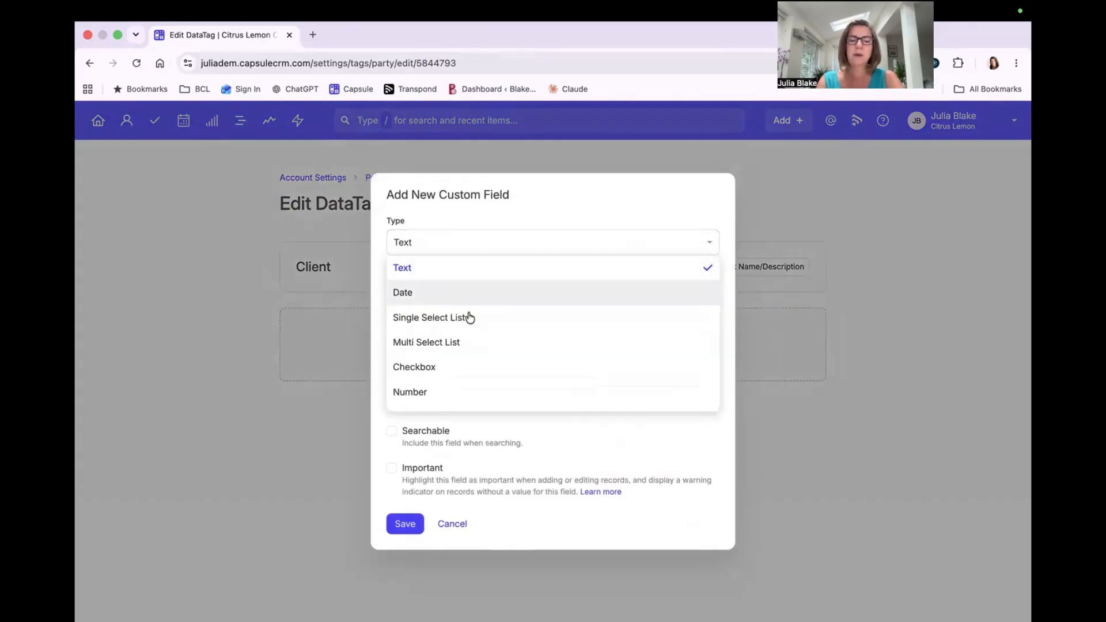
left_click(458, 344)
left_click(460, 288)
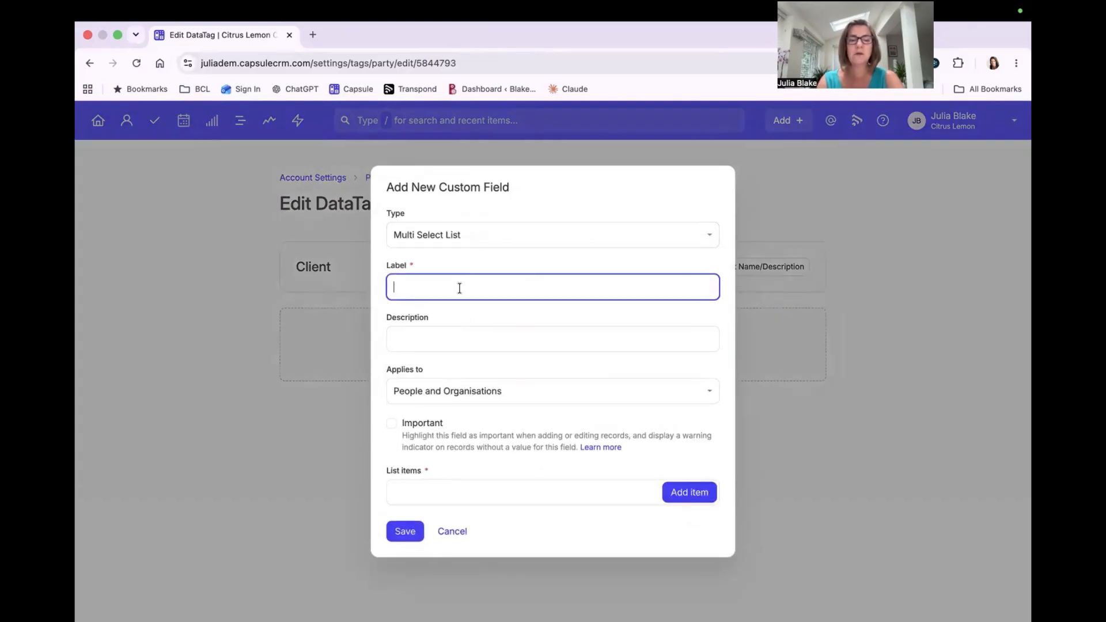
type("TWhich Setviuce")
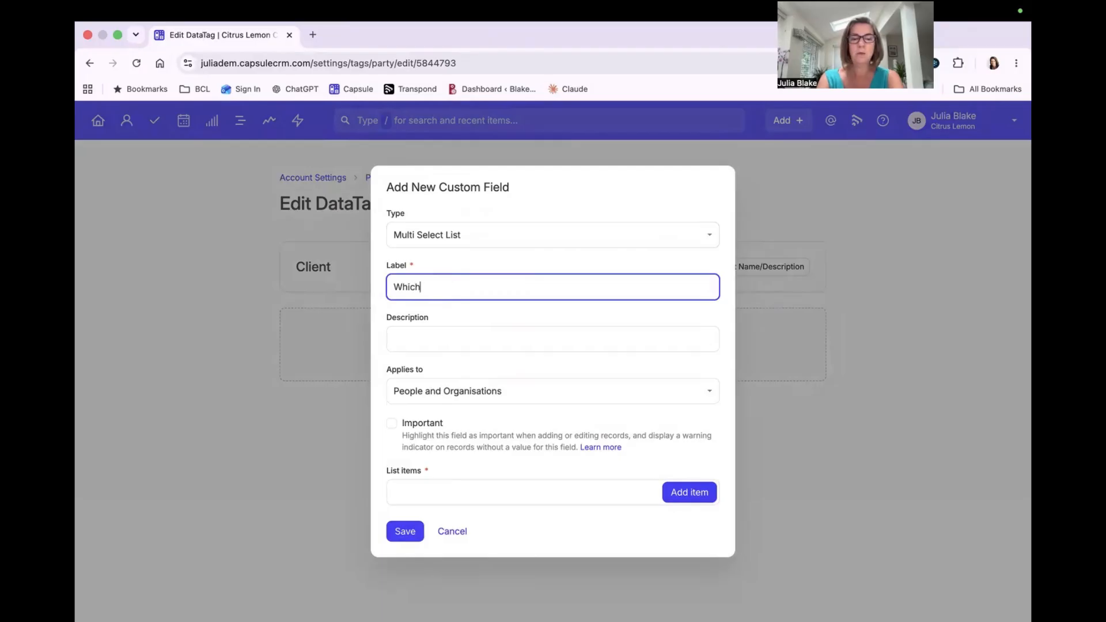
key("BackSpace")
key("BackSpace")
key("BackSpace")
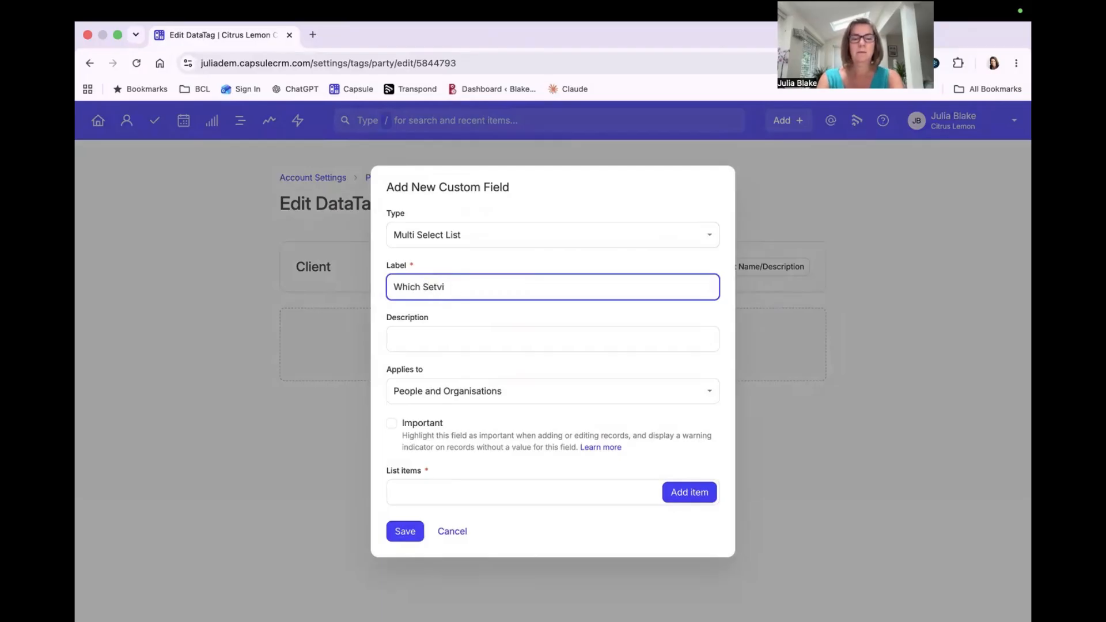
type("vice")
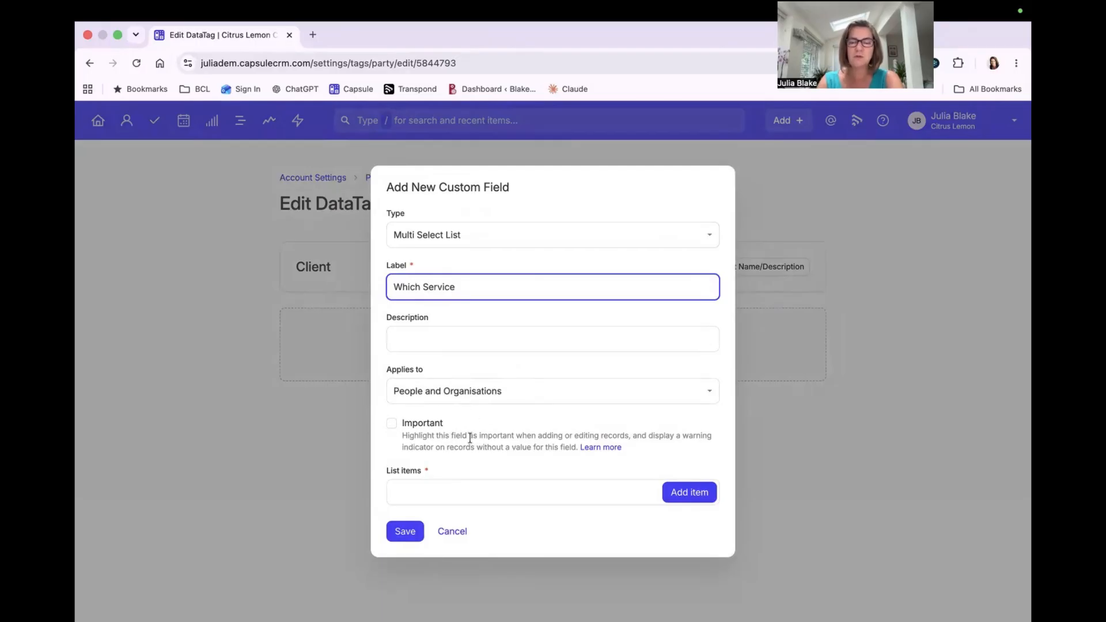
Add "Service A" as the first list item of the "Which Service" field
left_click(433, 483)
type("Setvice")
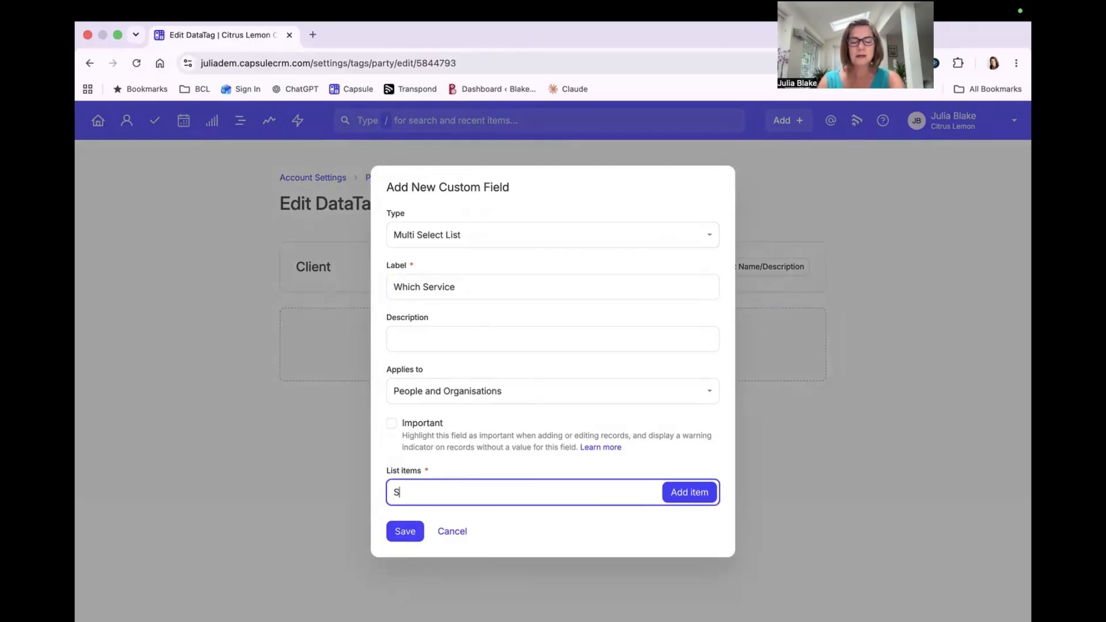
key("BackSpace")
key("BackSpace")
key("BackSpace")
key("BackSpace")
key("BackSpace")
type("rvice A")
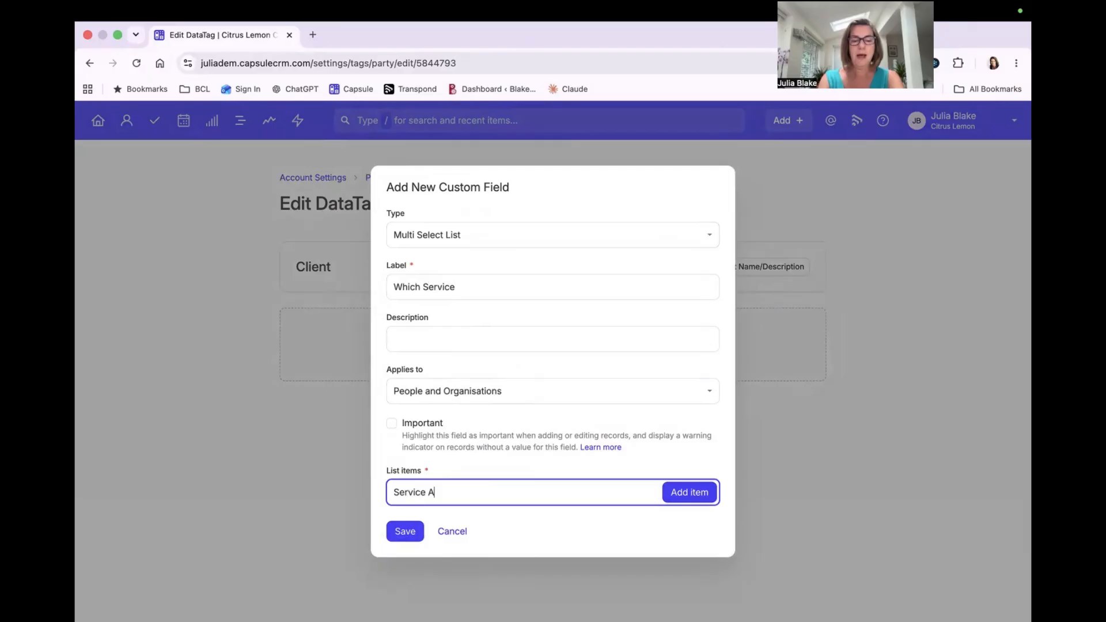
key("Return")
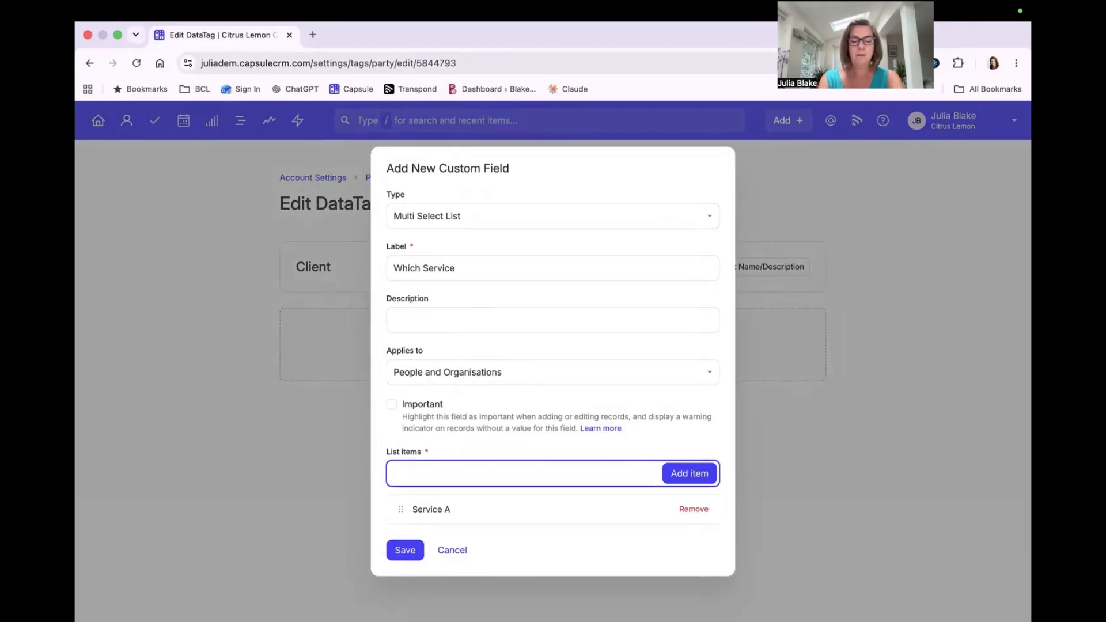
Add the list items "Service B" and "Service C" and save the "Which Service" field
type("Service B")
key("Return")
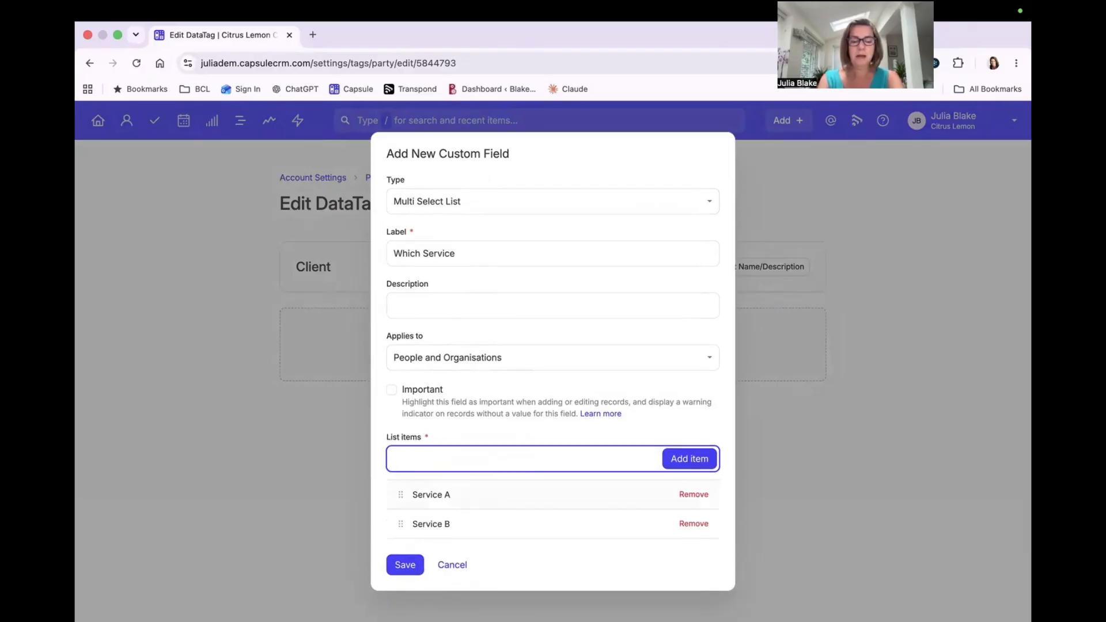
type("Srvi")
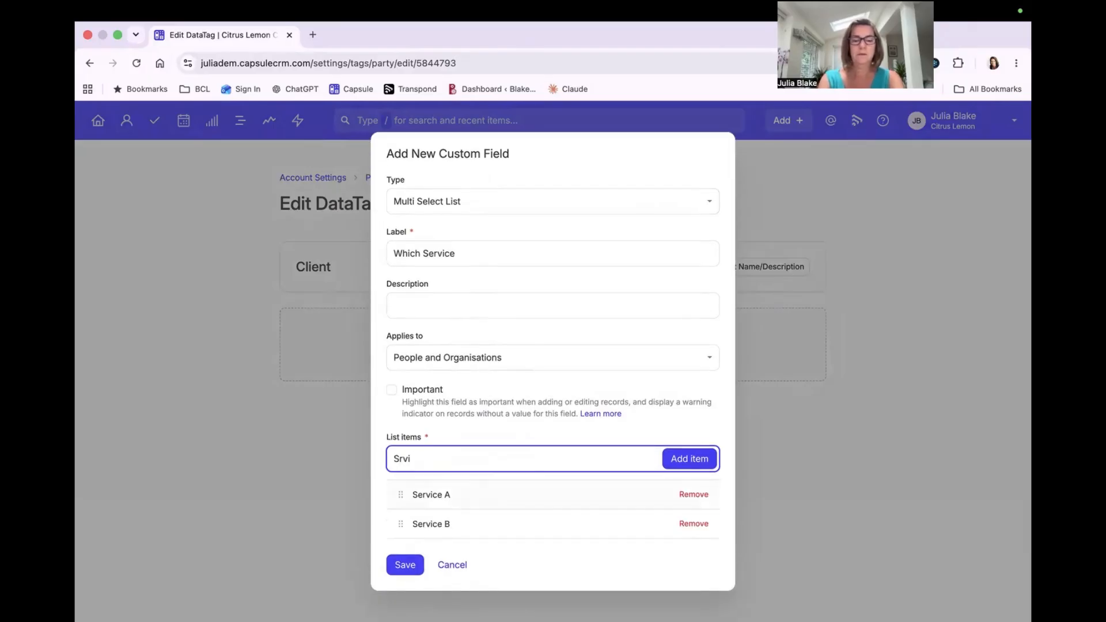
type("ceervice C")
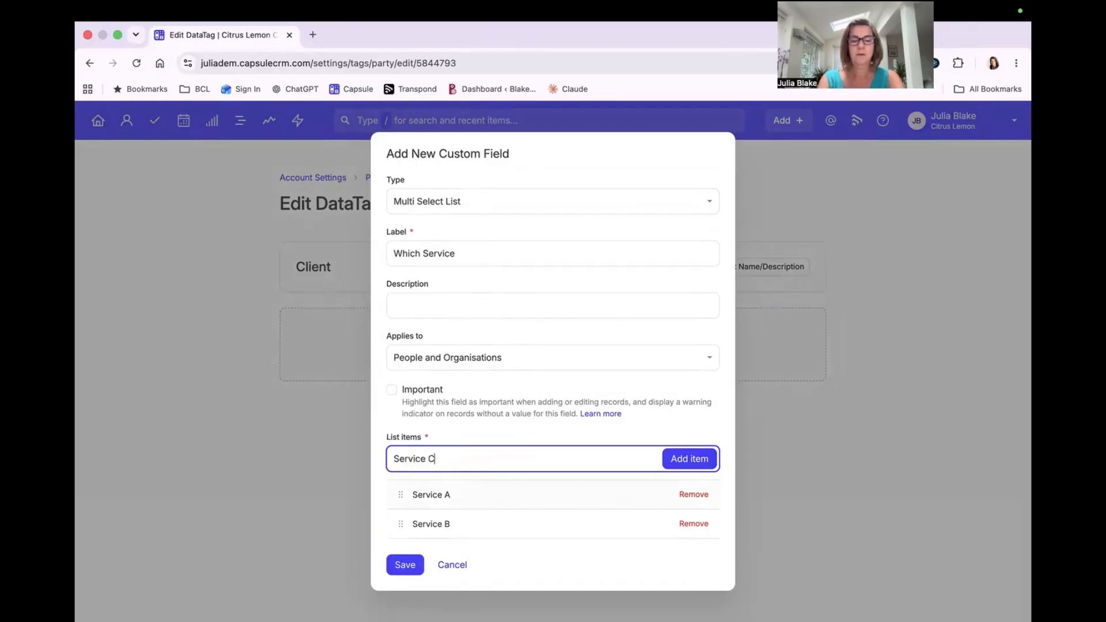
key("Return")
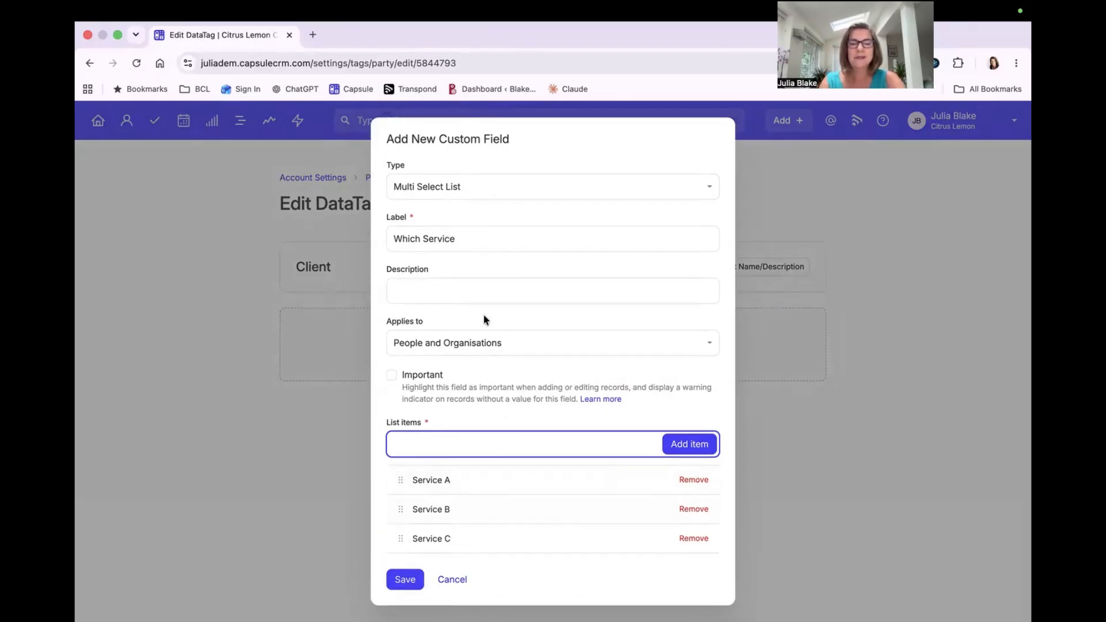
left_click(404, 583)
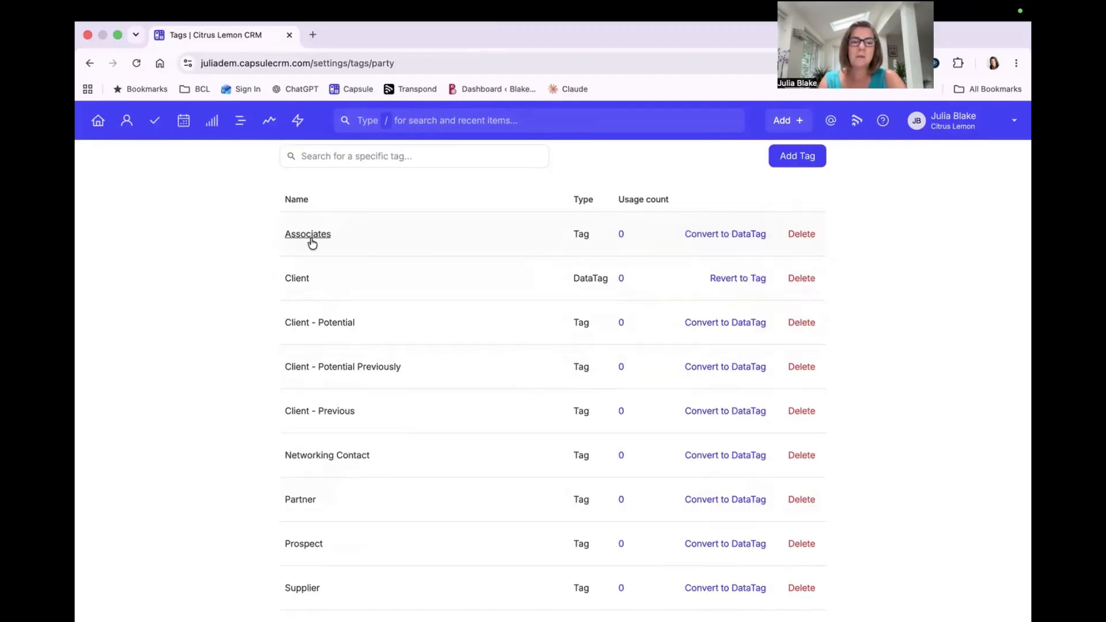
Convert the "Associates" tag to a DataTag and start a text custom field labelled "Associate specialism"
left_click(707, 234)
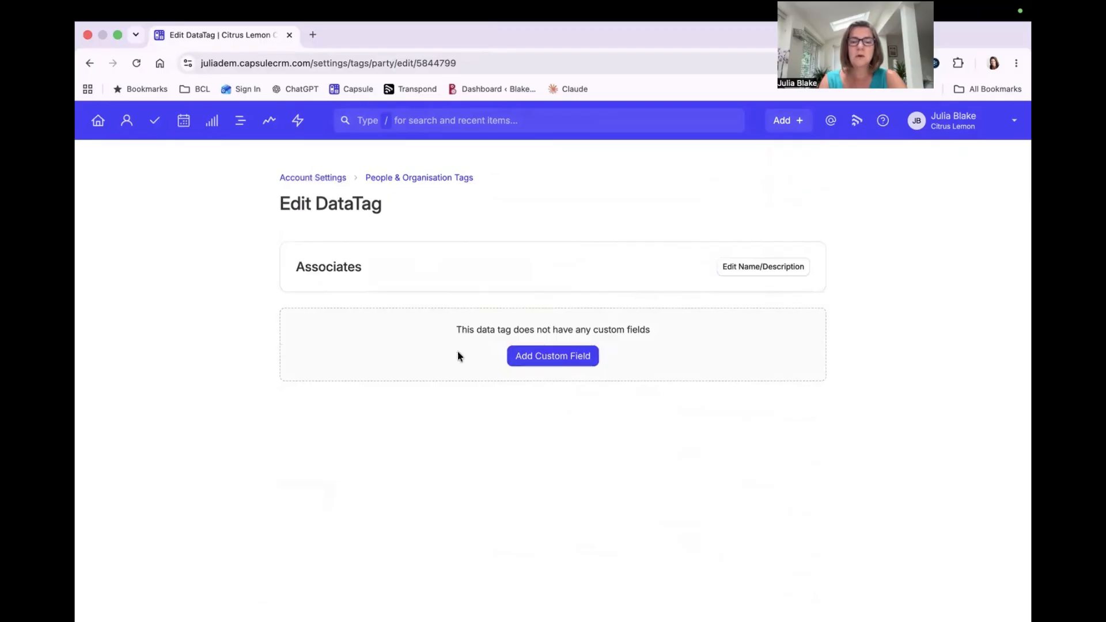
left_click(555, 357)
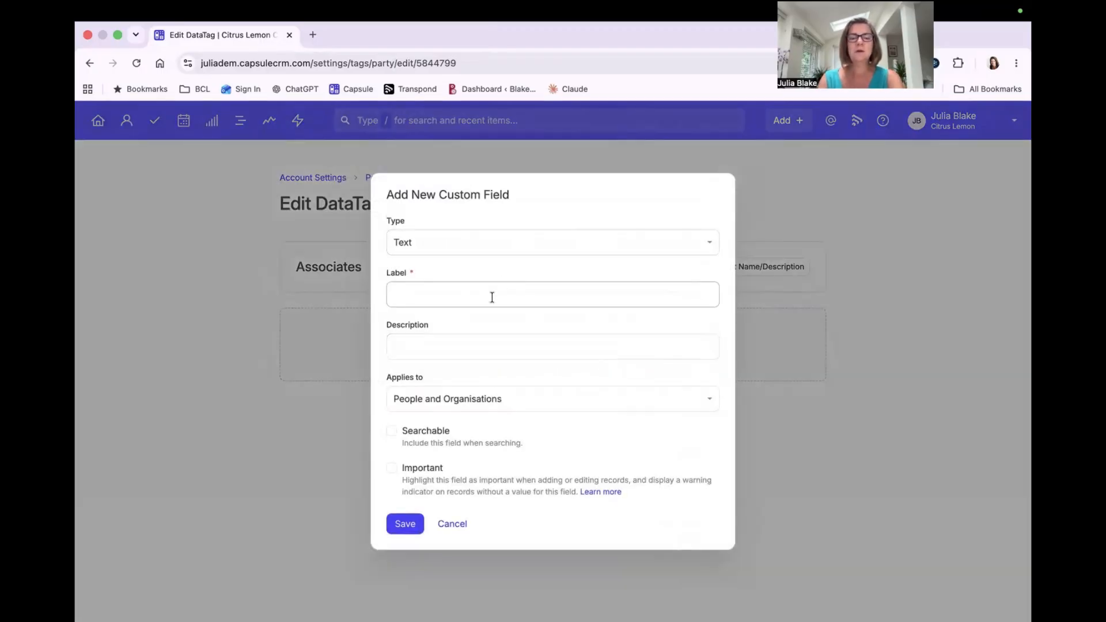
left_click(493, 298)
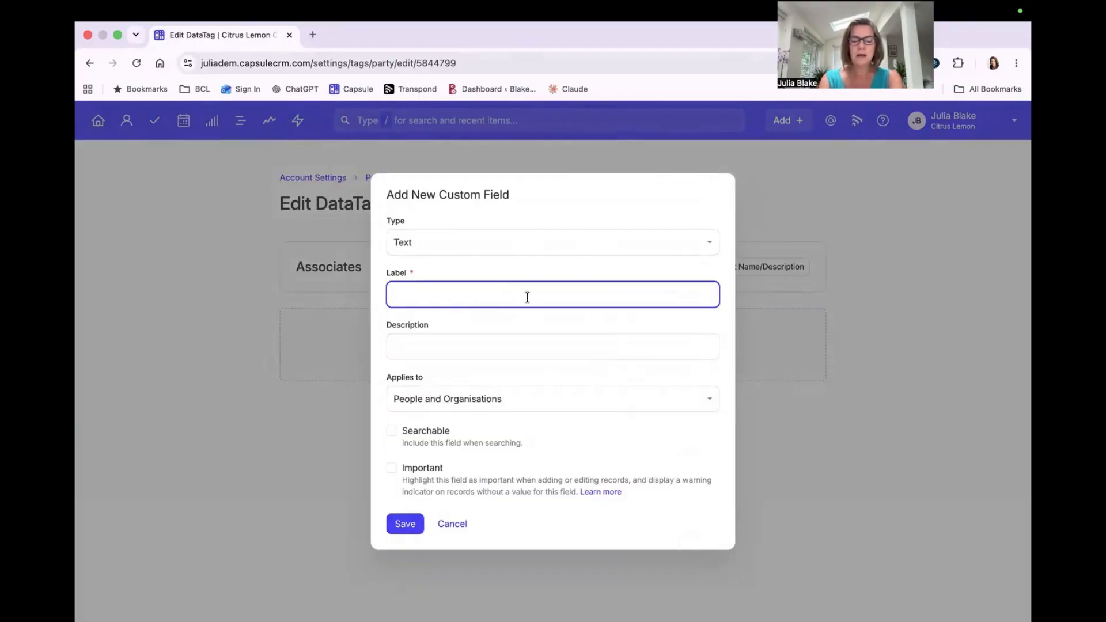
type("Asdocul")
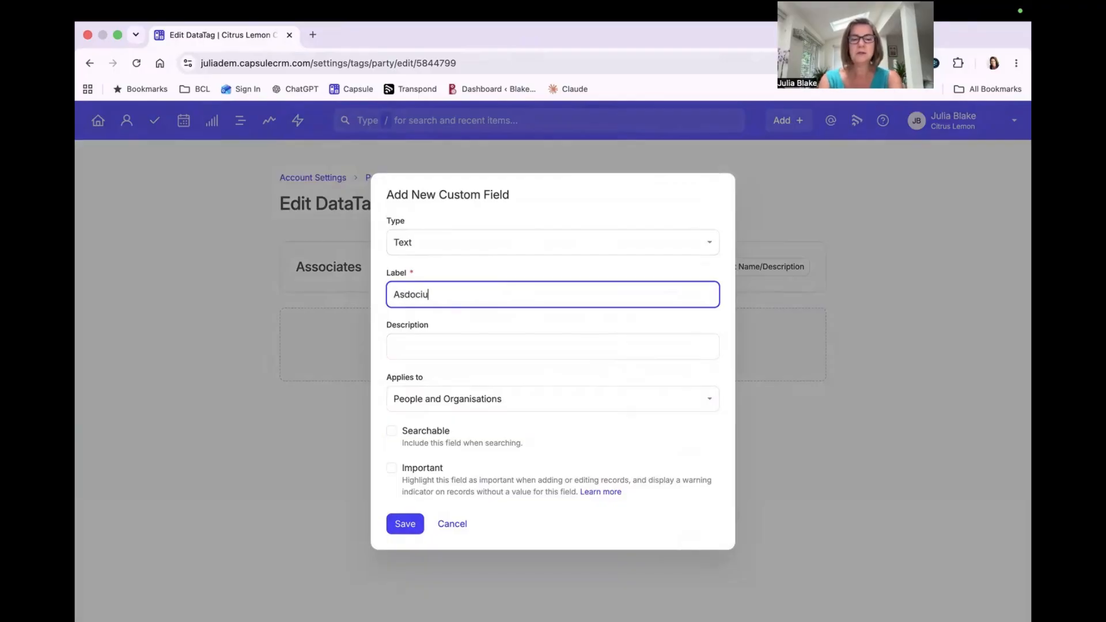
key("BackSpace")
key("BackSpace")
key("BackSpace")
key("BackSpace")
key("BackSpace")
type("sociate specialism")
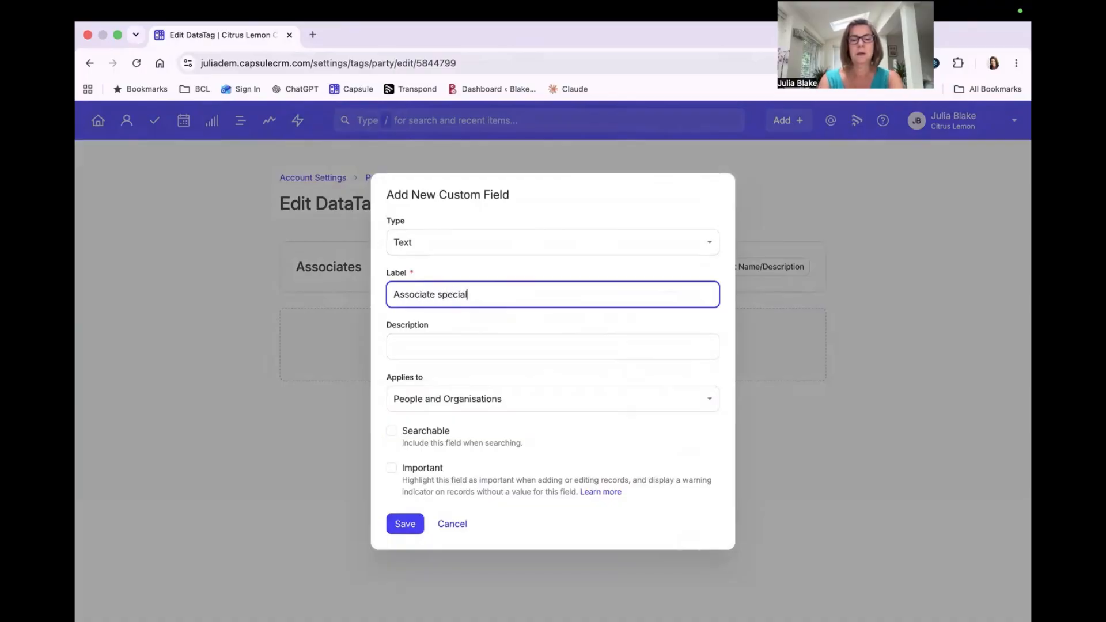
Make the "Associate specialism" field searchable, apply it to People only, and save it
left_click(392, 431)
left_click(469, 399)
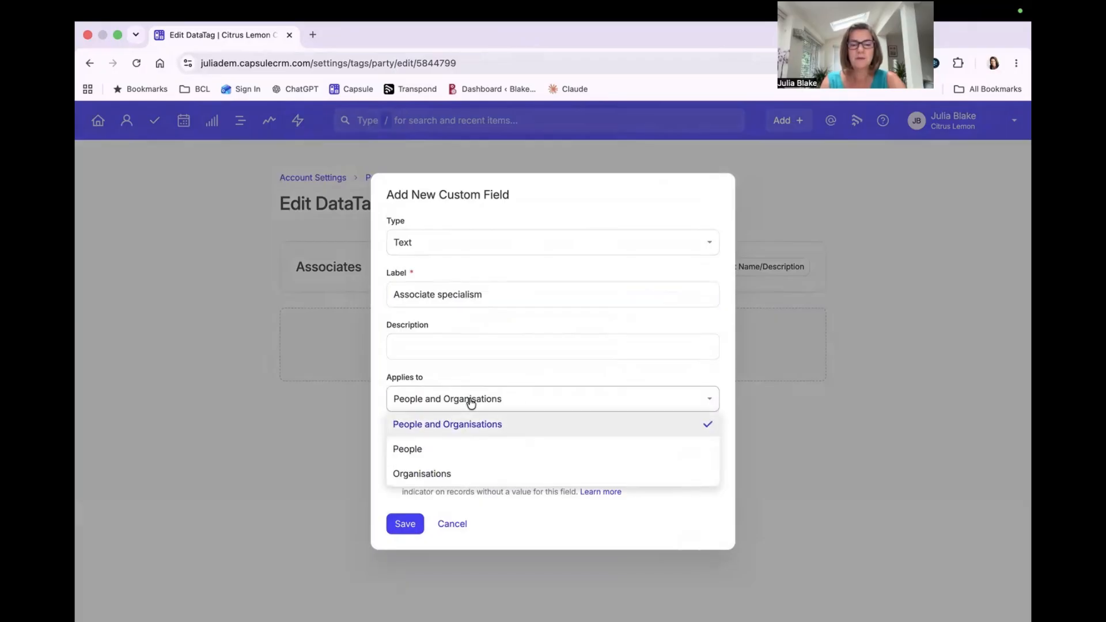
left_click(408, 448)
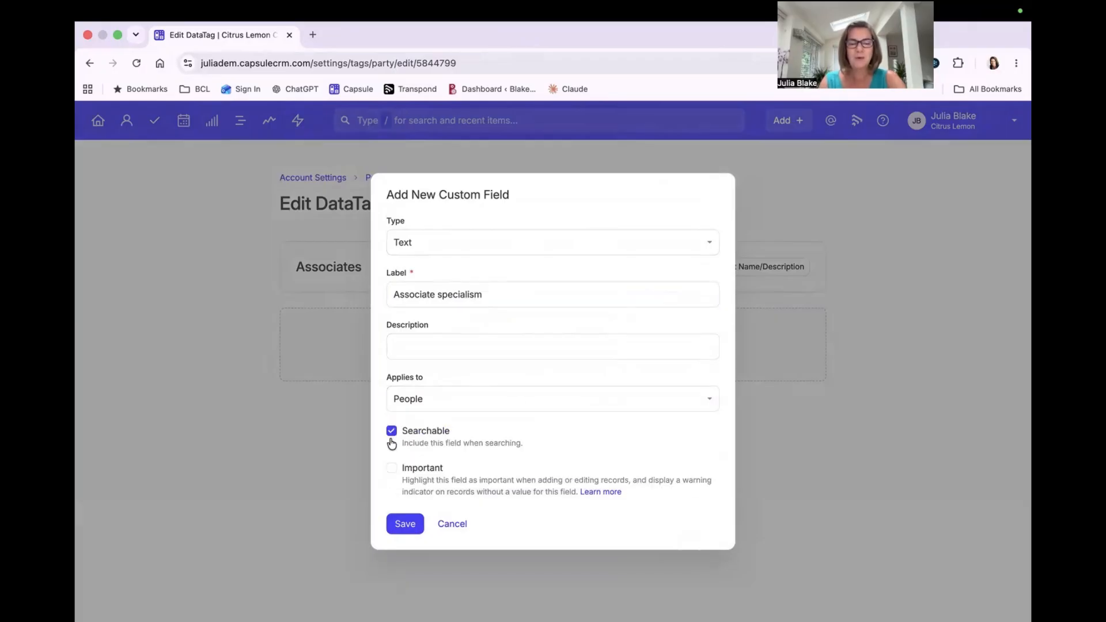
left_click(406, 524)
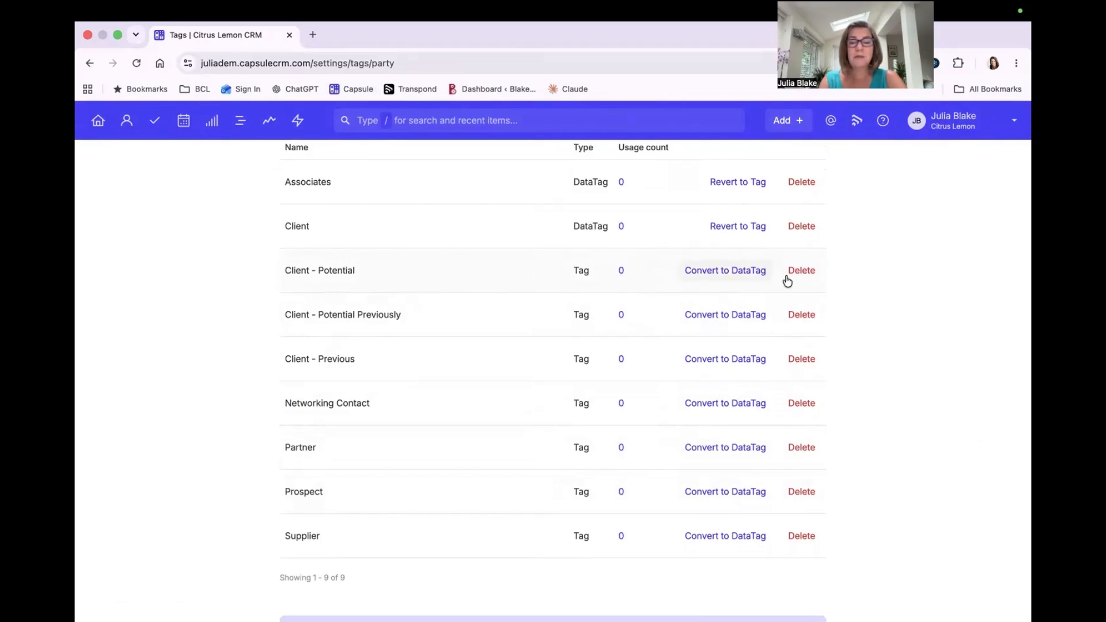
Convert the "Client - Potential" tag to a DataTag and save a checkbox custom field labelled "Opp created" on it
left_click(730, 276)
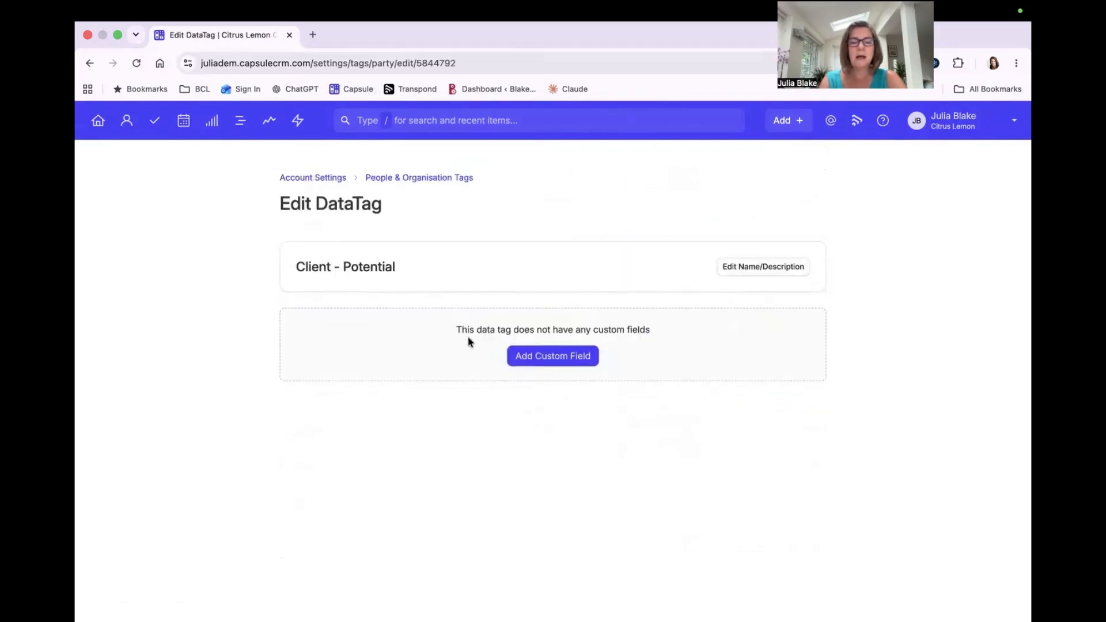
left_click(540, 358)
left_click(420, 245)
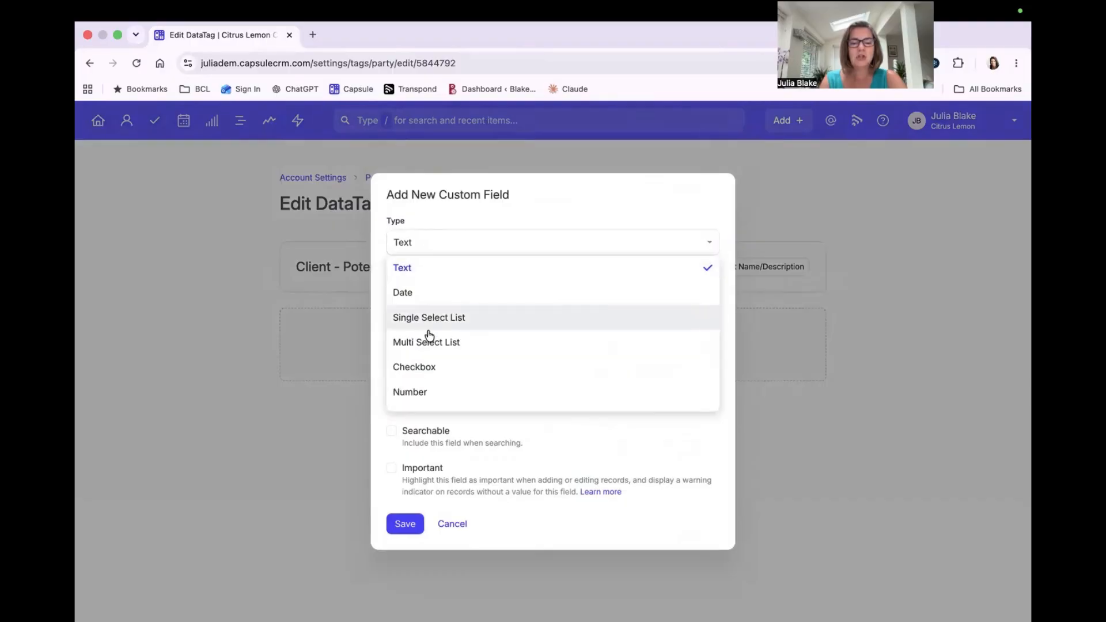
left_click(429, 366)
left_click(440, 334)
type("Opp")
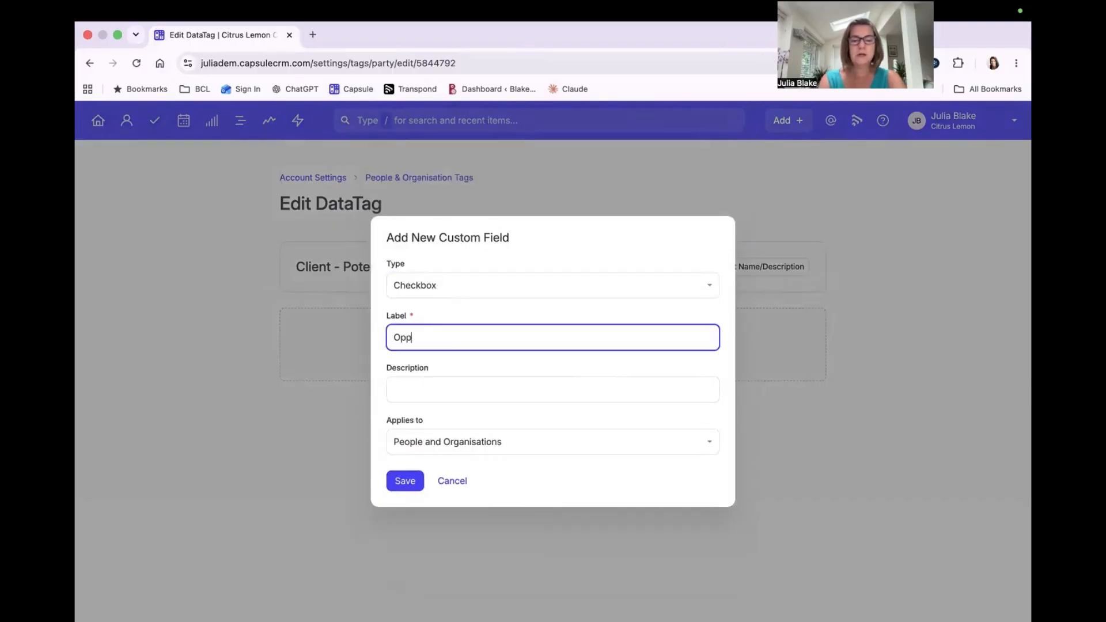
type(" creaetd")
key("BackSpace")
key("BackSpace")
key("BackSpace")
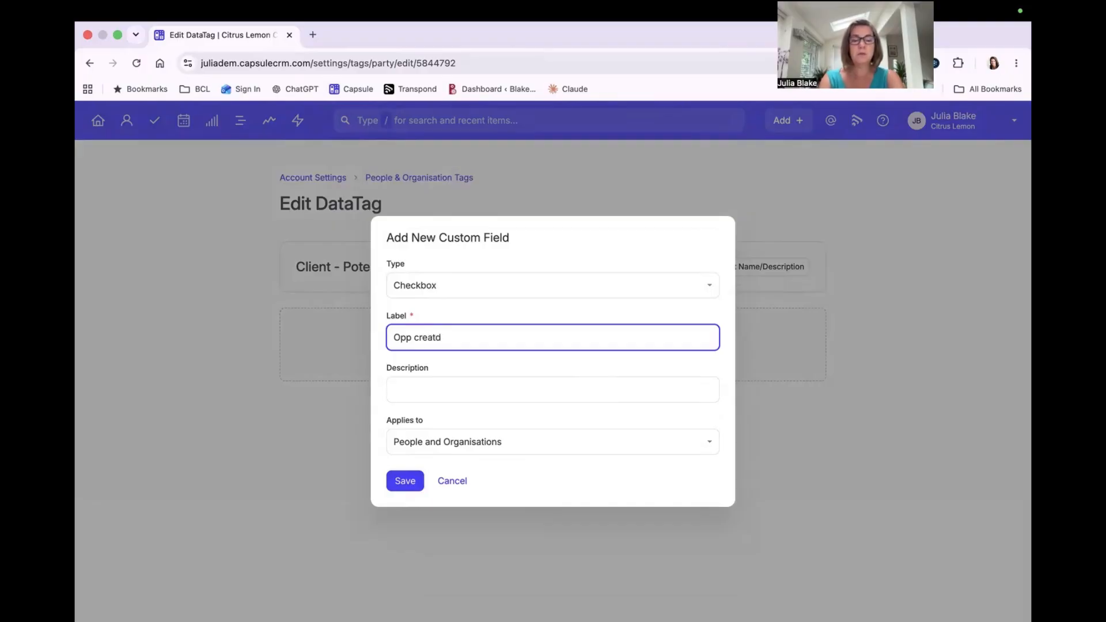
type("ted")
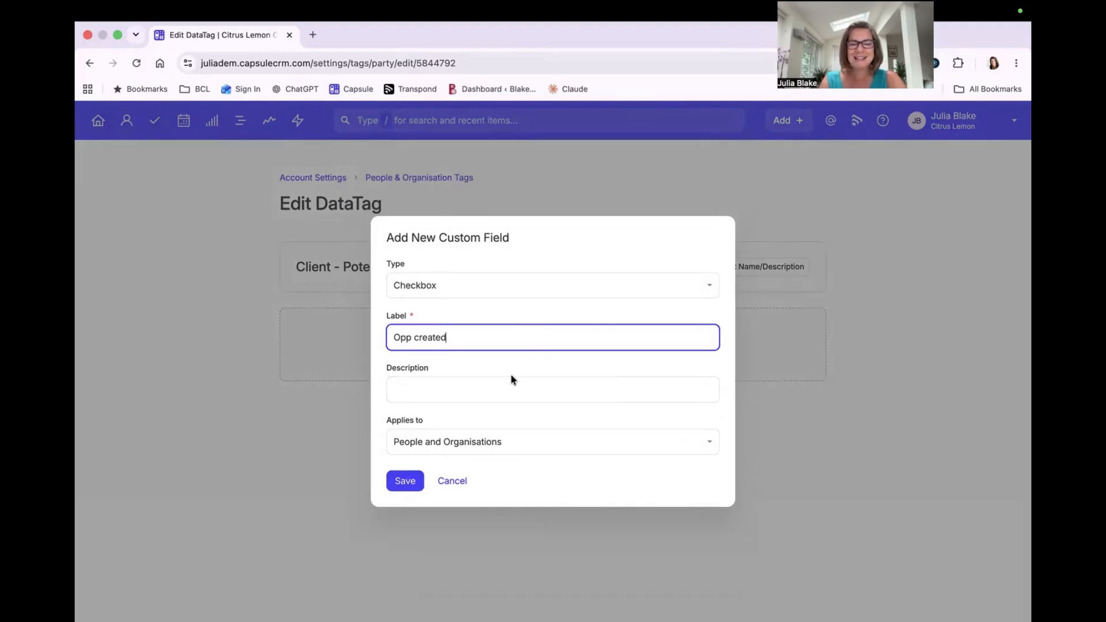
left_click(410, 482)
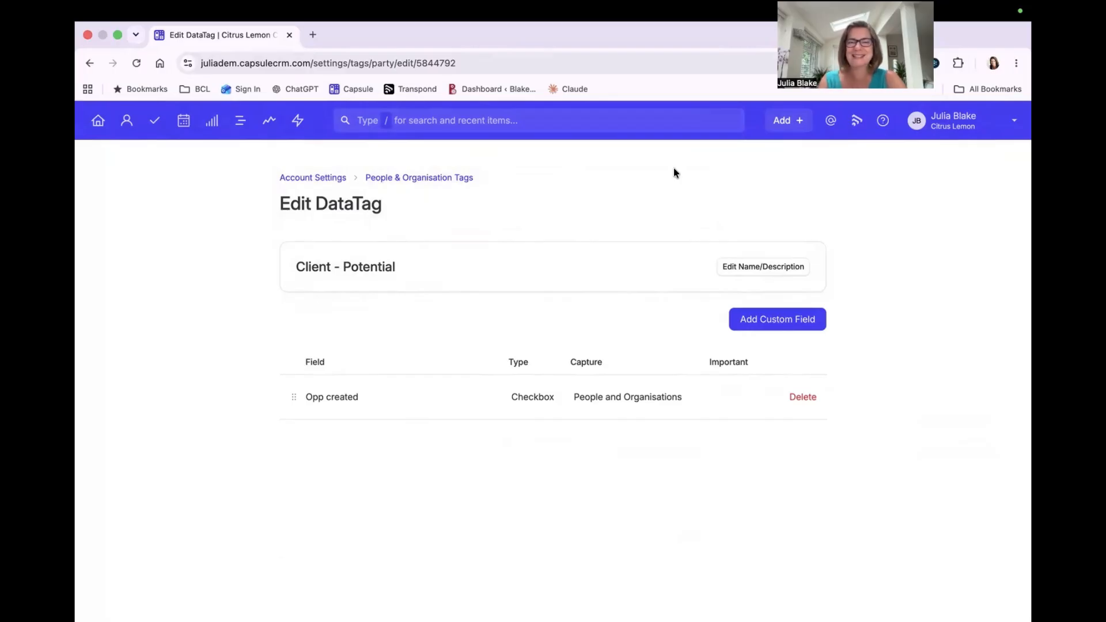
Start a new person record and enter the contact's first name, last name and the organisation "JB Ltd"
left_click(781, 122)
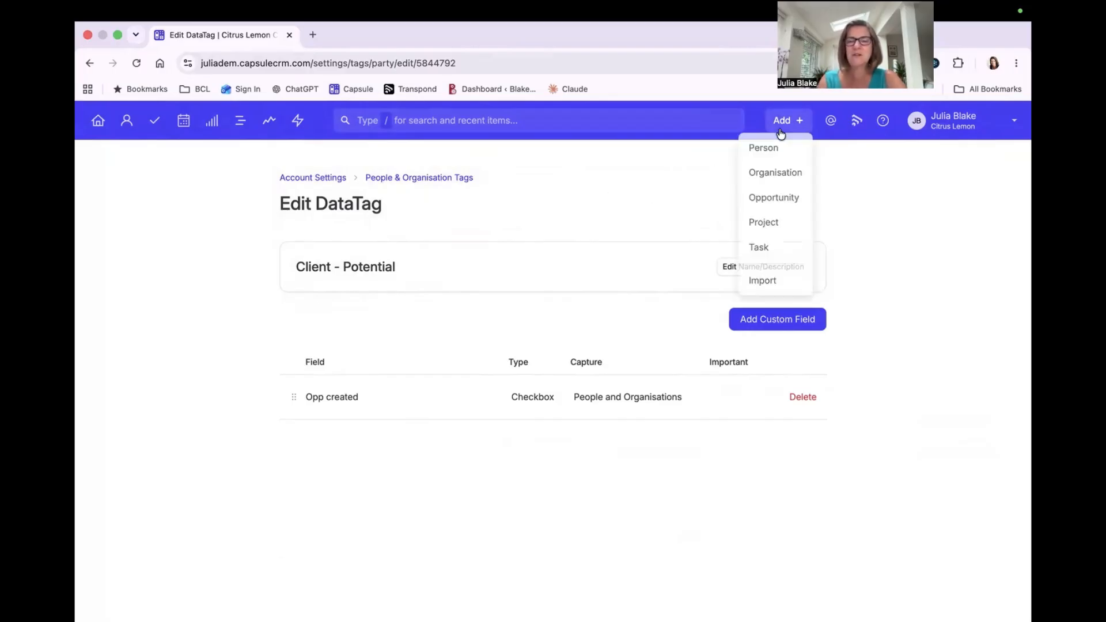
left_click(767, 151)
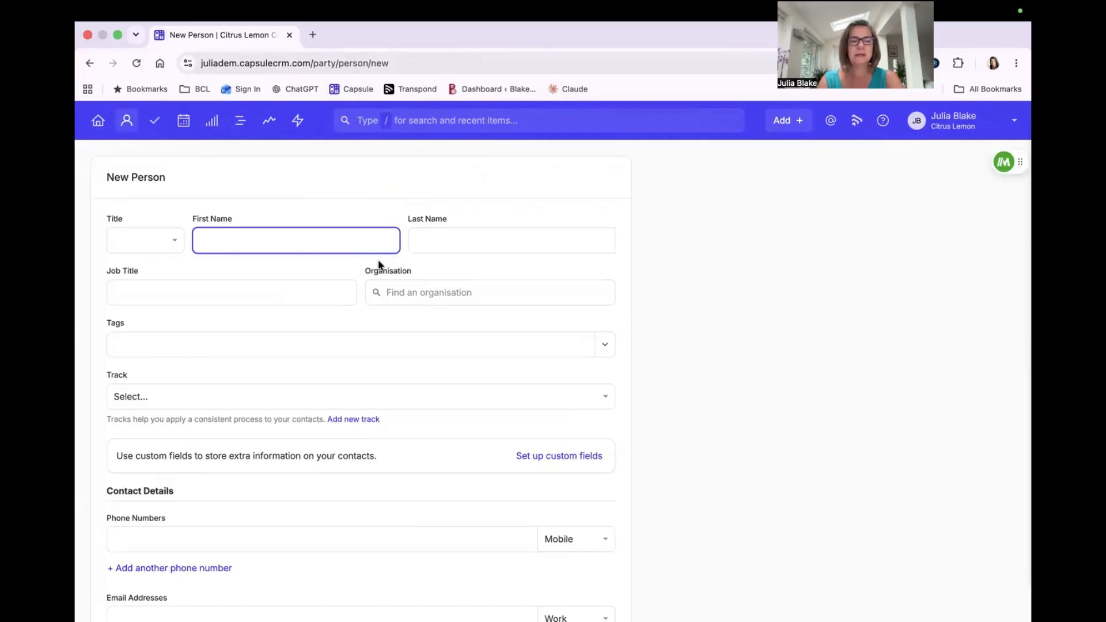
type("Jo")
left_click(432, 239)
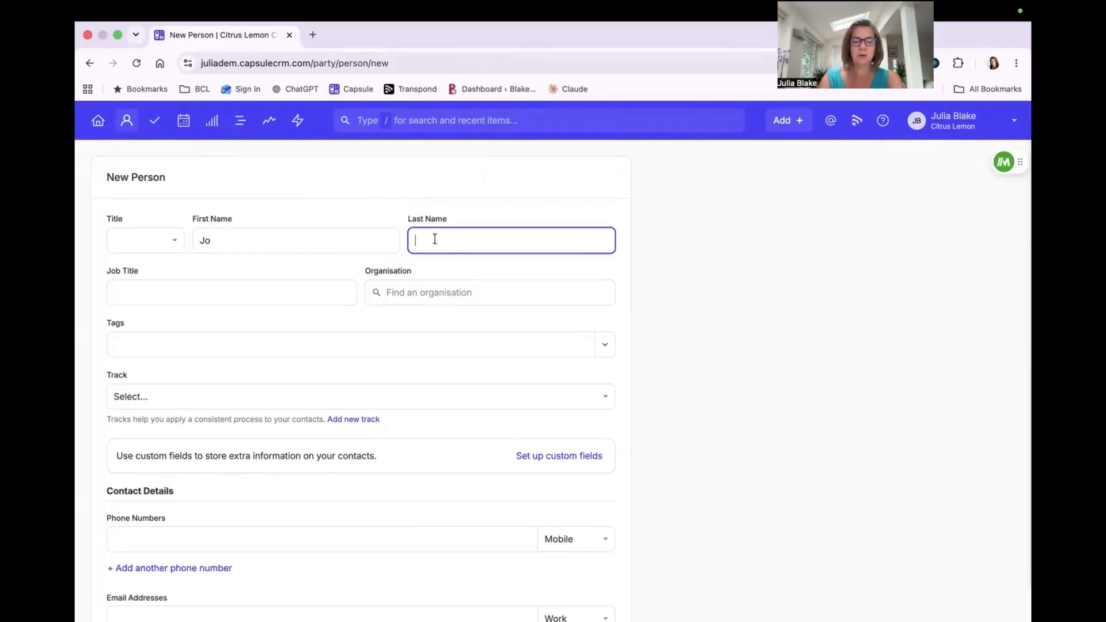
type("Bloggs")
left_click(432, 293)
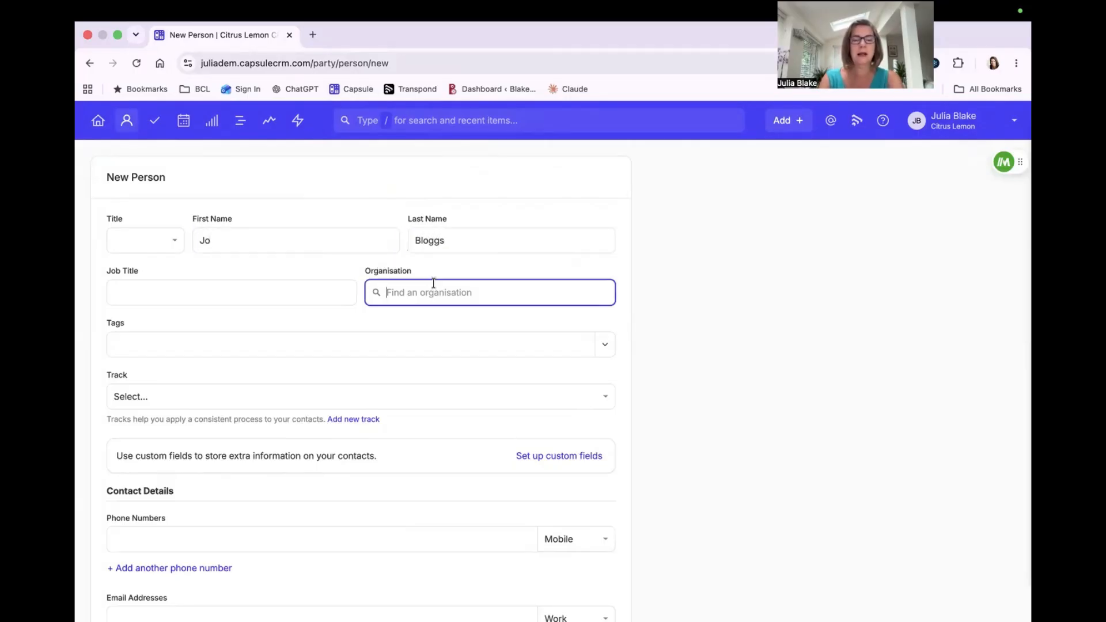
type("JB Ltd")
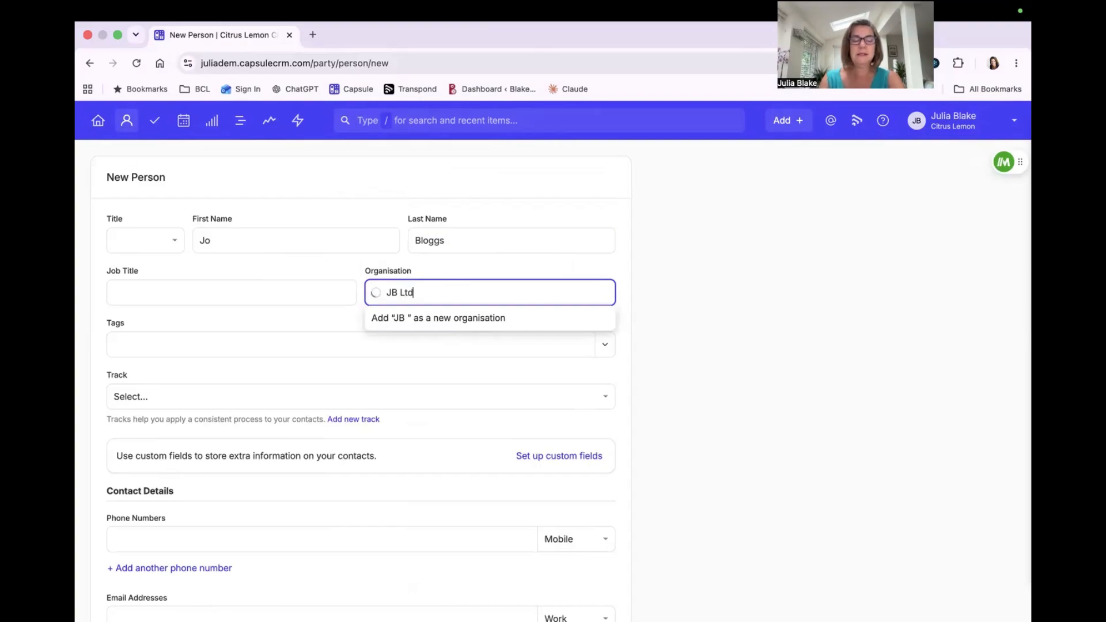
left_click(324, 349)
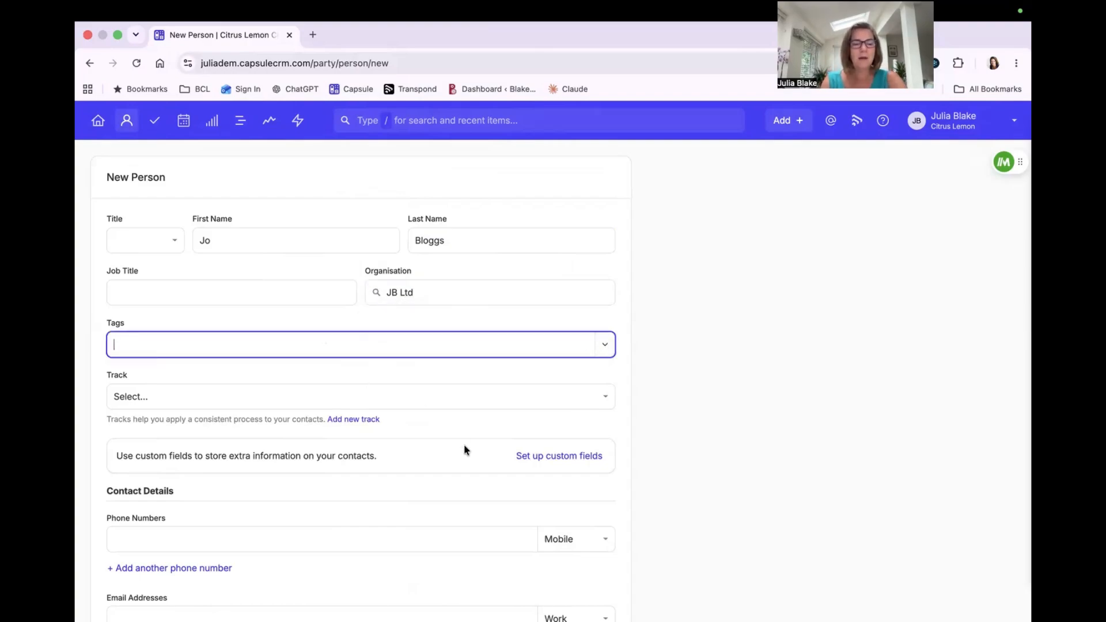
Save the new person record and link it to the "JB Ltd" organisation
scroll(464, 450, "down", 3)
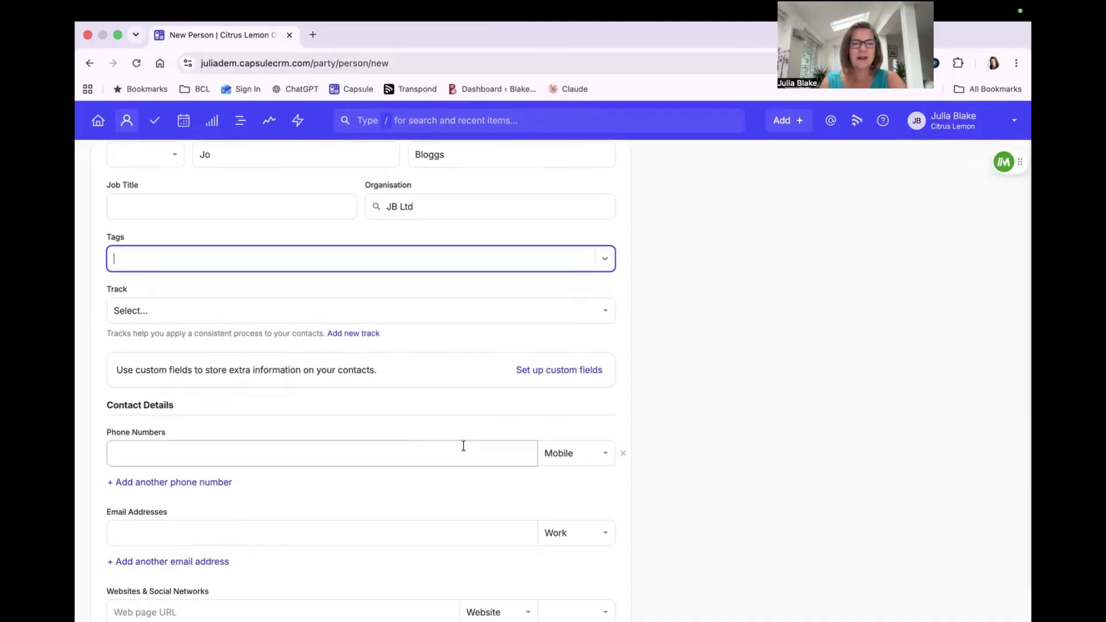
left_click(221, 447)
scroll(365, 507, "down", 1)
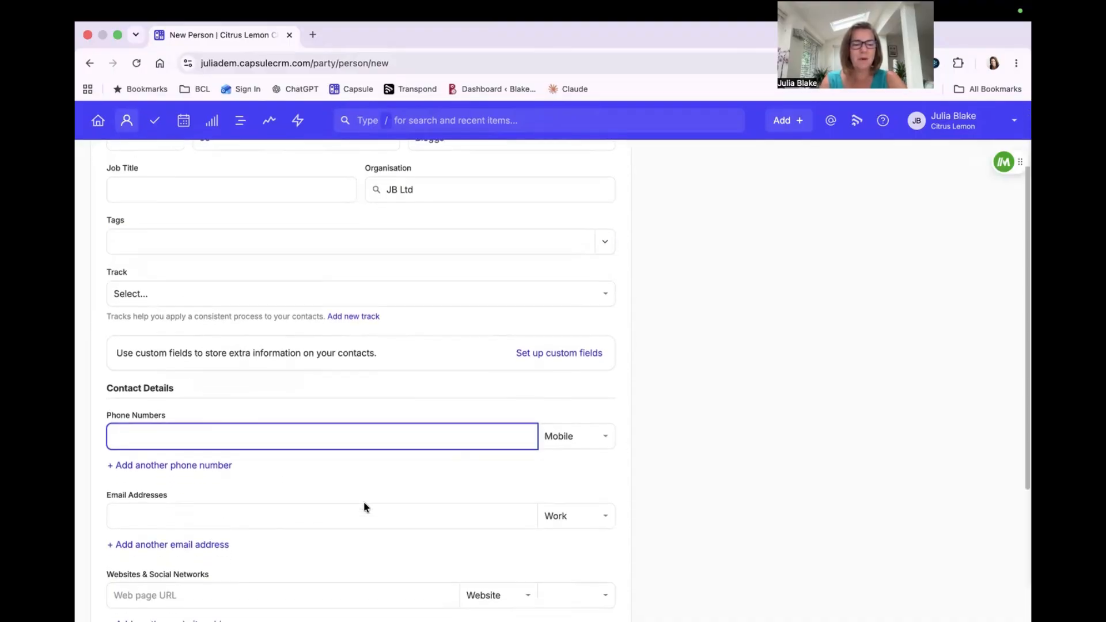
scroll(364, 508, "down", 2)
scroll(292, 477, "down", 3)
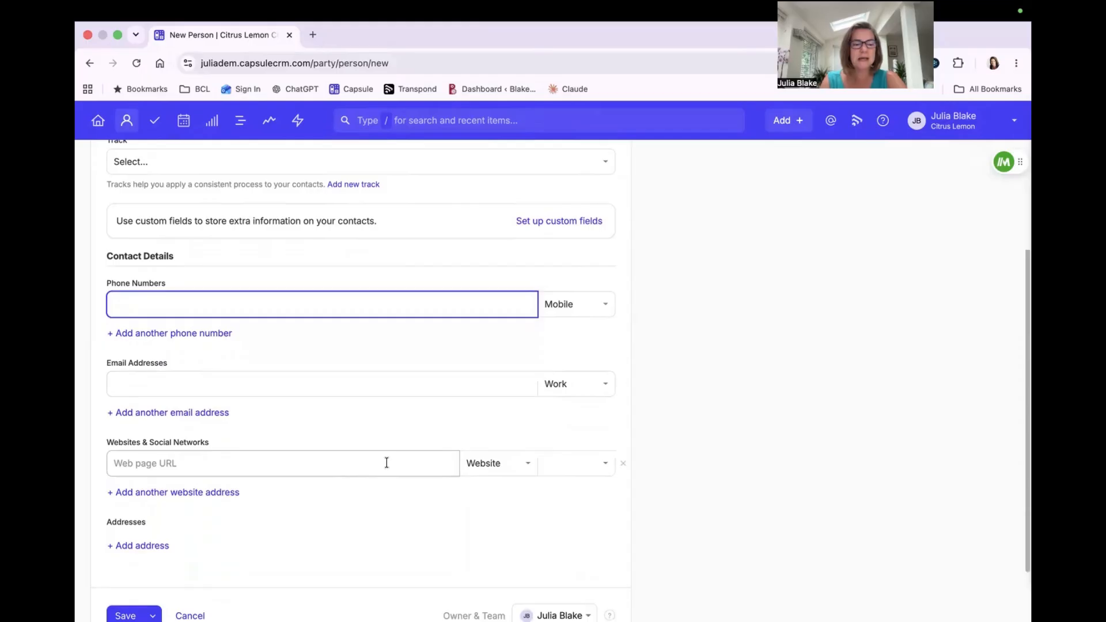
scroll(387, 463, "down", 3)
left_click(122, 540)
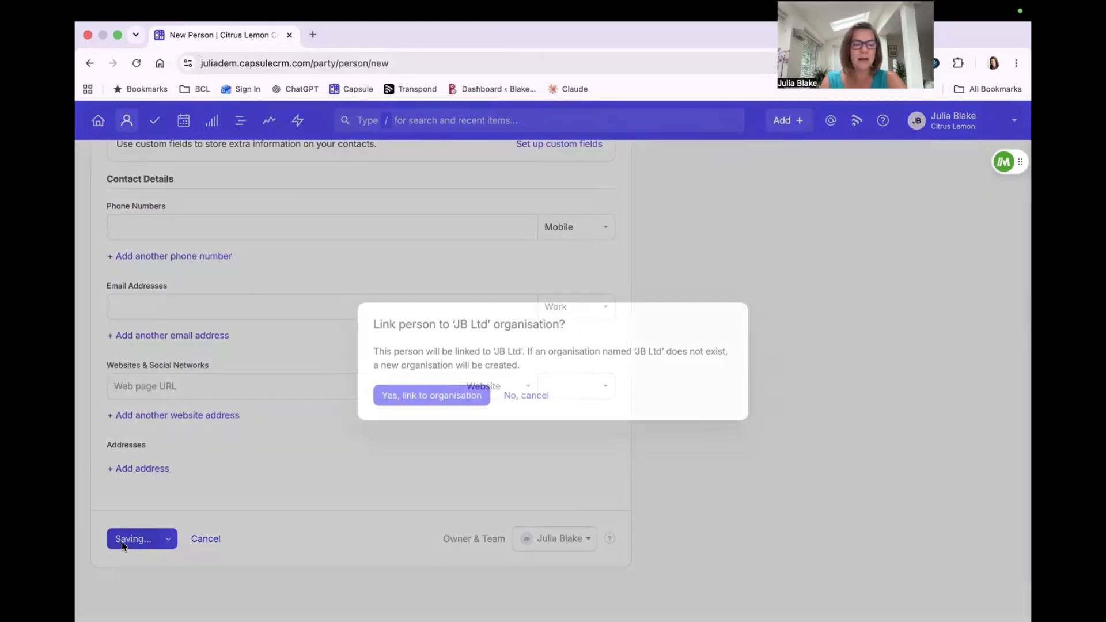
left_click(434, 397)
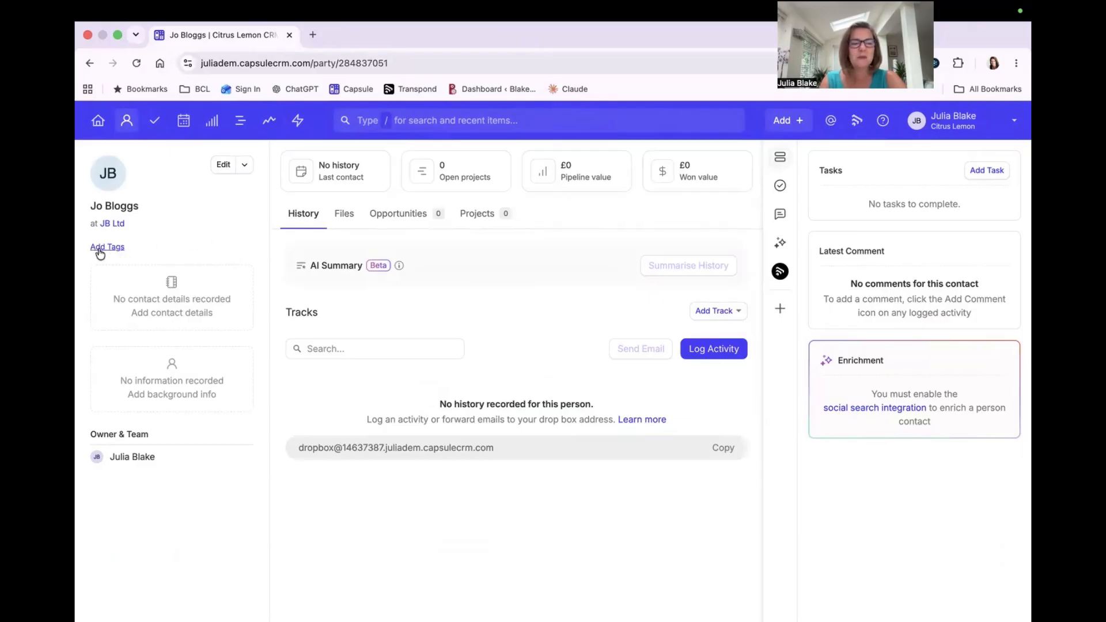
Add the "Prospect" tag to the new contact
left_click(100, 247)
left_click(206, 254)
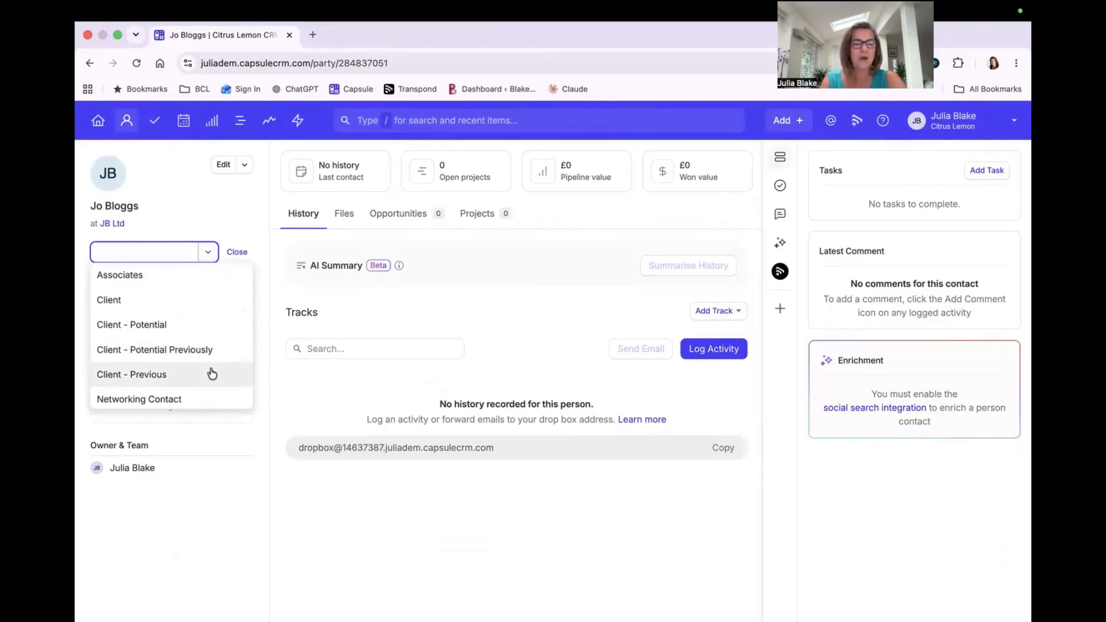
scroll(211, 372, "down", 3)
left_click(178, 373)
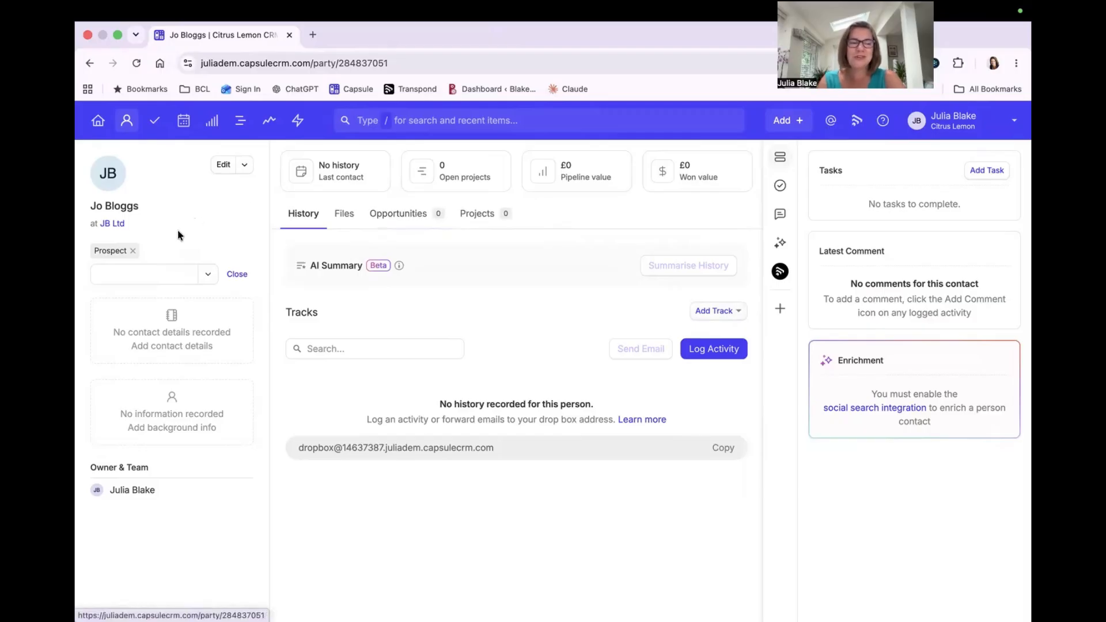
Replace the contact's "Prospect" tag with the "Client - Potential" DataTag, enabling "Opp created"
left_click(132, 251)
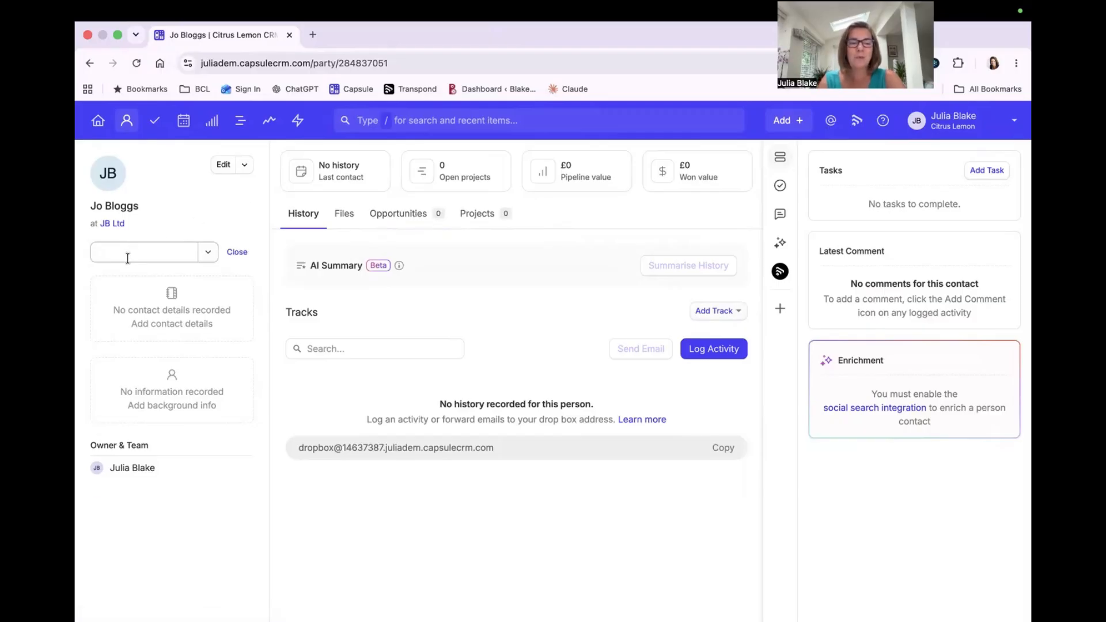
left_click(198, 252)
left_click(165, 327)
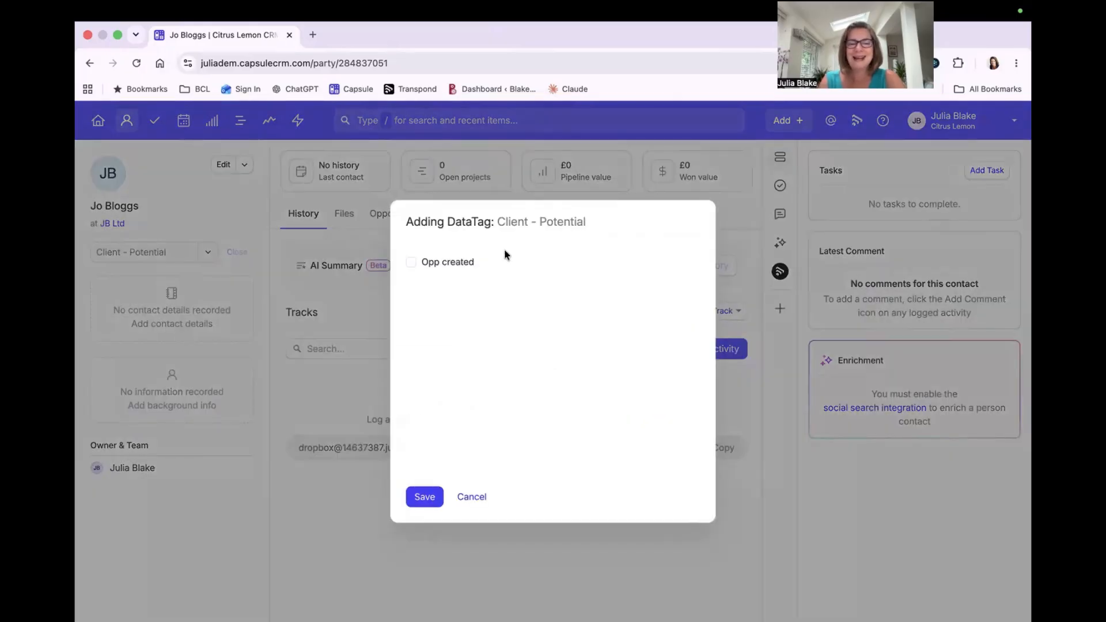
left_click(412, 263)
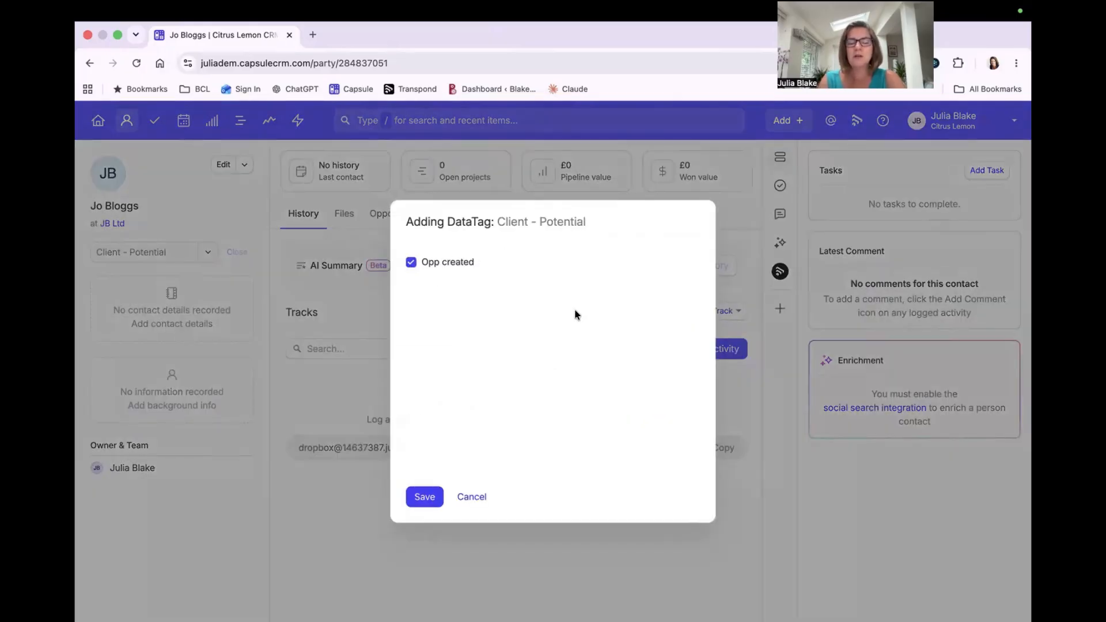
left_click(435, 497)
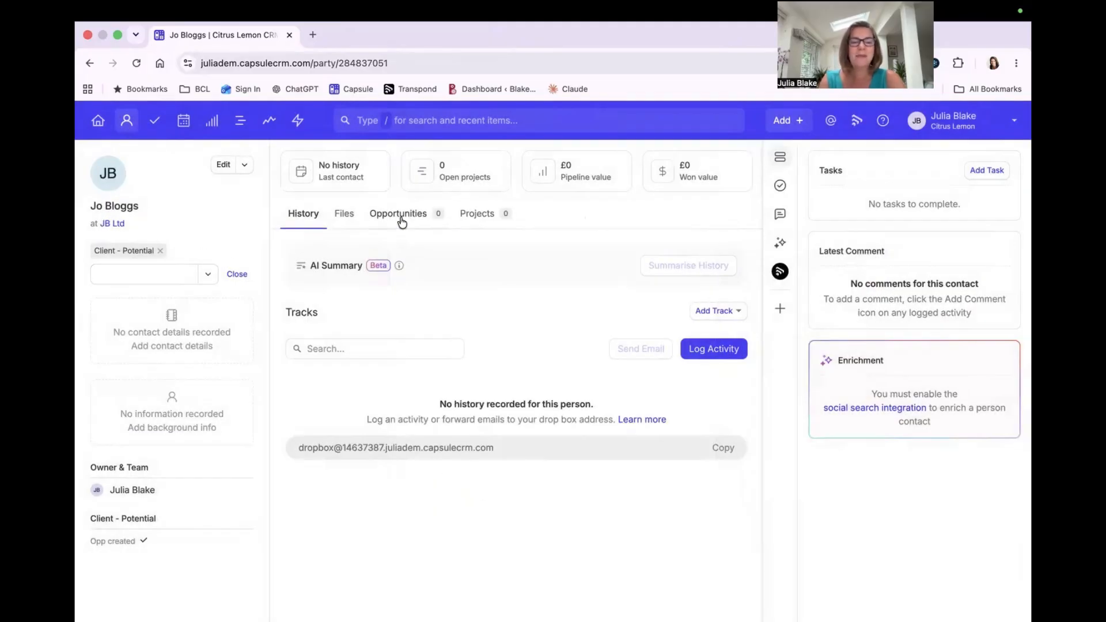
Replace the "Client - Potential" tag with the "Client" DataTag, setting "Which Service" to Service A and Service C
left_click(160, 250)
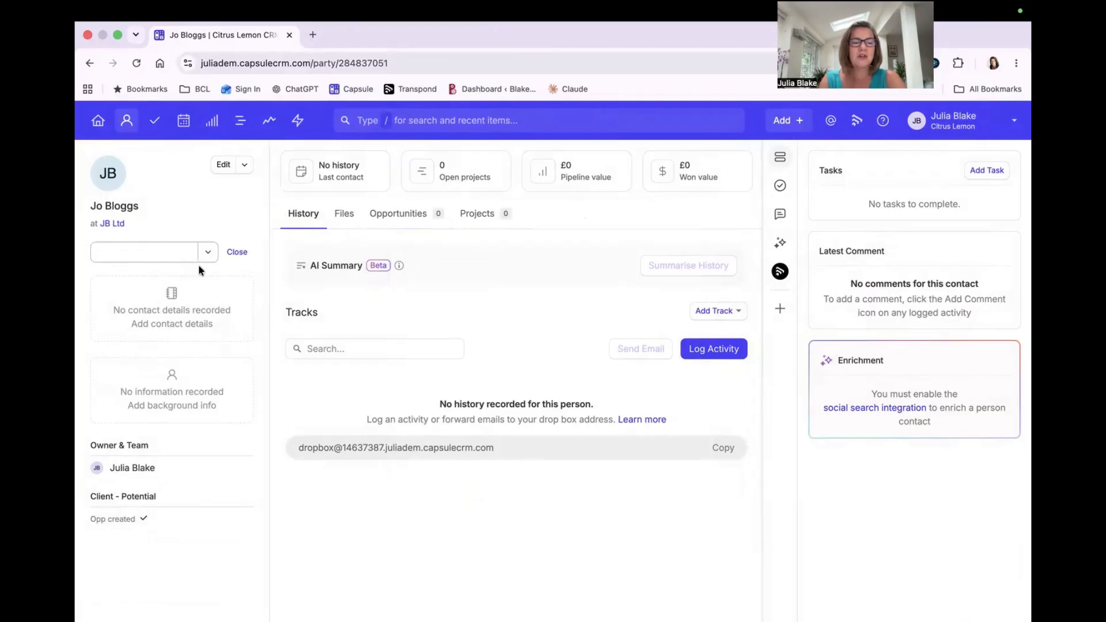
left_click(206, 254)
left_click(133, 301)
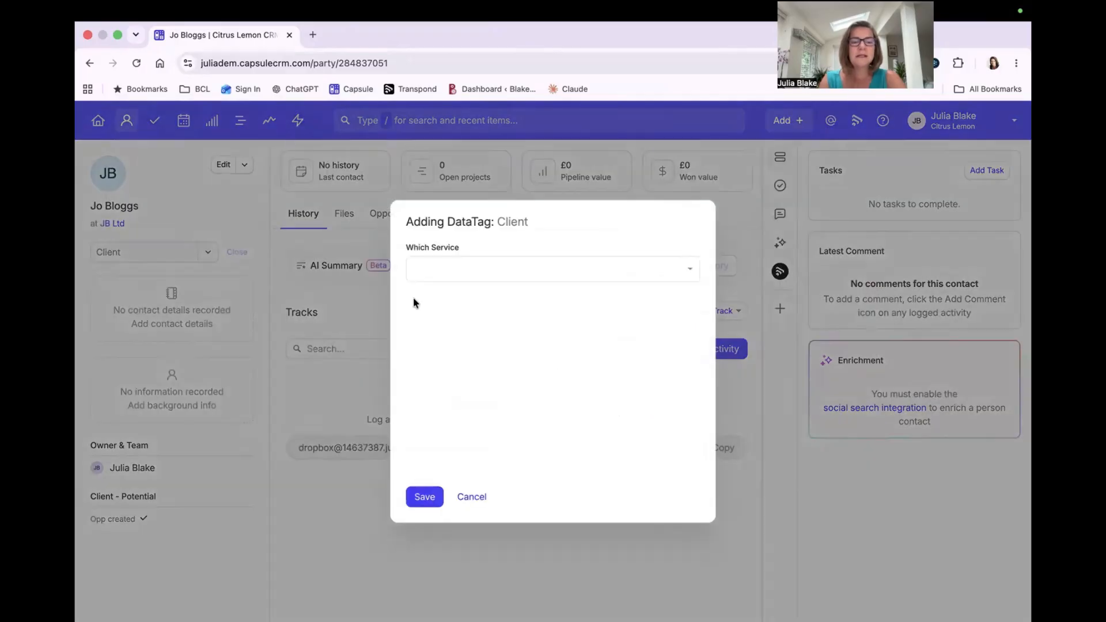
left_click(455, 266)
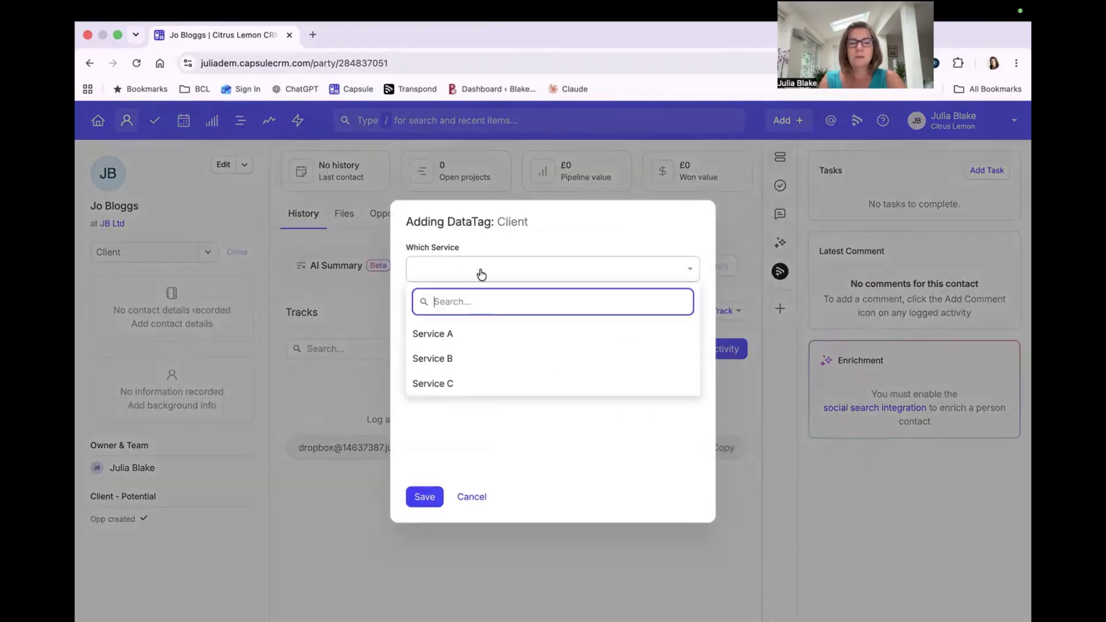
left_click(459, 331)
left_click(465, 384)
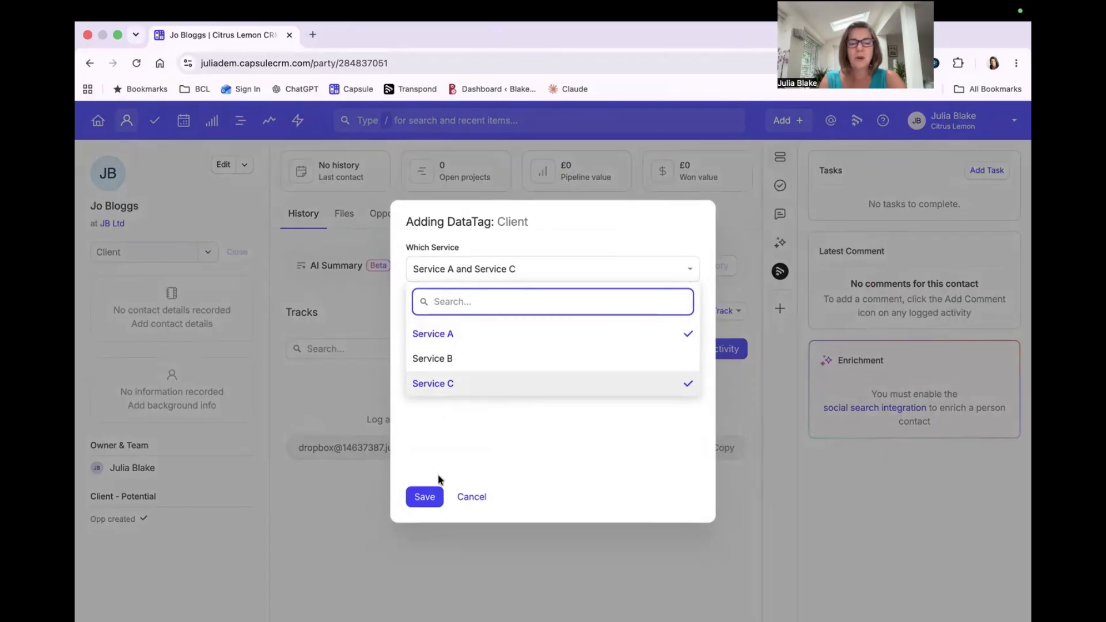
left_click(423, 497)
Add the "Client - Previous" tag to the contact and remove the "Client" tag
scroll(458, 402, "down", 1)
left_click(202, 261)
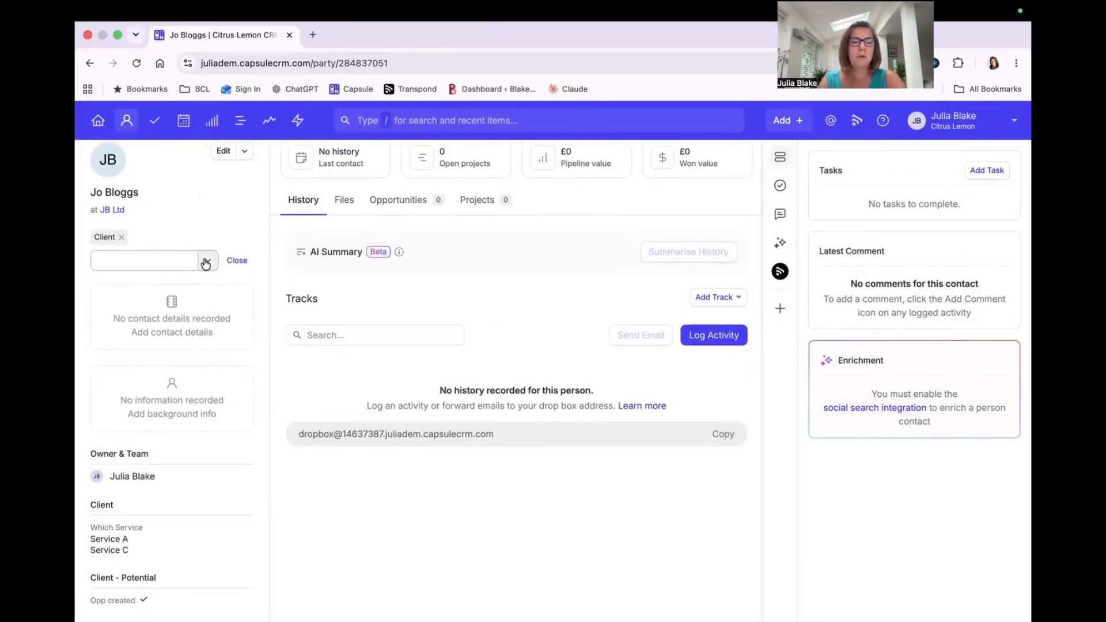
left_click(157, 383)
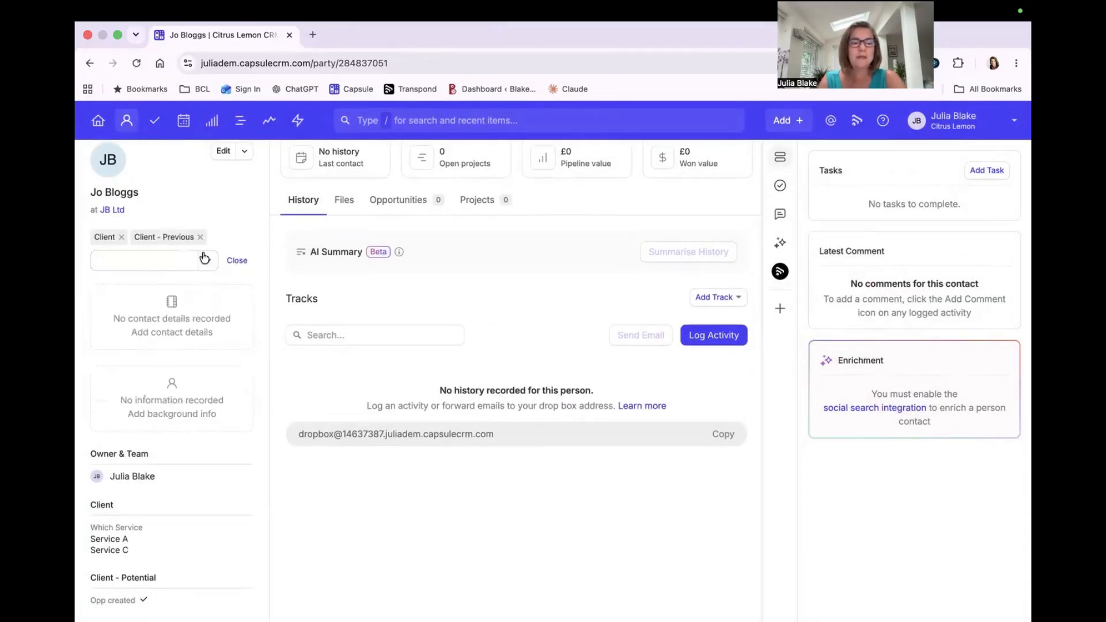
left_click(122, 238)
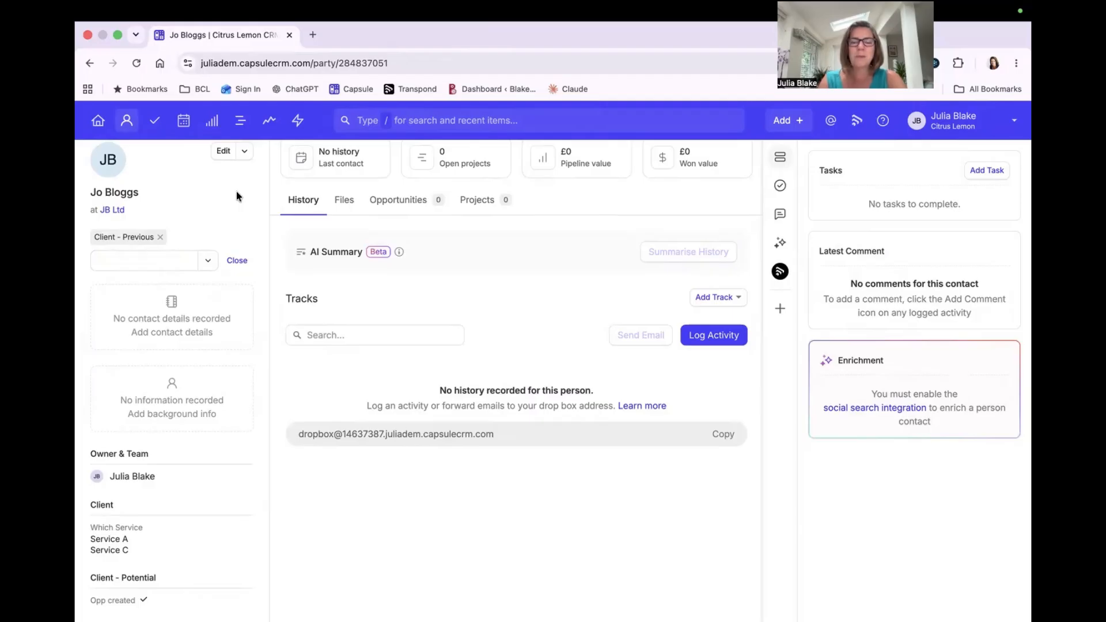
Open the account's custom field settings for people and organisations
left_click(957, 128)
left_click(957, 177)
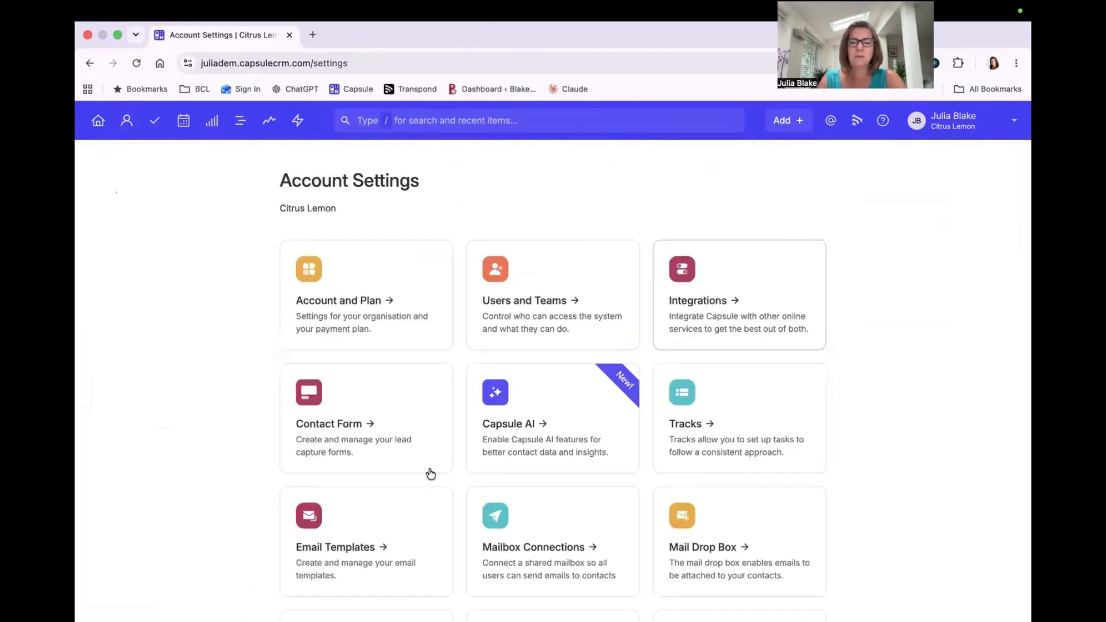
scroll(431, 473, "down", 3)
left_click(358, 481)
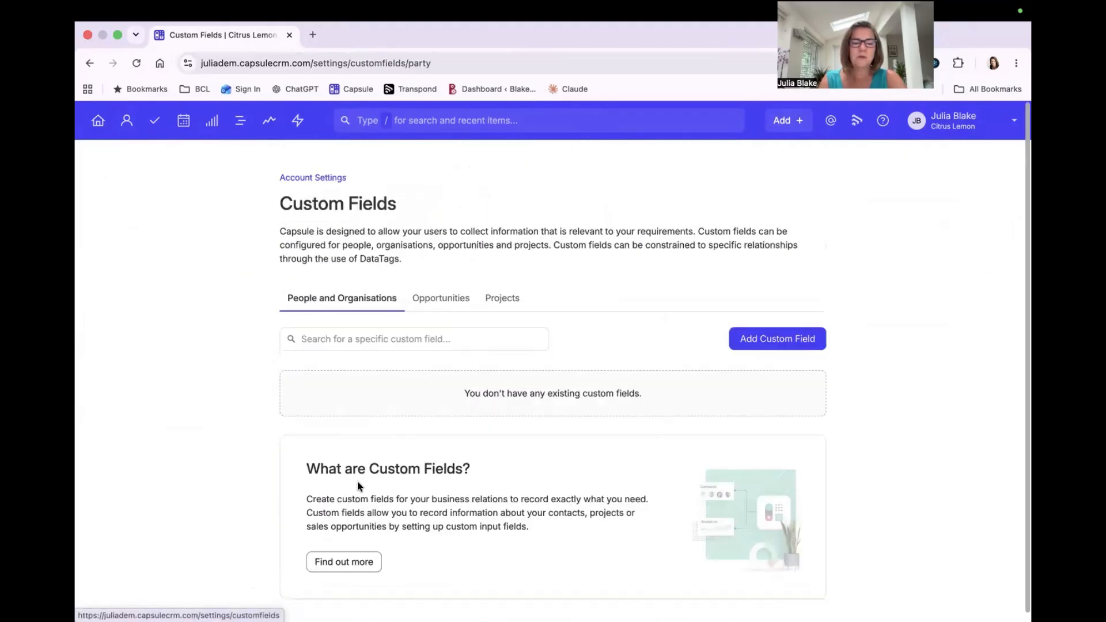
Start a new Single Select List custom field for people and organisations labelled "Industry"
left_click(764, 341)
left_click(477, 242)
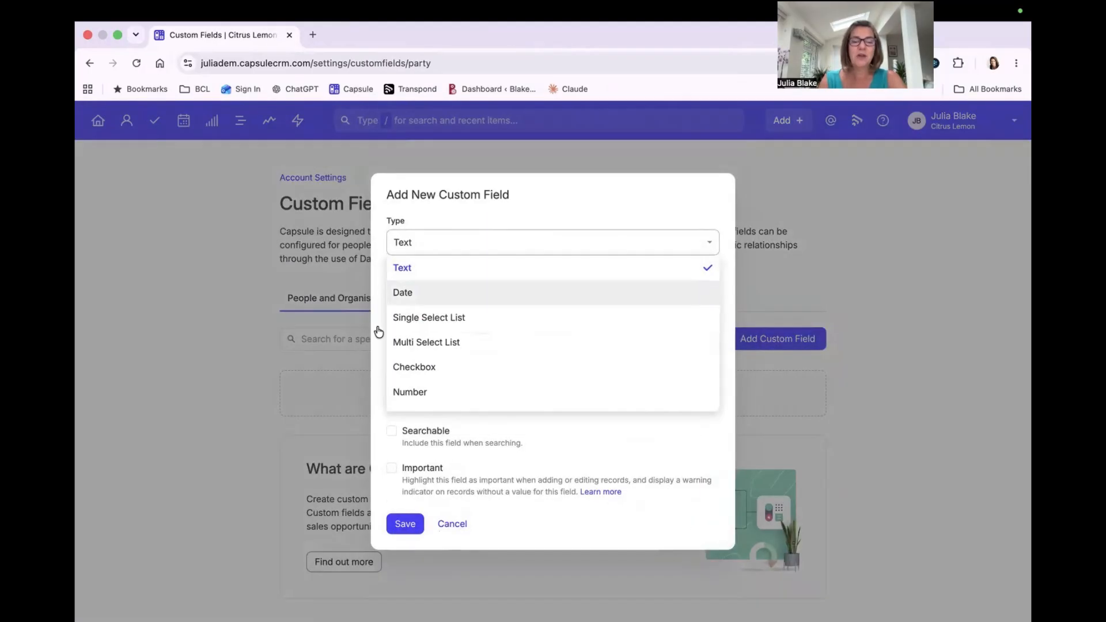
left_click(443, 318)
left_click(504, 288)
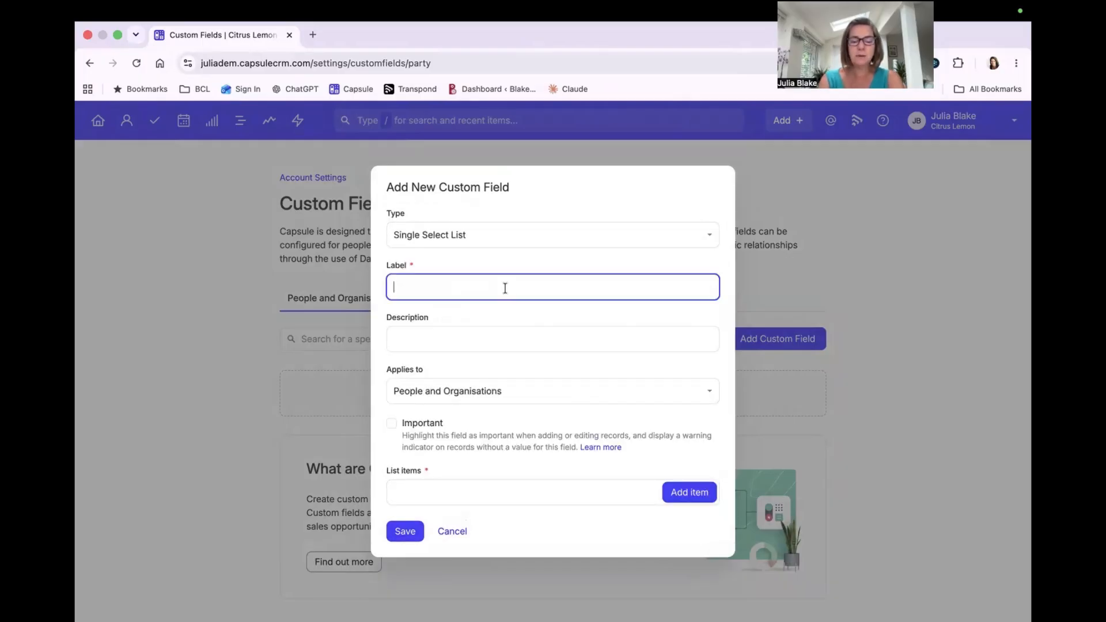
type("industry")
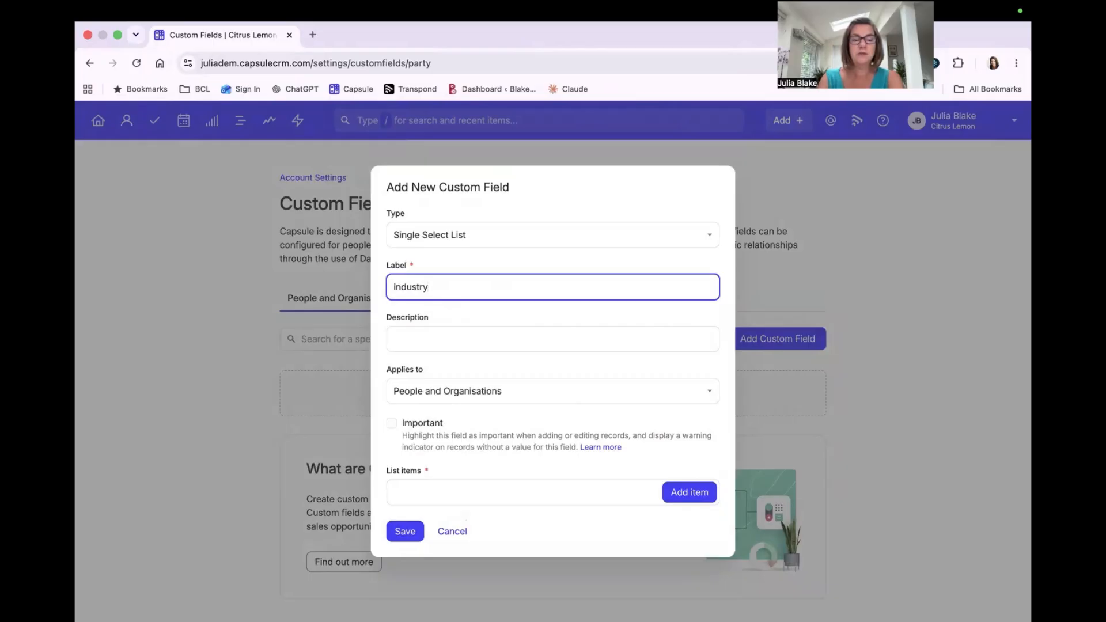
left_click(393, 285)
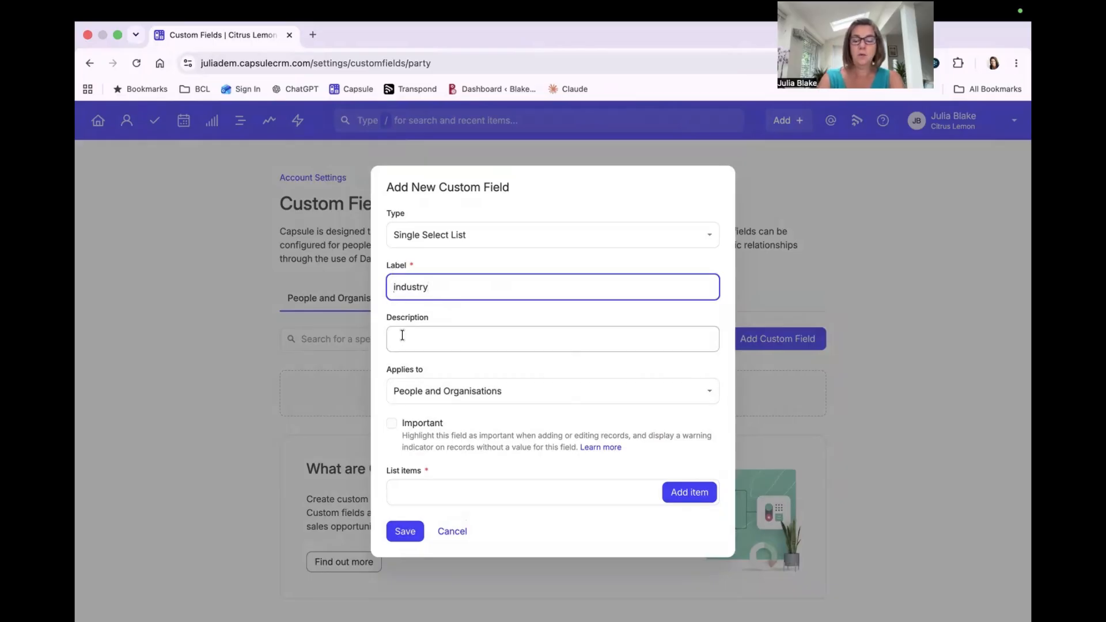
key("Delete")
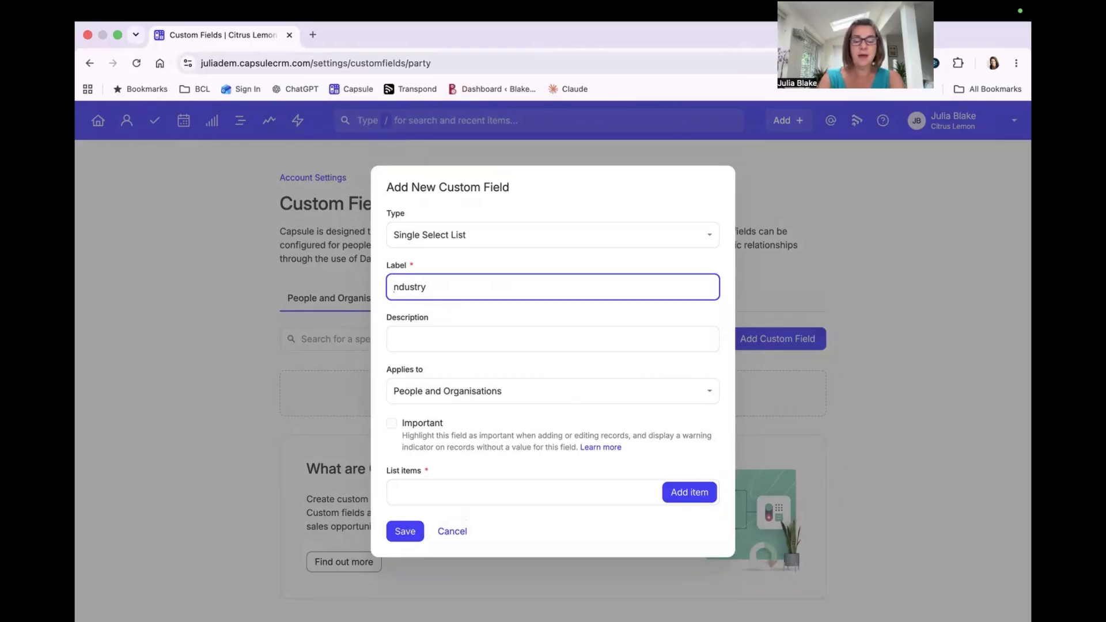
type("I")
Add the list items "Pharma", "Manu", "Auto" and "Consulting" to the "Industry" field and save it
left_click(439, 485)
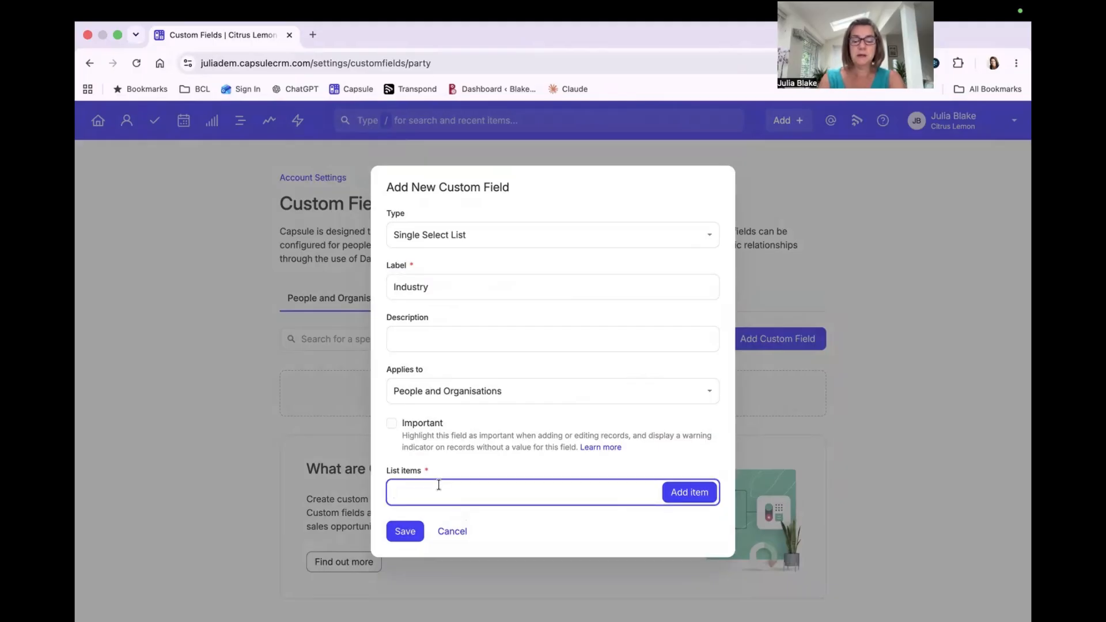
type("Pharma")
key("Return")
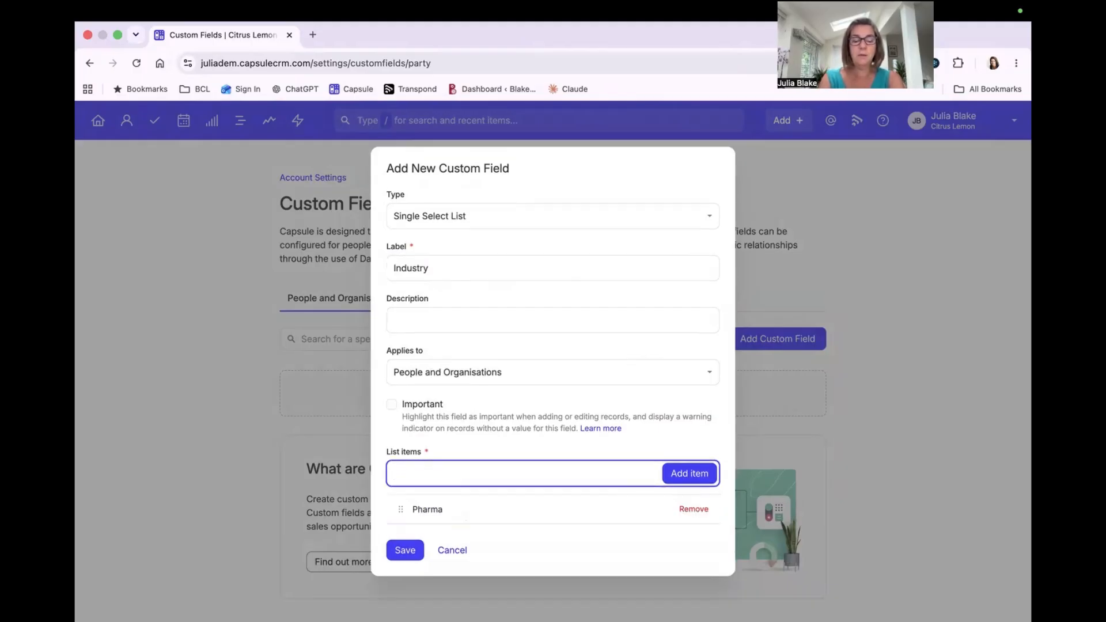
type("Manu")
key("Return")
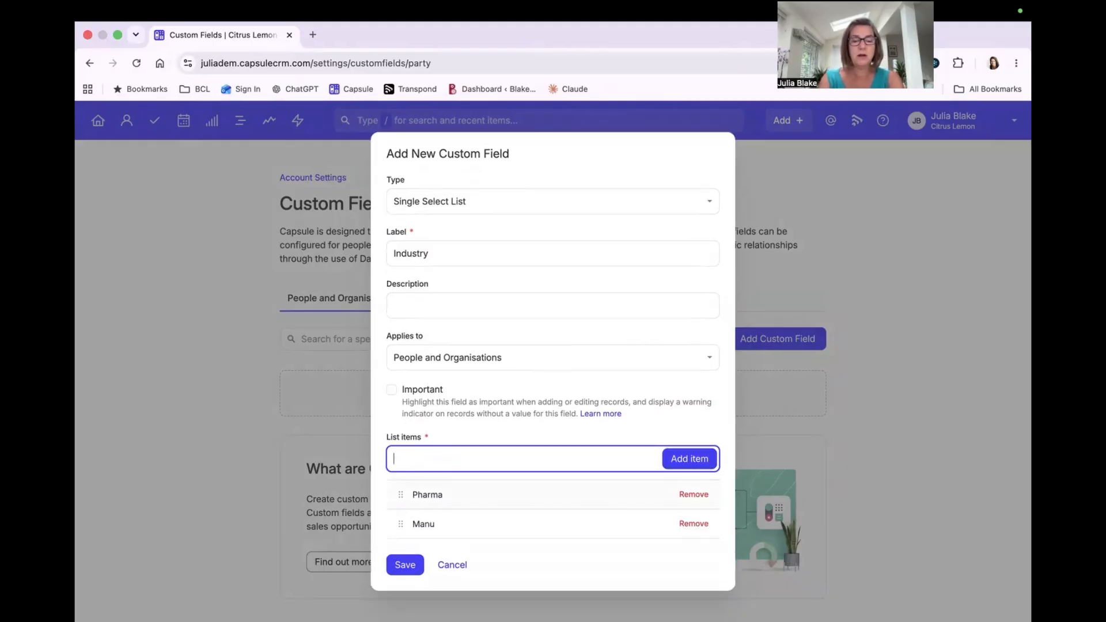
type("Auto")
key("Return")
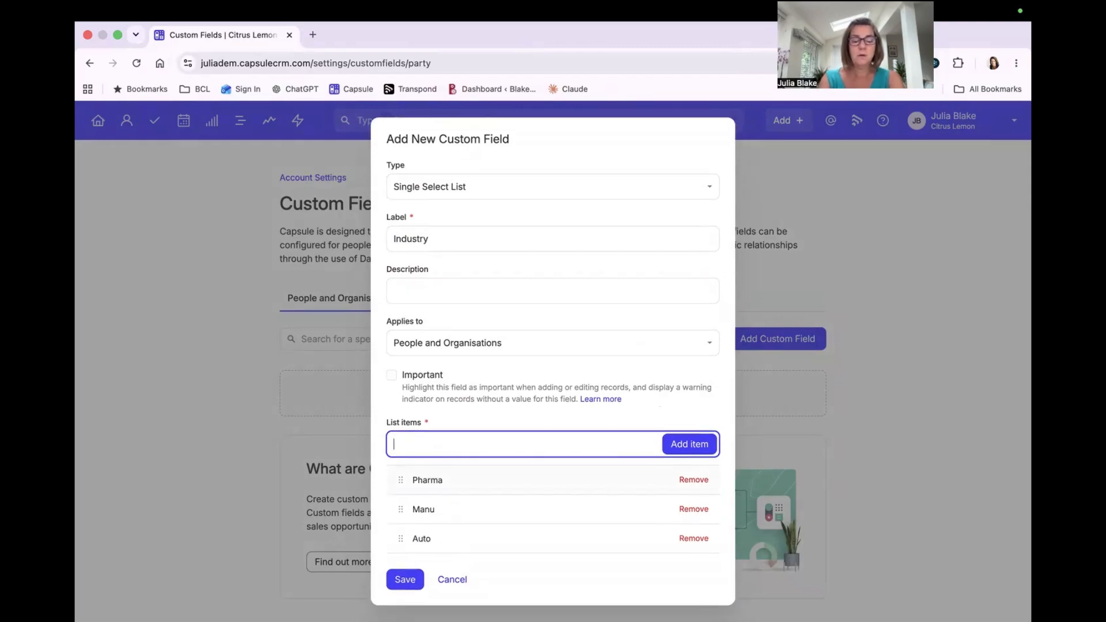
type("Consulting")
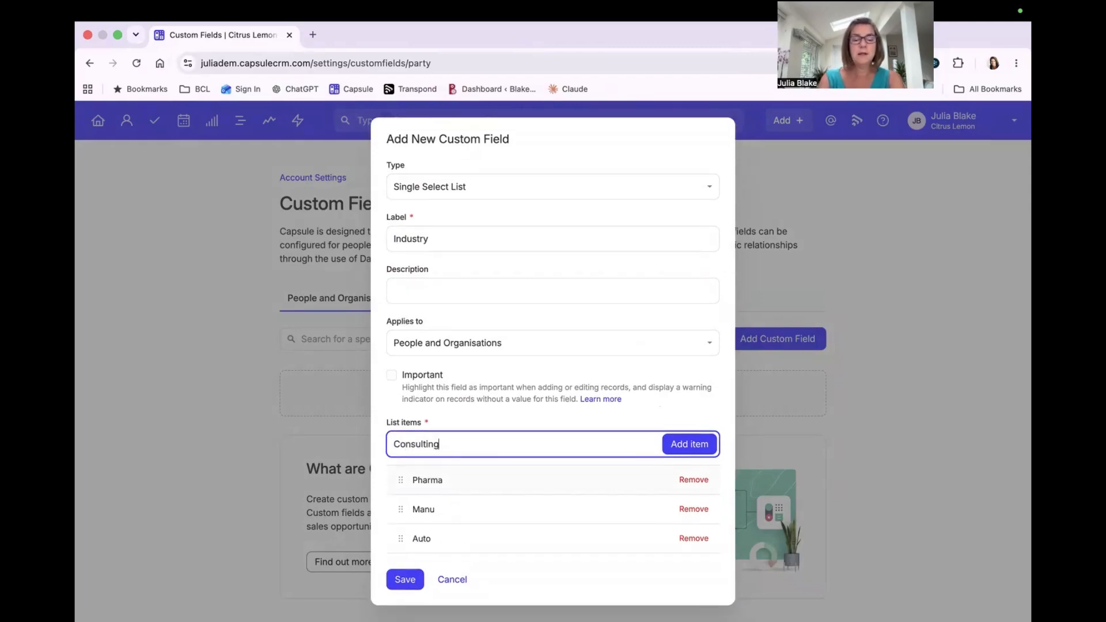
key("Return")
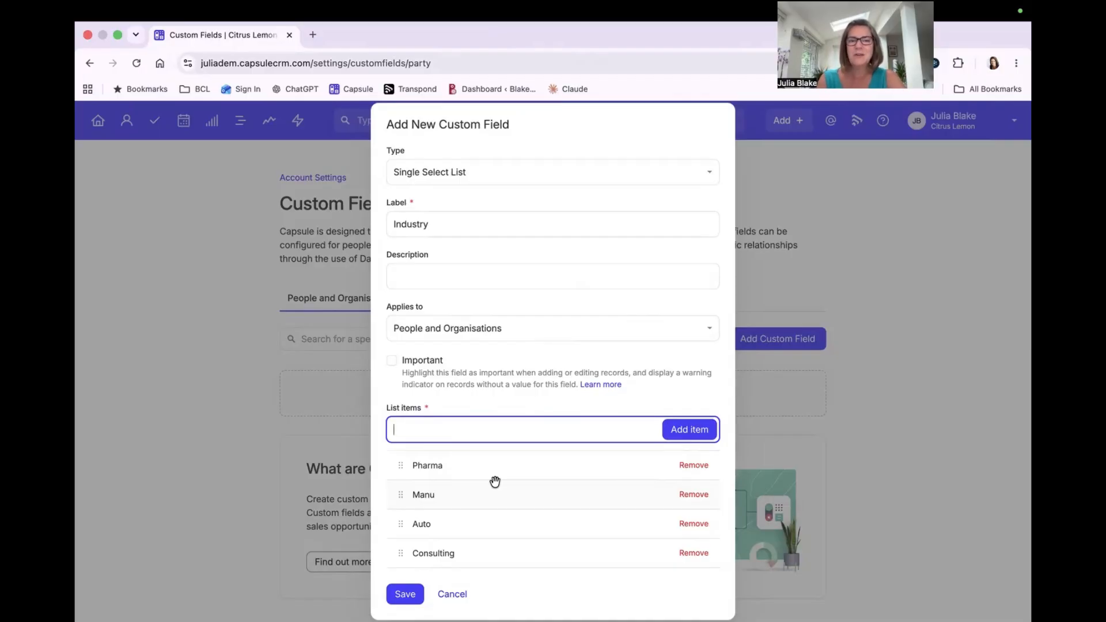
left_click(408, 590)
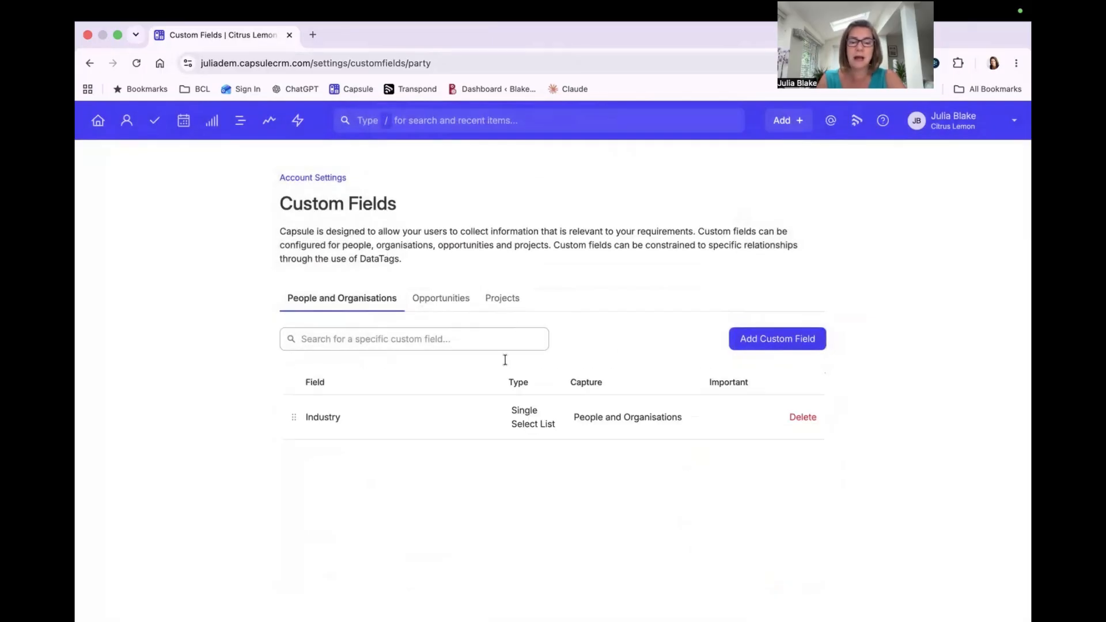
Create a Checkbox custom field labelled "Main Contact" that applies to People, and save it
left_click(767, 334)
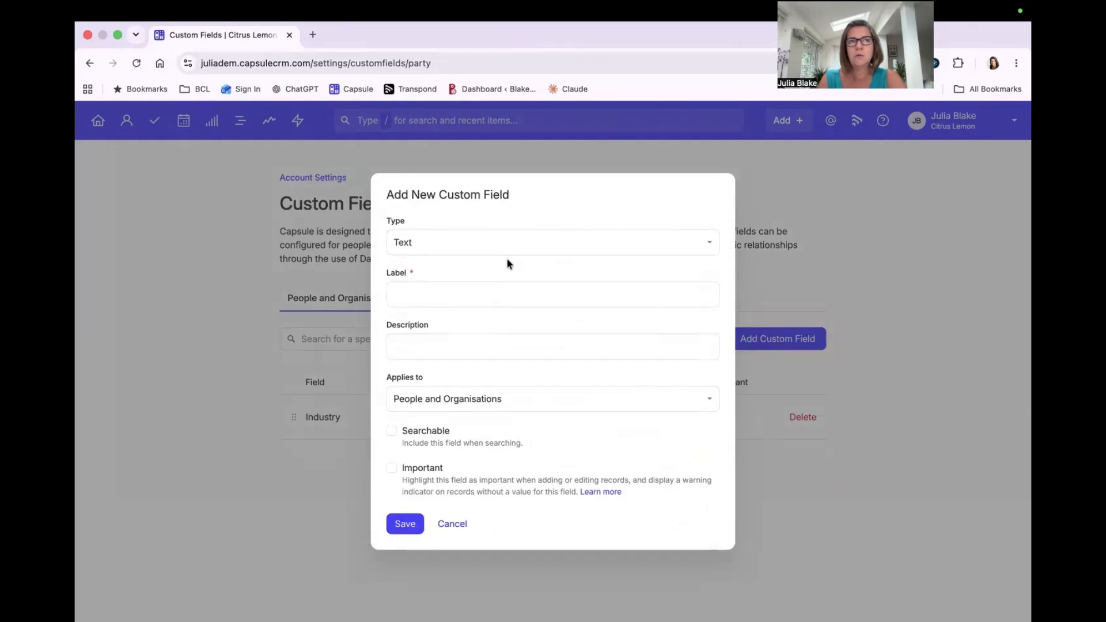
left_click(539, 251)
left_click(386, 365)
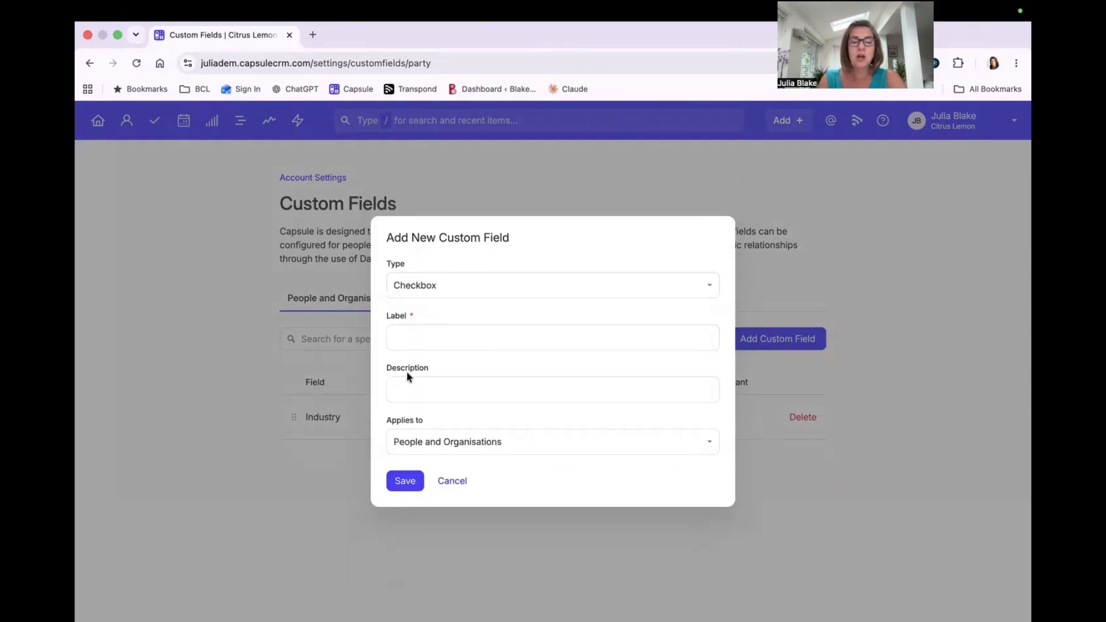
left_click(449, 338)
type("Manin")
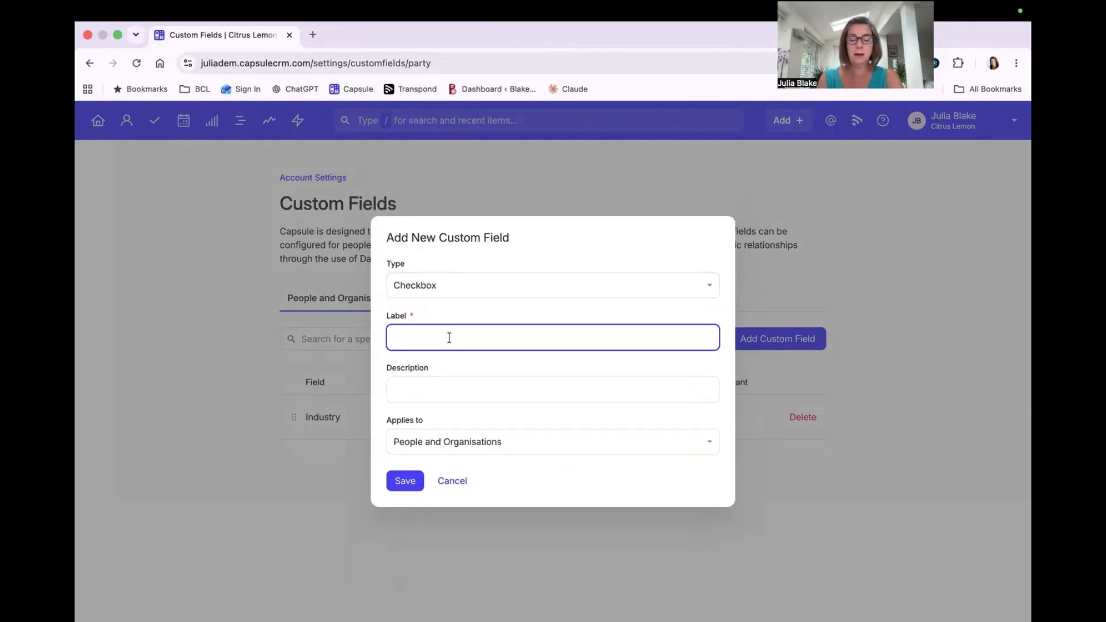
type("in Contact")
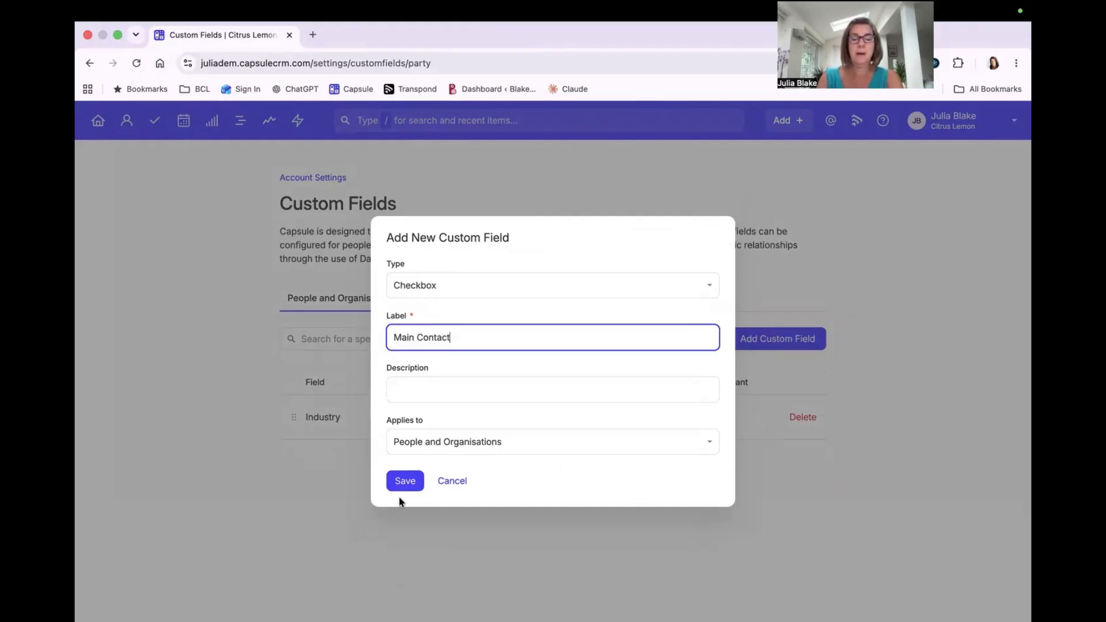
left_click(442, 450)
left_click(435, 491)
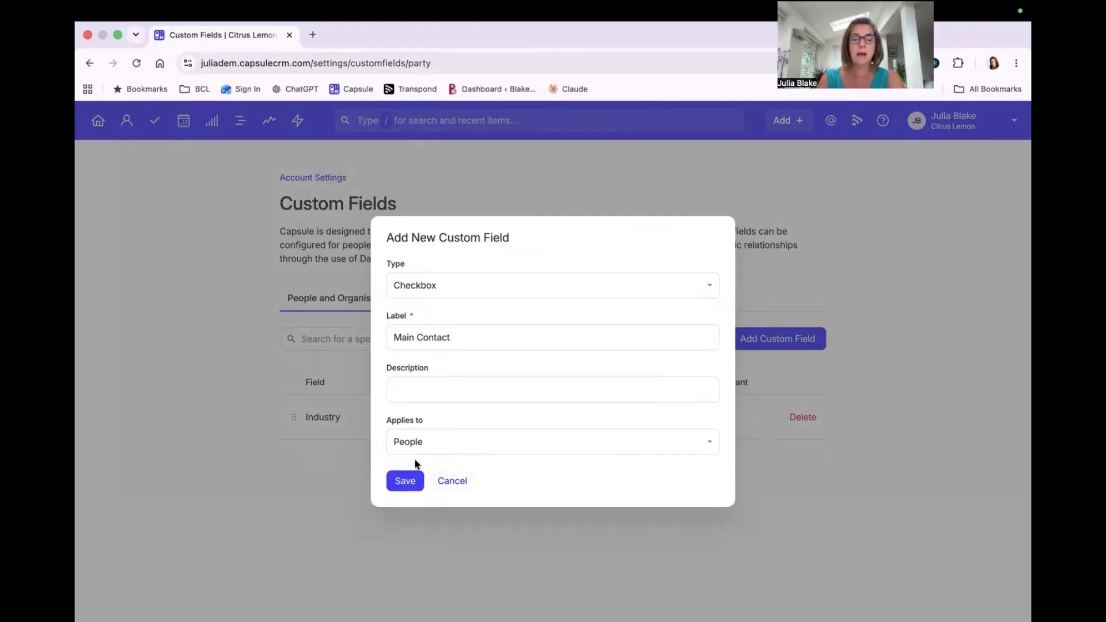
left_click(406, 479)
Create a Checkbox custom field labelled "Business Owner" that applies to People, and save it
left_click(757, 342)
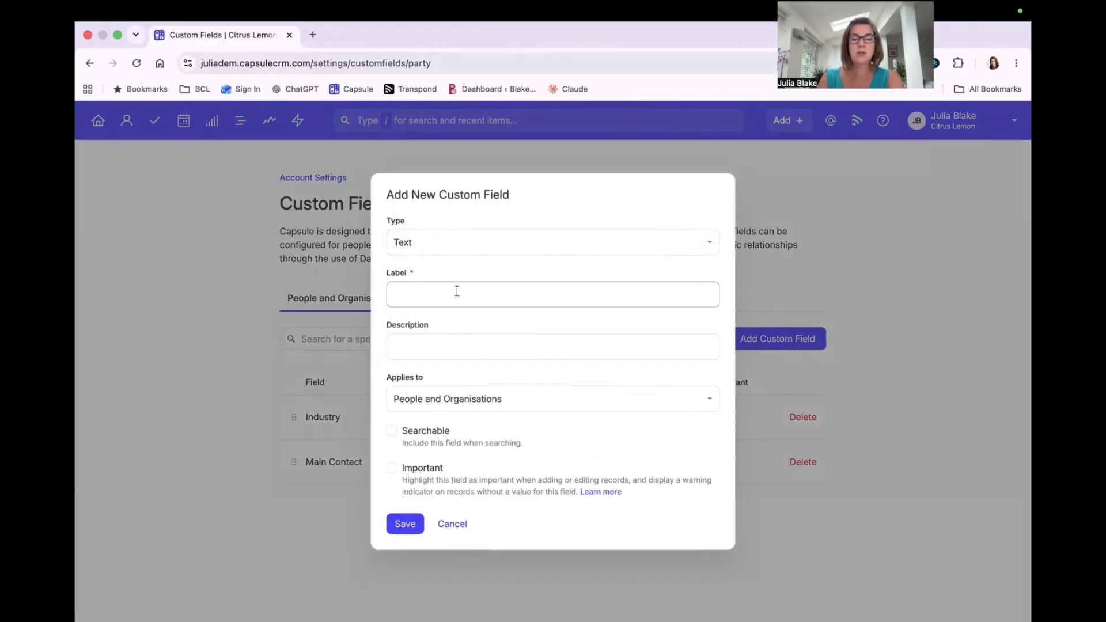
left_click(478, 247)
left_click(448, 366)
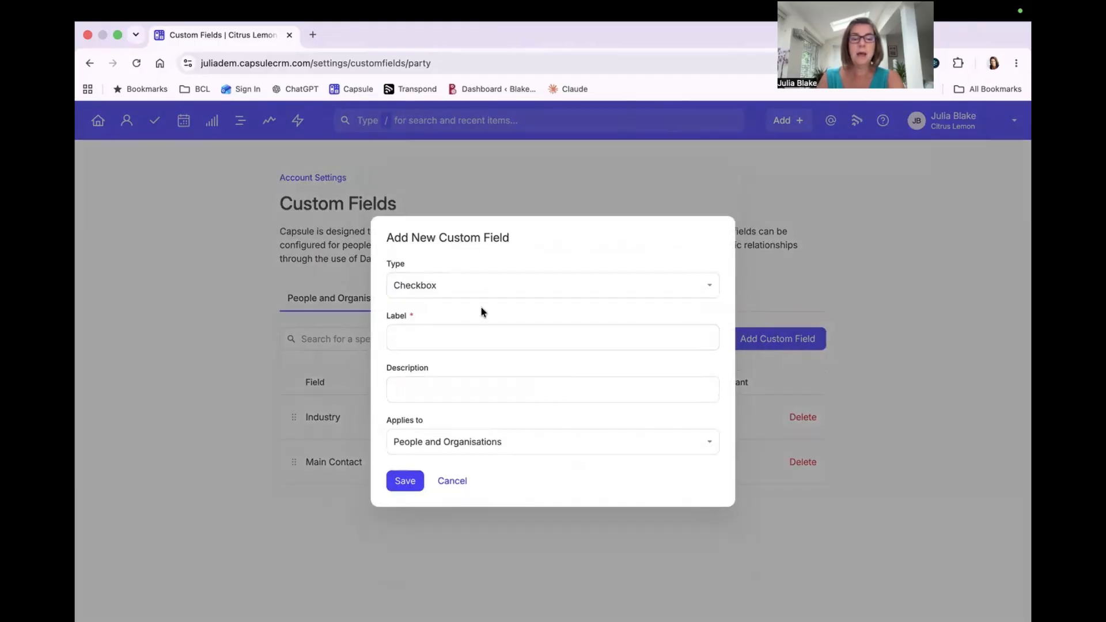
left_click(458, 334)
type("Business Owner")
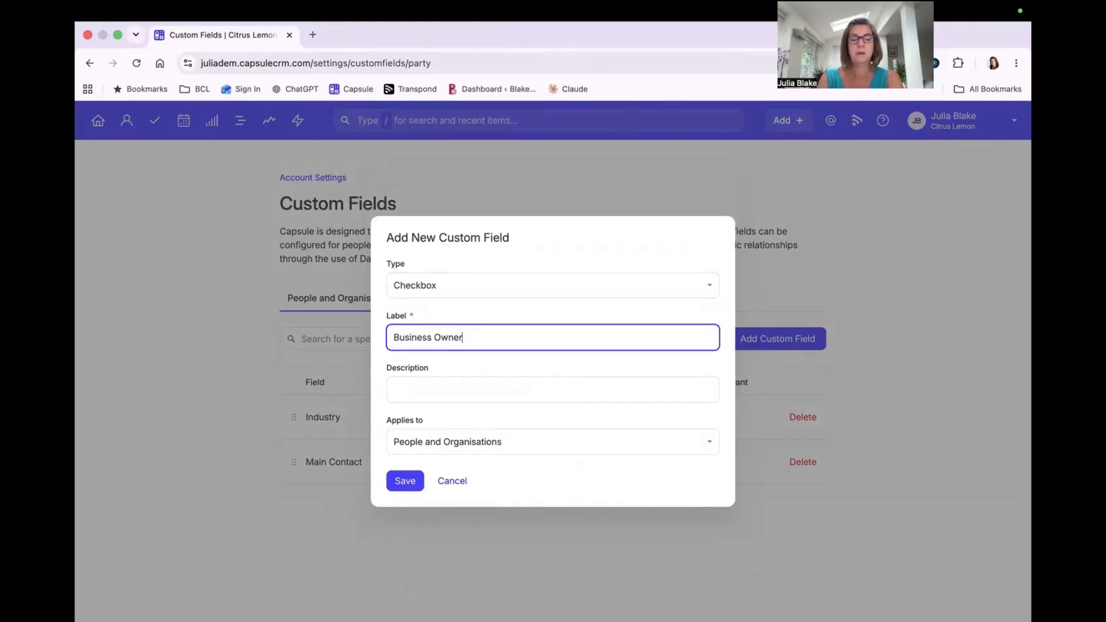
left_click(422, 442)
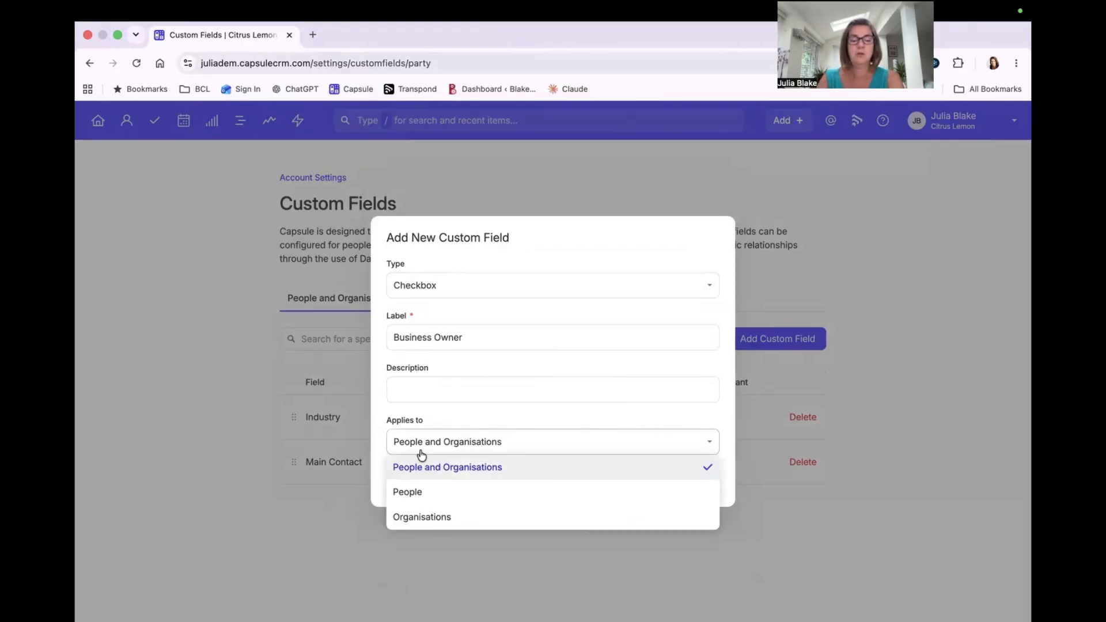
left_click(409, 491)
left_click(410, 489)
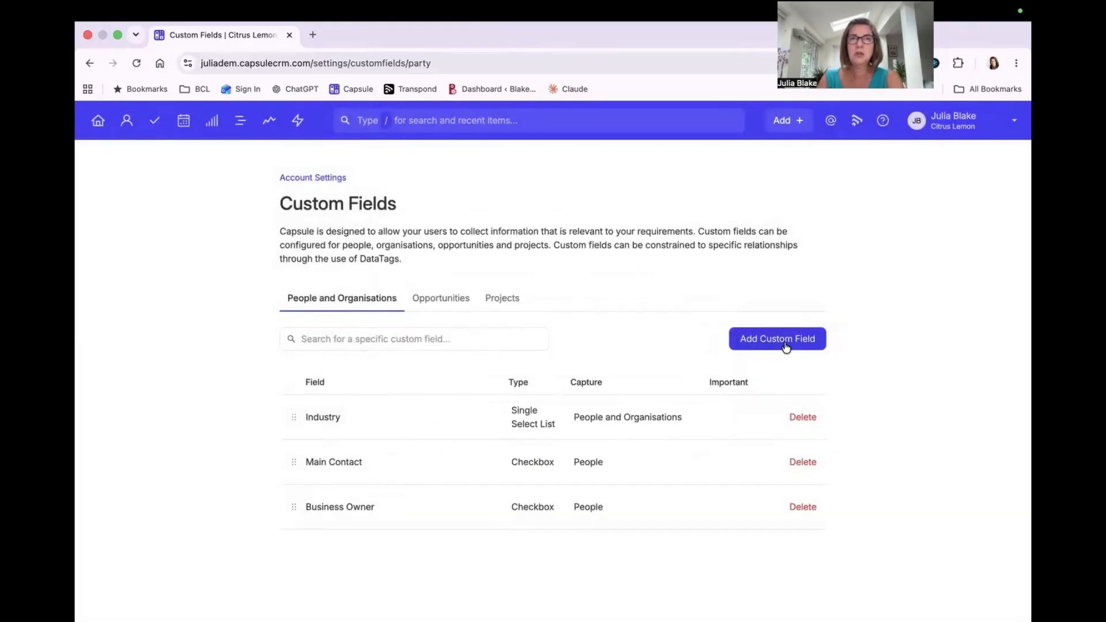
Start a new Single Select List custom field for people and organisations labelled "Source of contact"
left_click(786, 345)
left_click(449, 245)
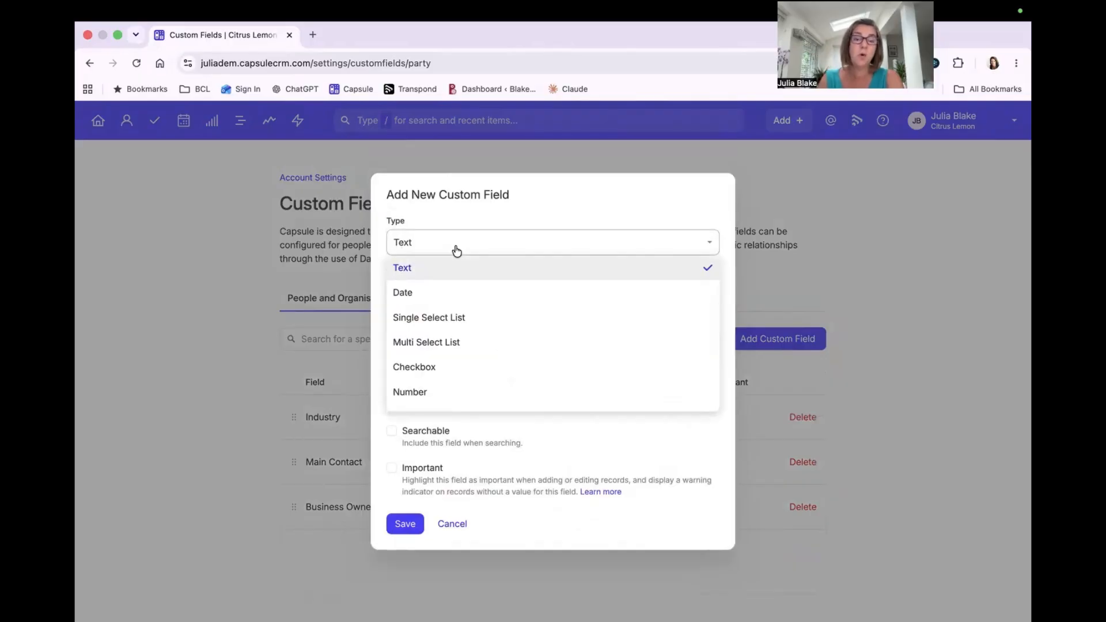
left_click(429, 318)
left_click(461, 287)
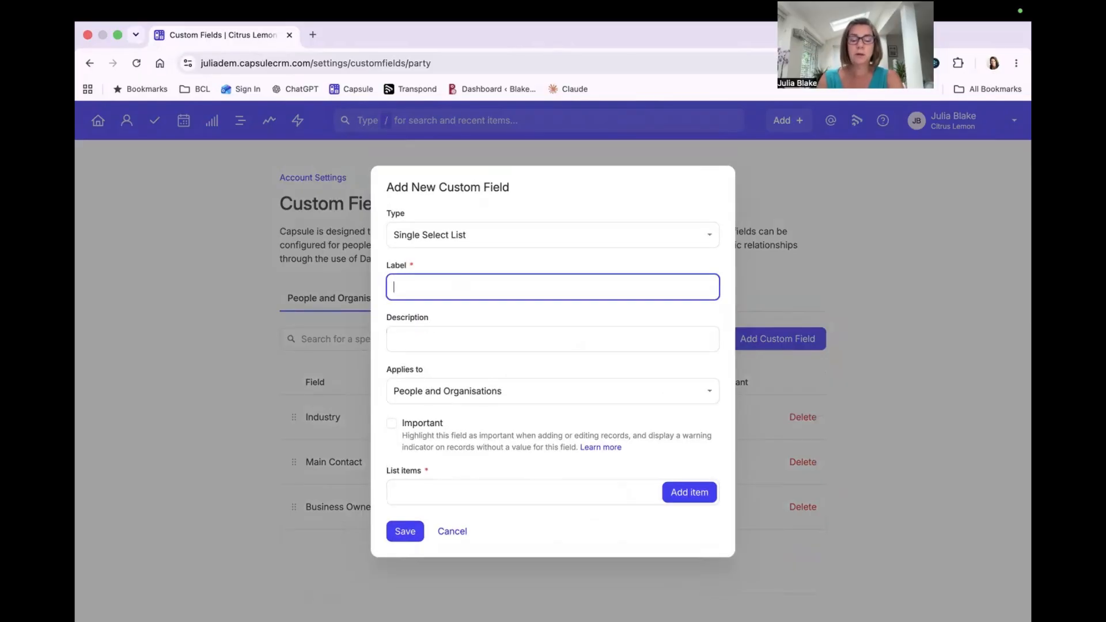
type("Source of conta")
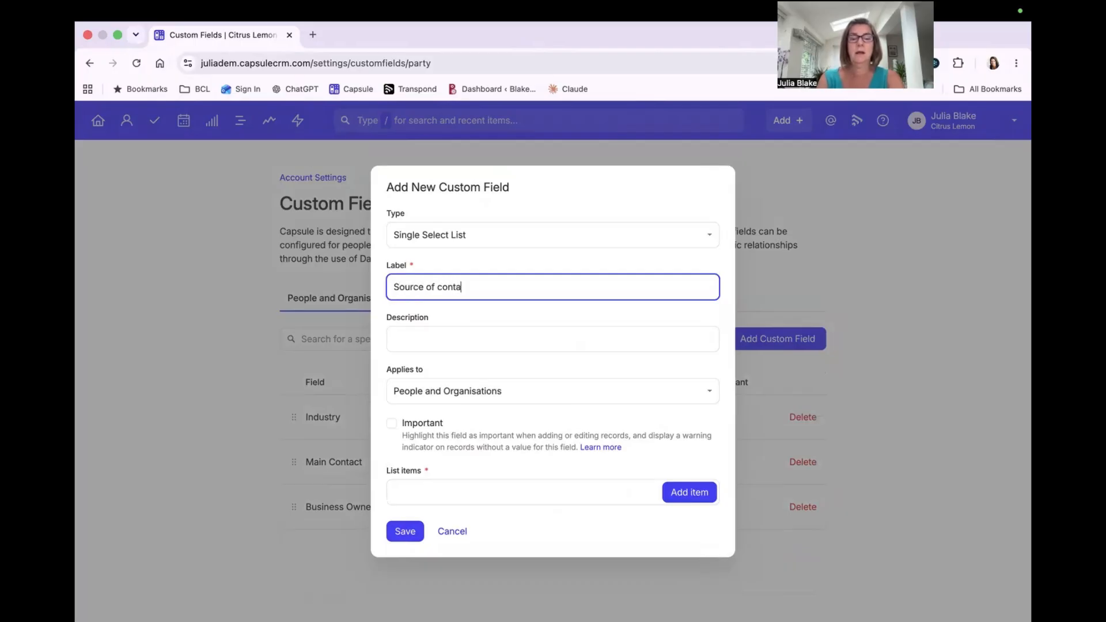
type("ct")
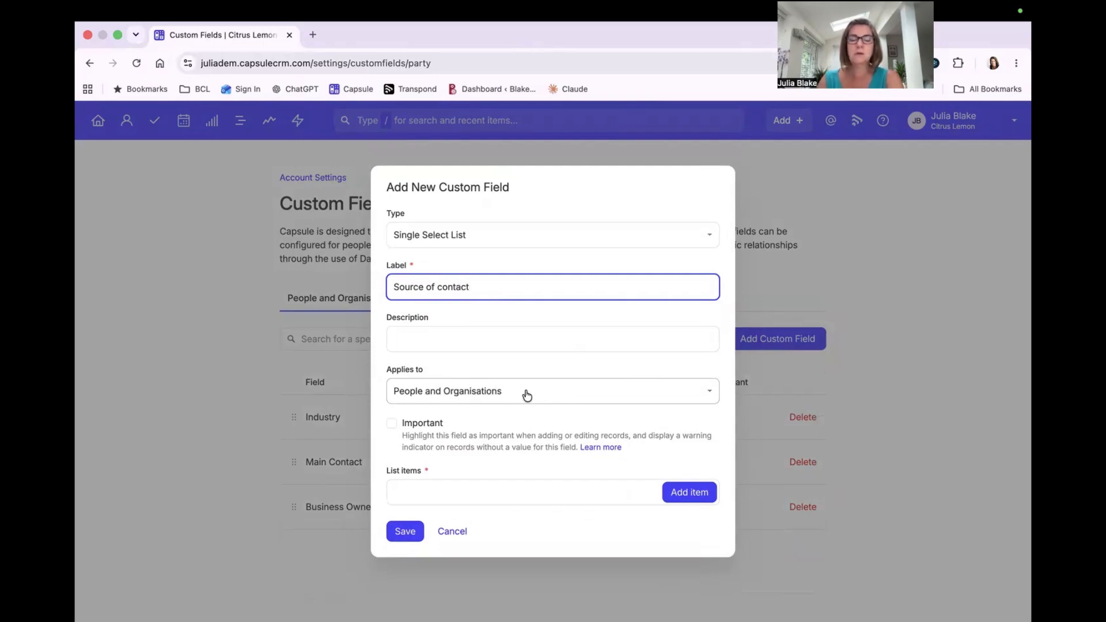
Add the list items "Website", "Referral" and "Partner" to the "Source of contact" field and save it
left_click(422, 488)
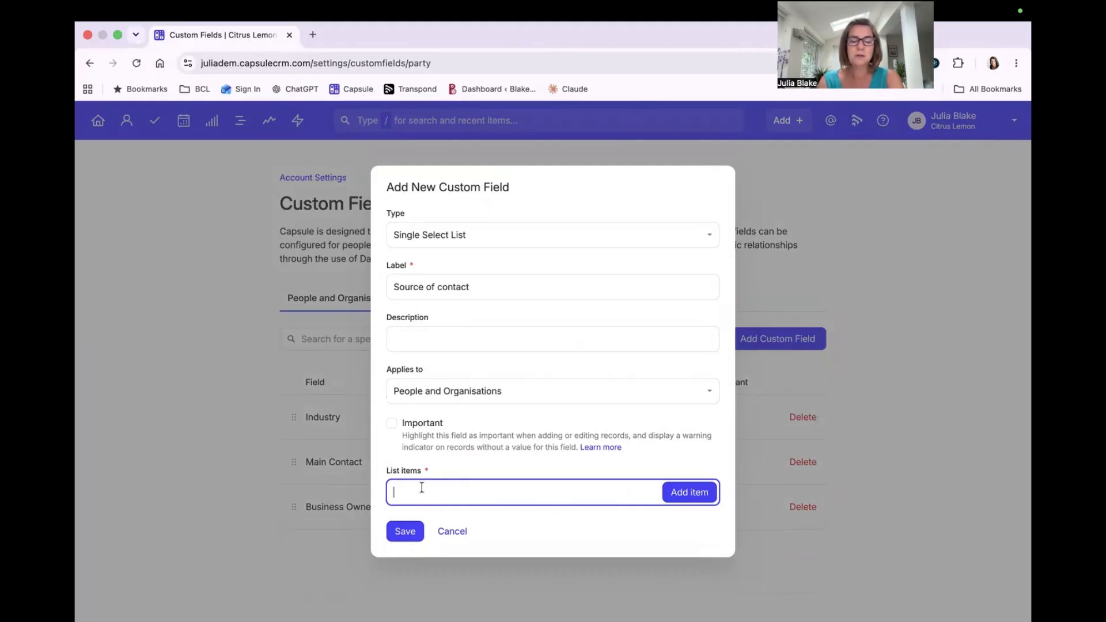
type("Website")
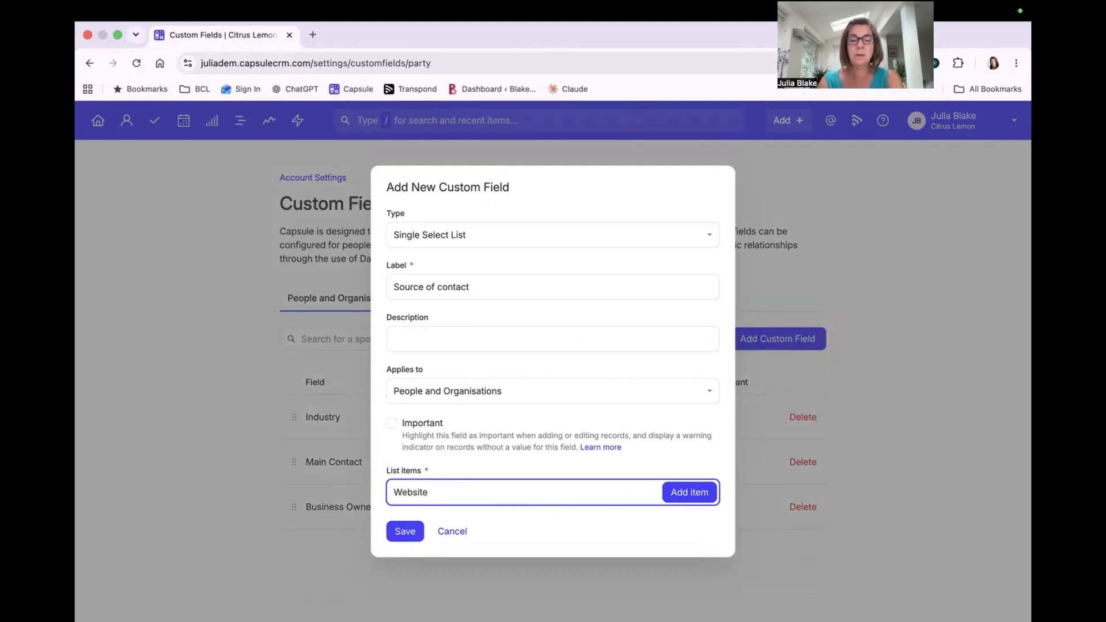
key("Return")
type("Referral")
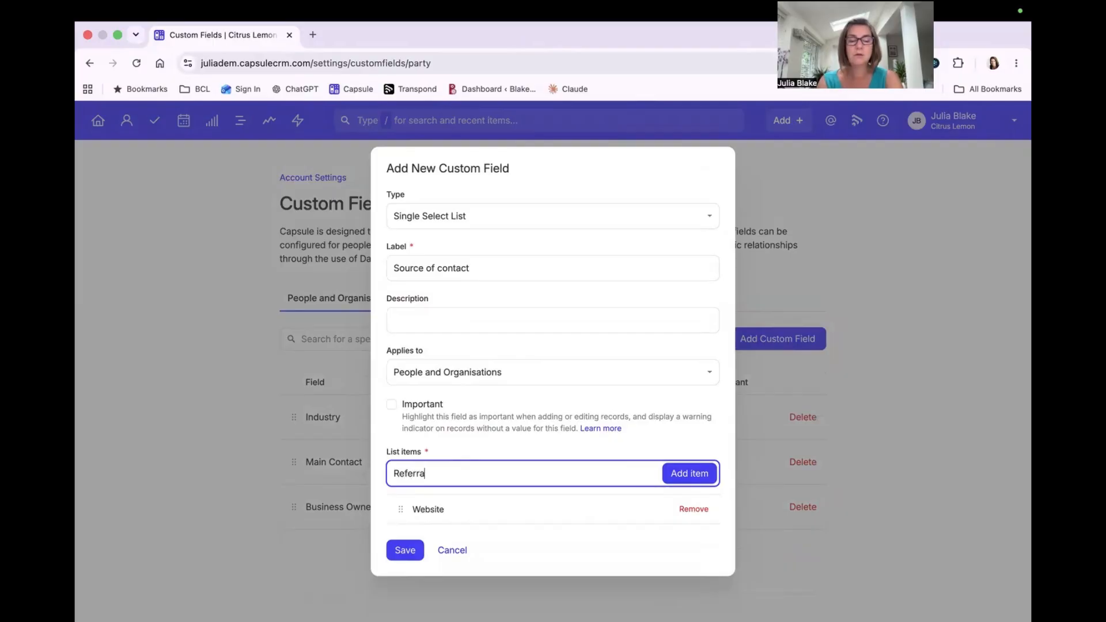
key("Return")
type("Partenr")
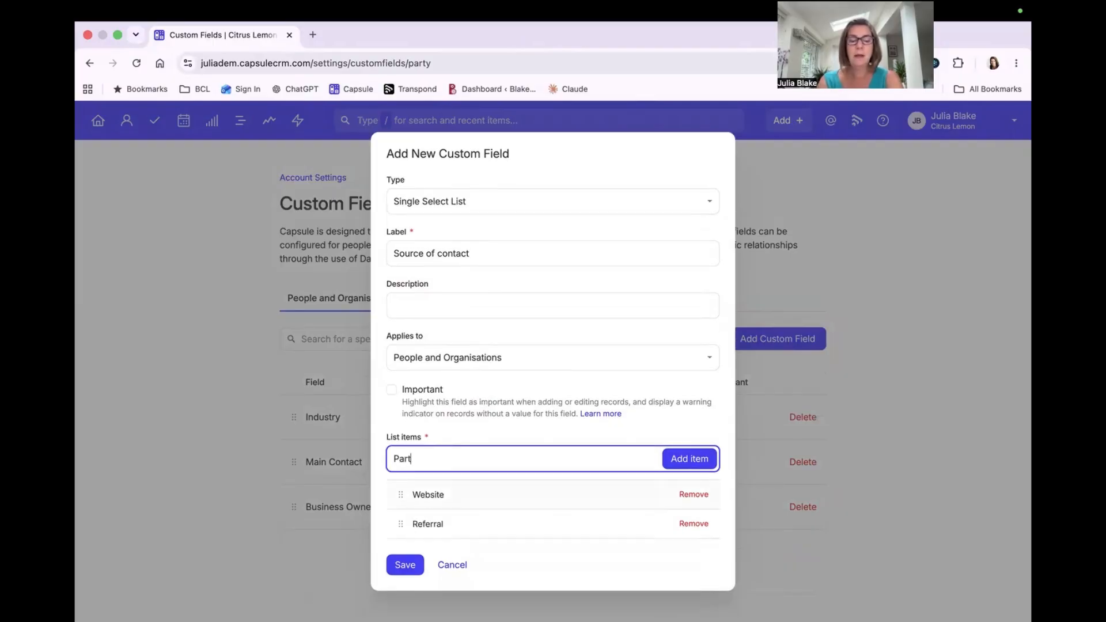
key("BackSpace")
key("BackSpace")
key("BackSpace")
type("ner")
key("Return")
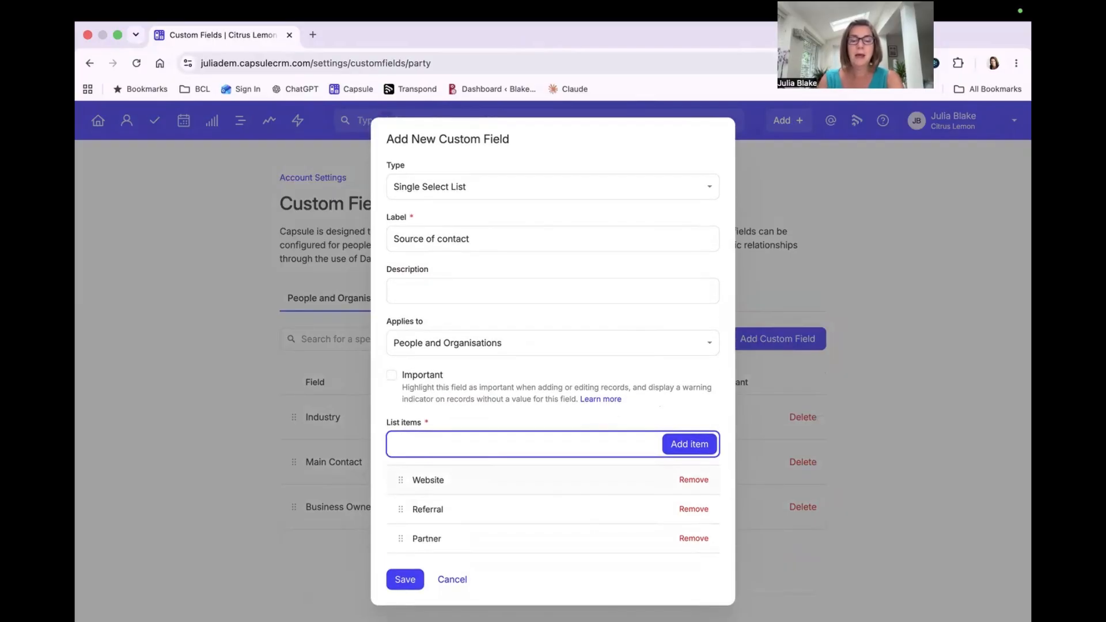
left_click(405, 580)
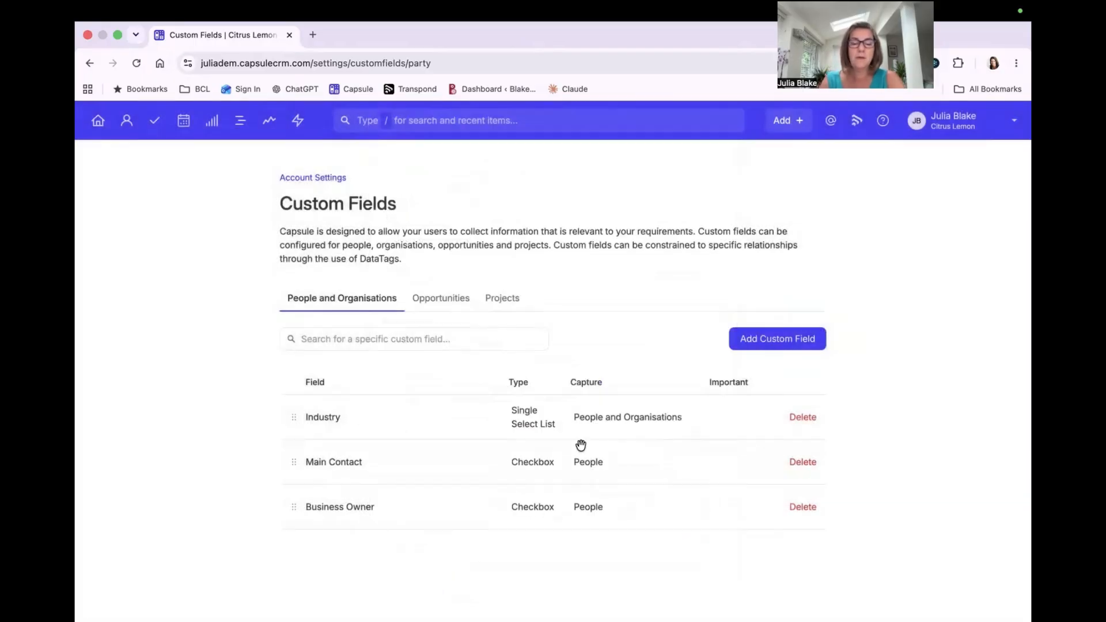
Create a searchable Text custom field for people and organisations labelled "Which Partner", and save it
left_click(770, 343)
left_click(458, 299)
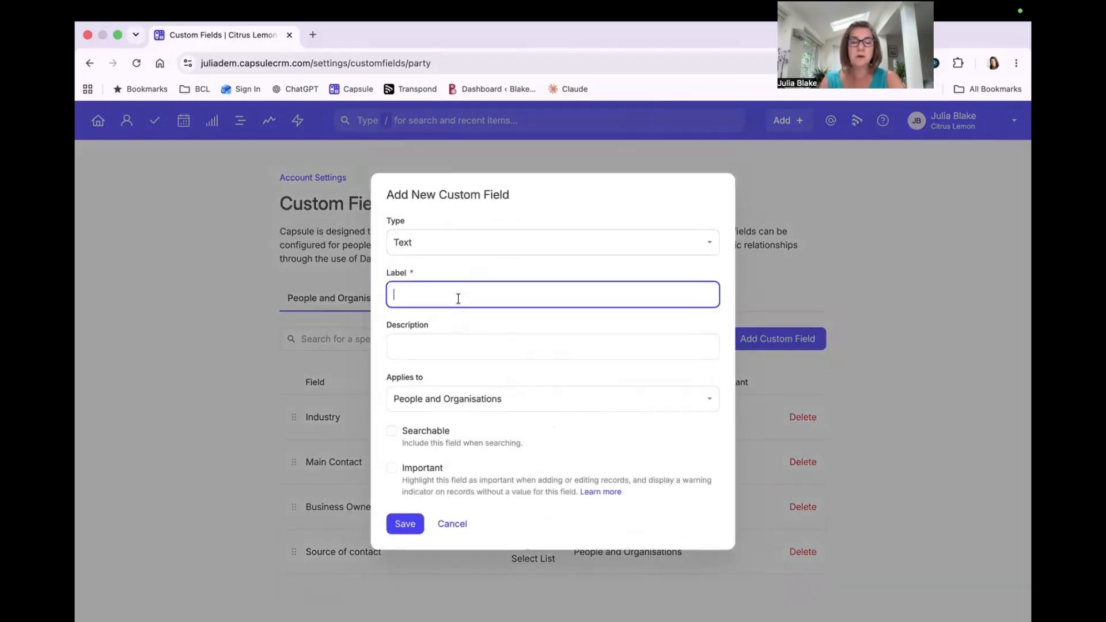
type("Which ")
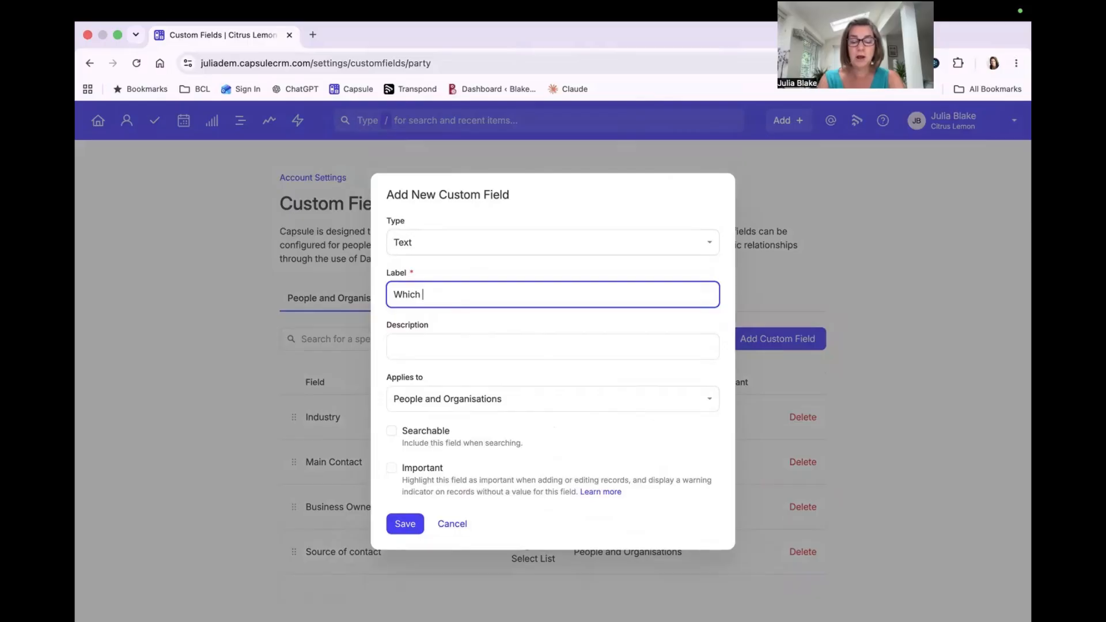
type("Parner")
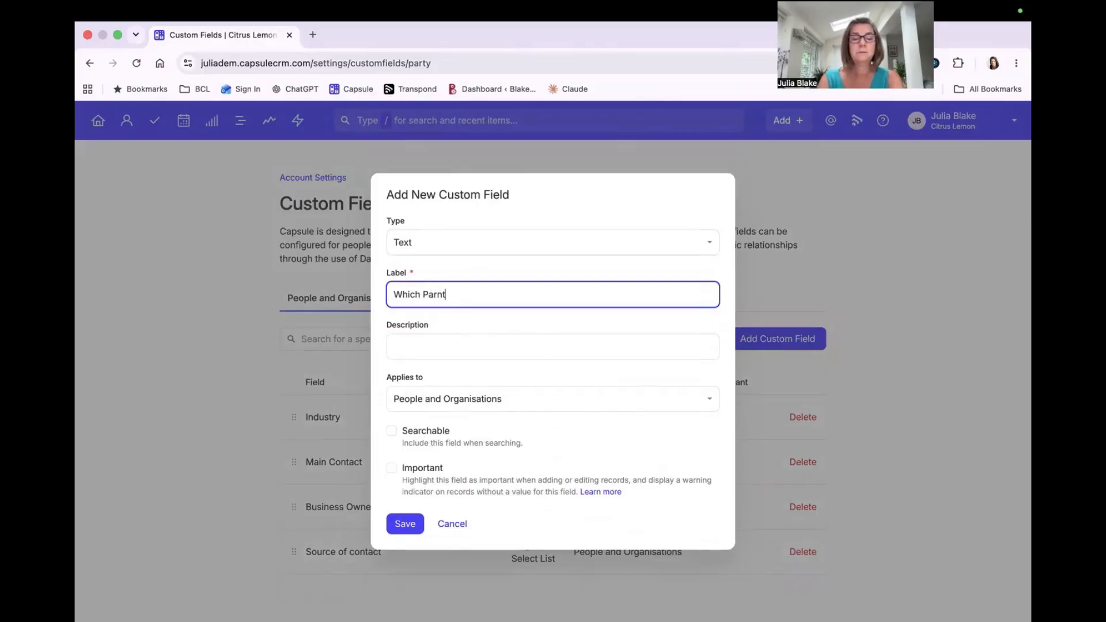
key("BackSpace")
key("BackSpace")
type("tner")
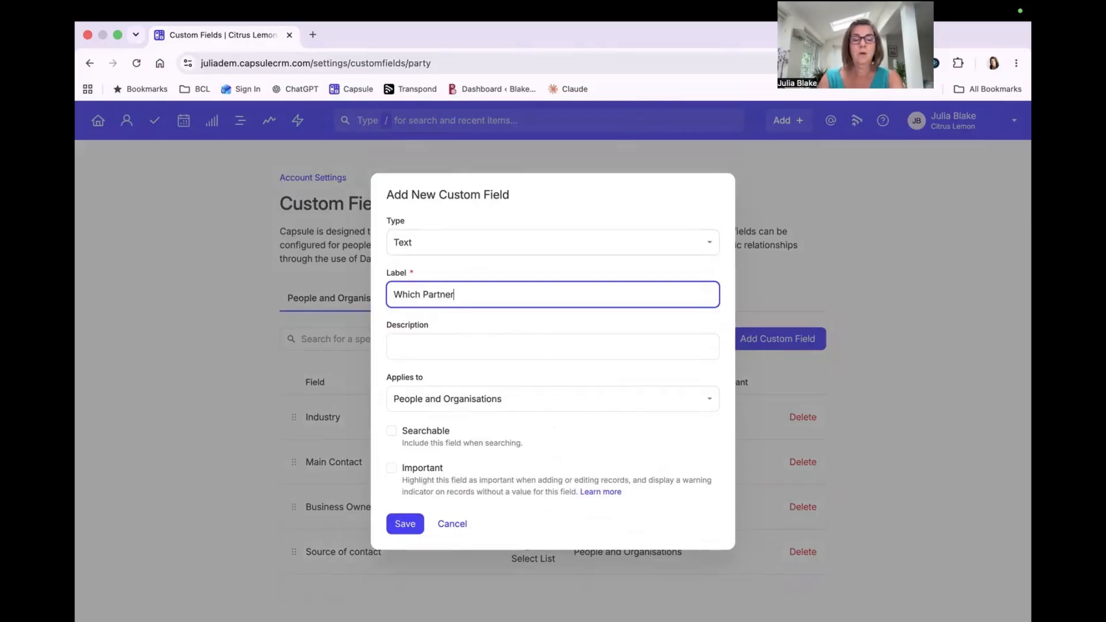
left_click(392, 431)
left_click(414, 524)
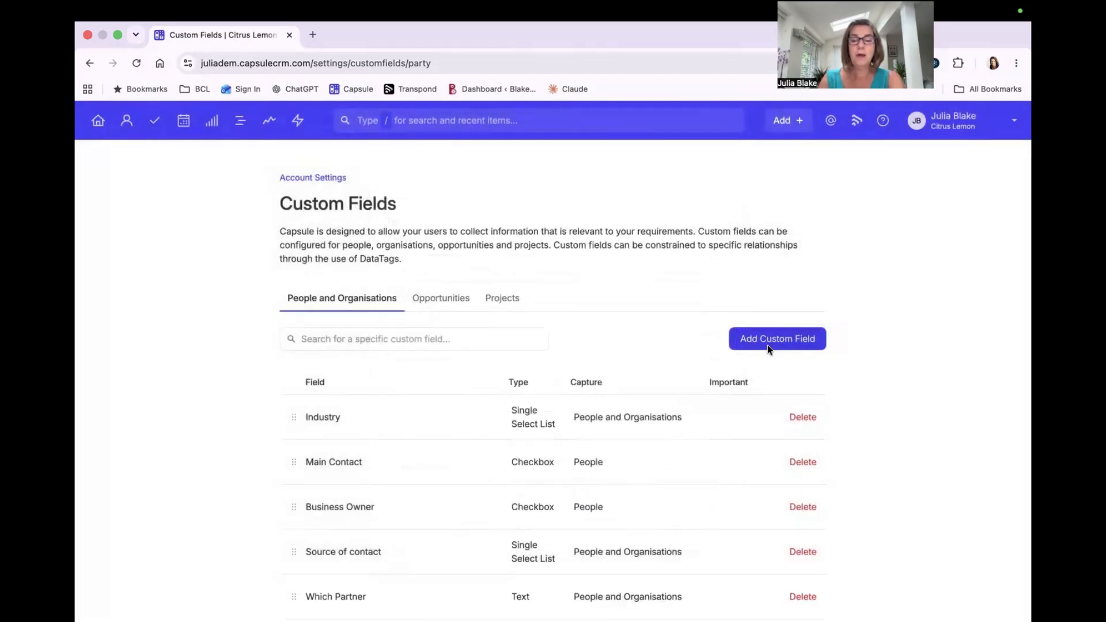
Create a searchable Text custom field for people and organisations labelled "Referral from?", and save it
left_click(767, 344)
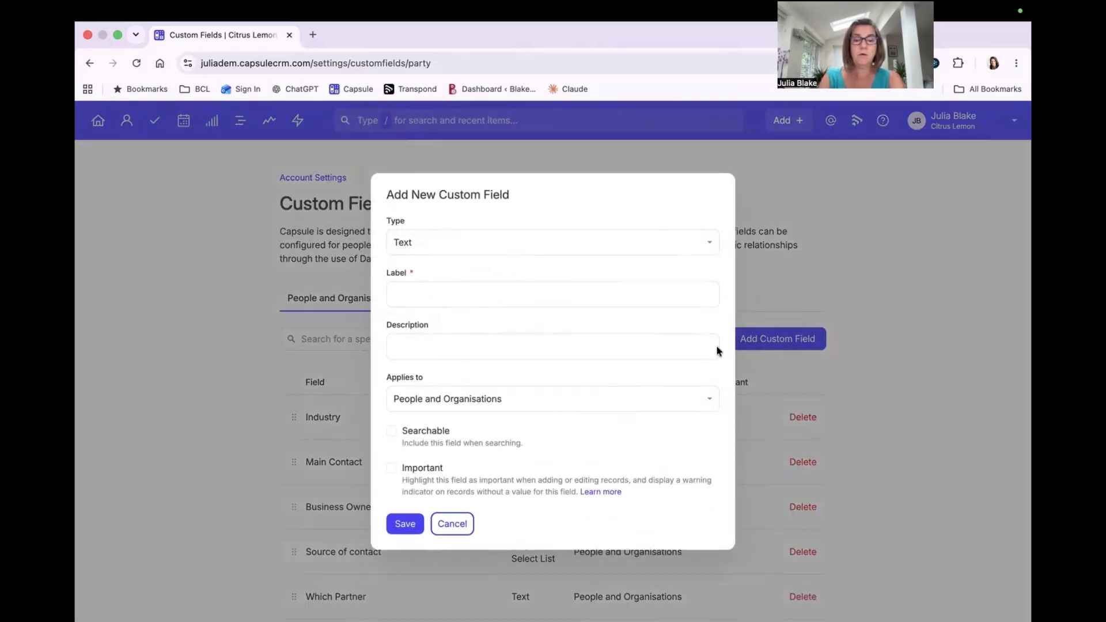
left_click(640, 292)
type("Referral from>")
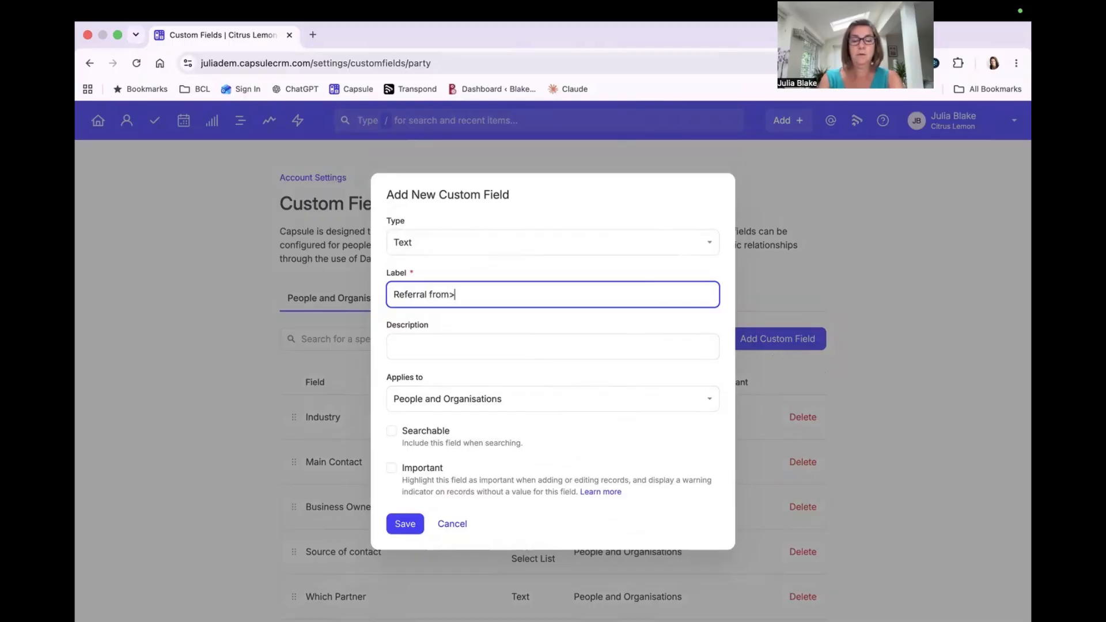
key("BackSpace")
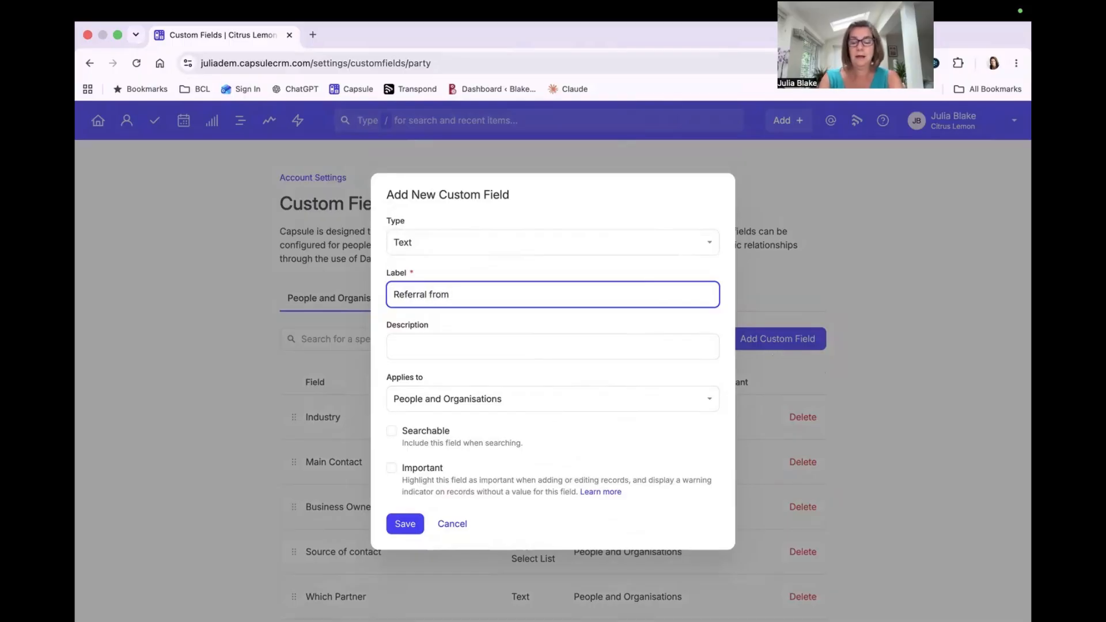
left_click(487, 398)
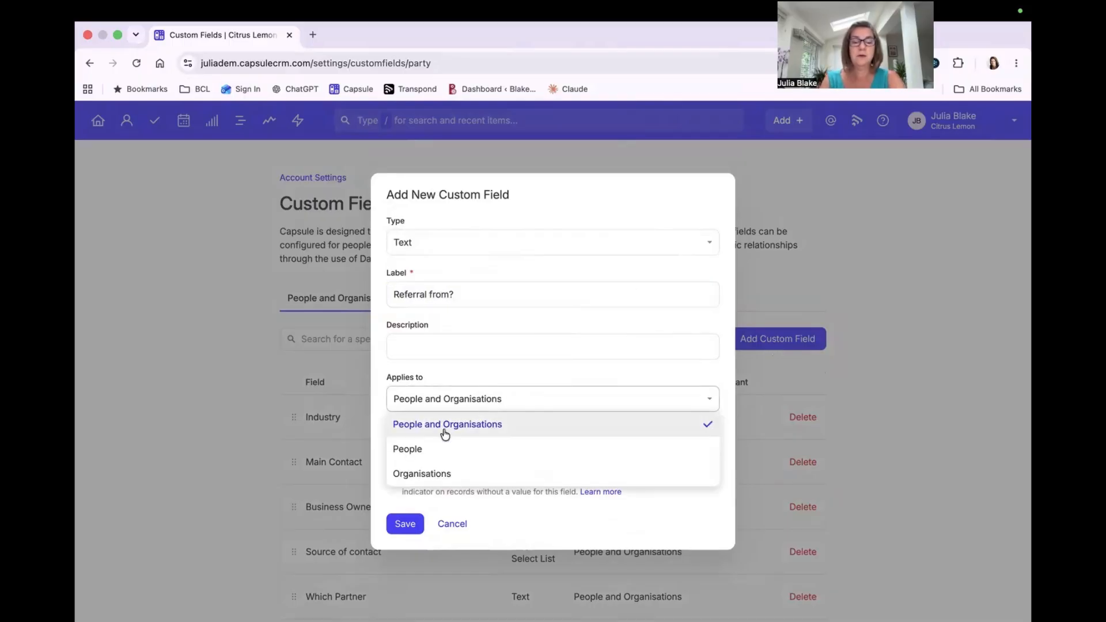
left_click(523, 362)
left_click(393, 432)
left_click(404, 526)
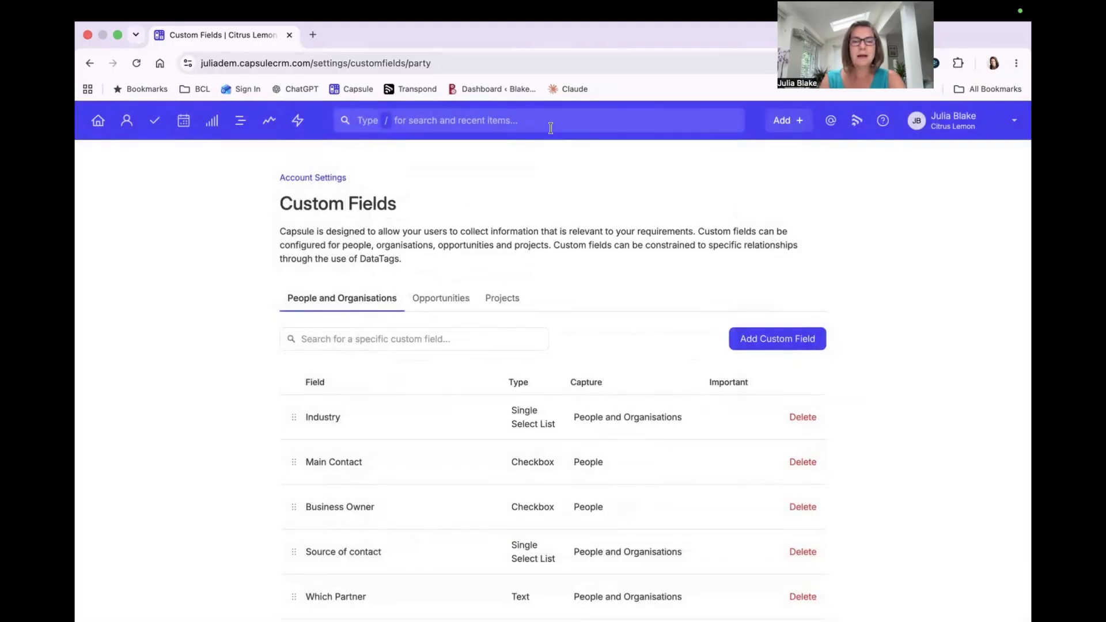
Open the recent person record at JB Ltd for editing and expand its general custom fields
left_click(551, 128)
left_click(378, 163)
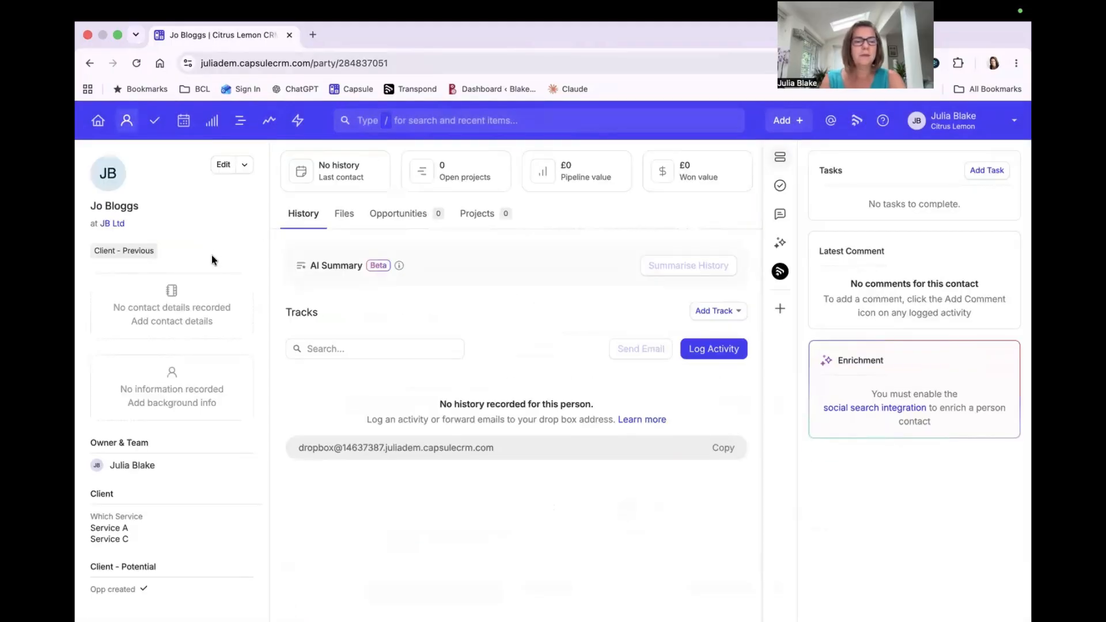
left_click(224, 166)
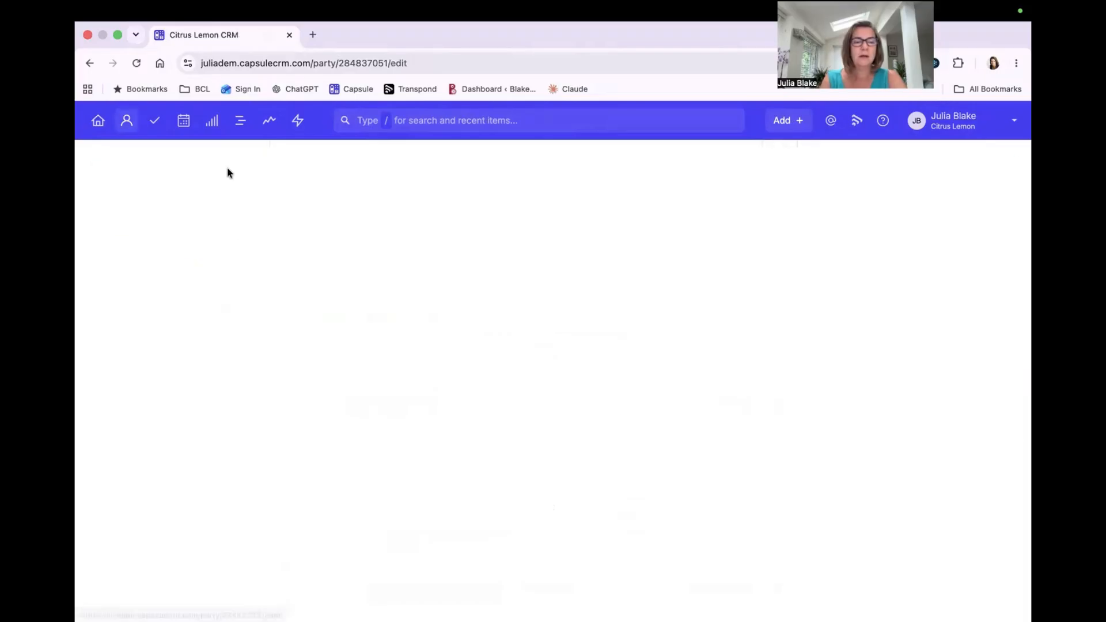
scroll(353, 414, "down", 2)
left_click(405, 371)
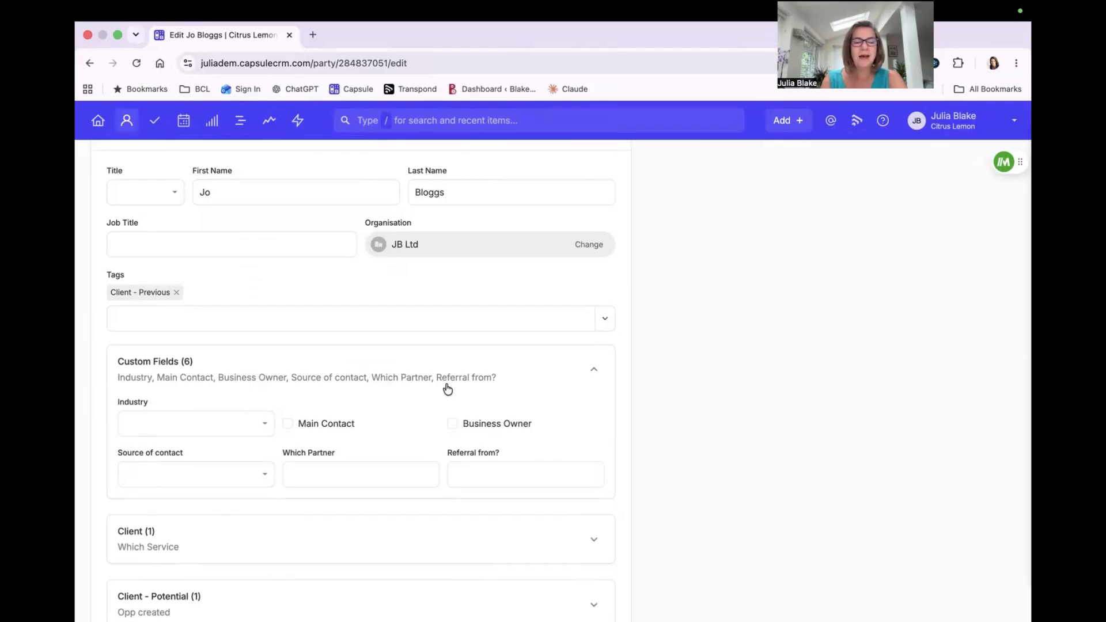
Mark the person as both "Main Contact" and "Business Owner" in the custom fields
scroll(384, 408, "down", 1)
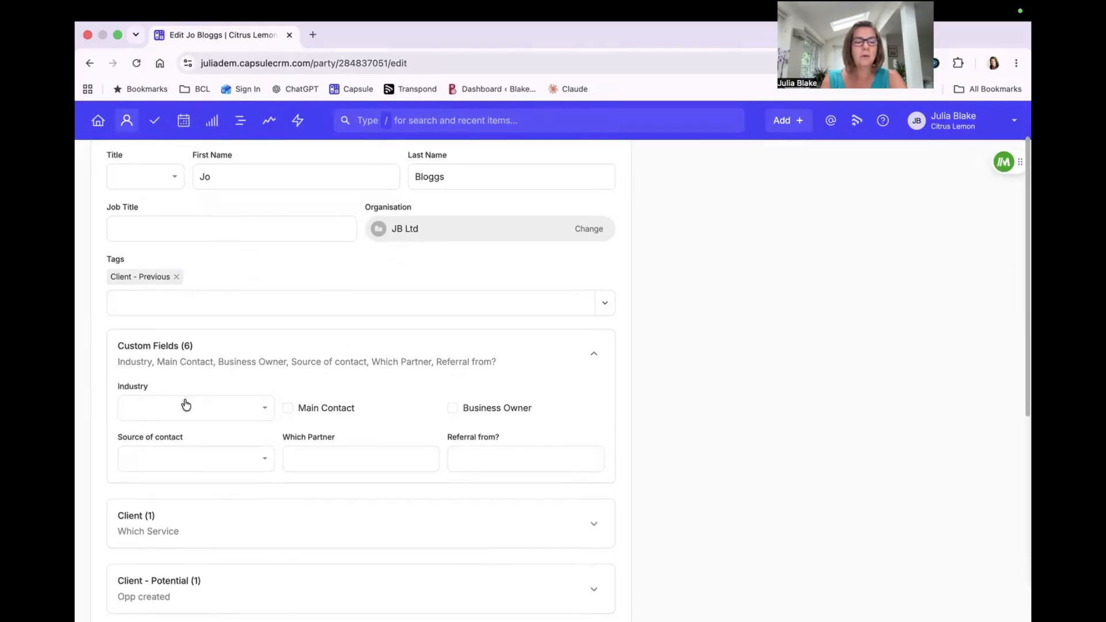
left_click(288, 409)
left_click(452, 409)
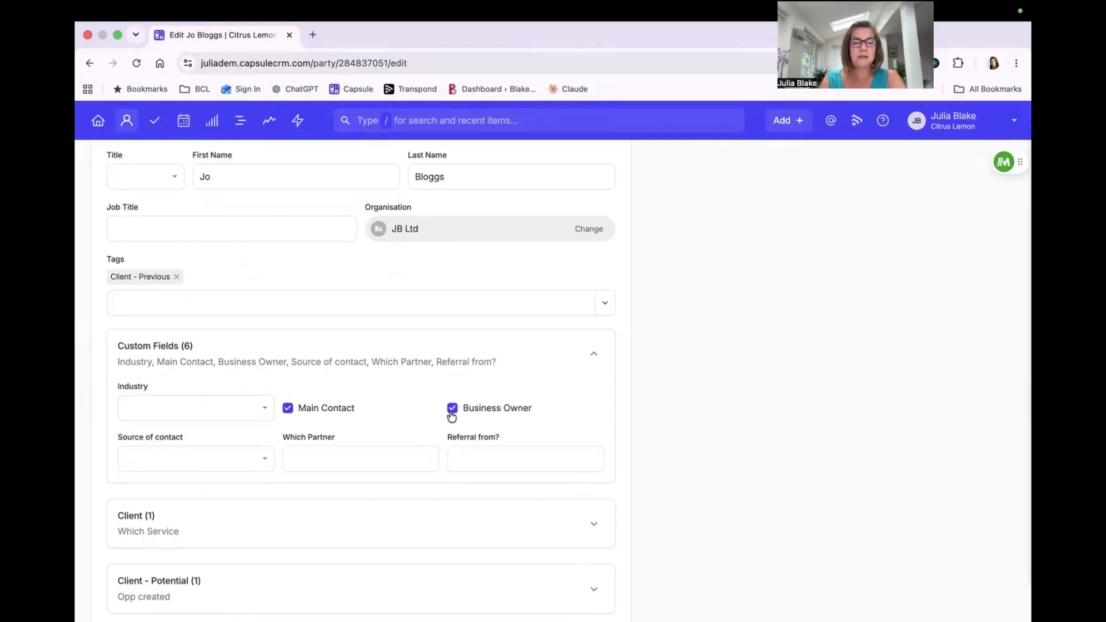
Set the person's source of contact to Referral, enter the referrer's full name in "Referral from?", and save the record
left_click(245, 463)
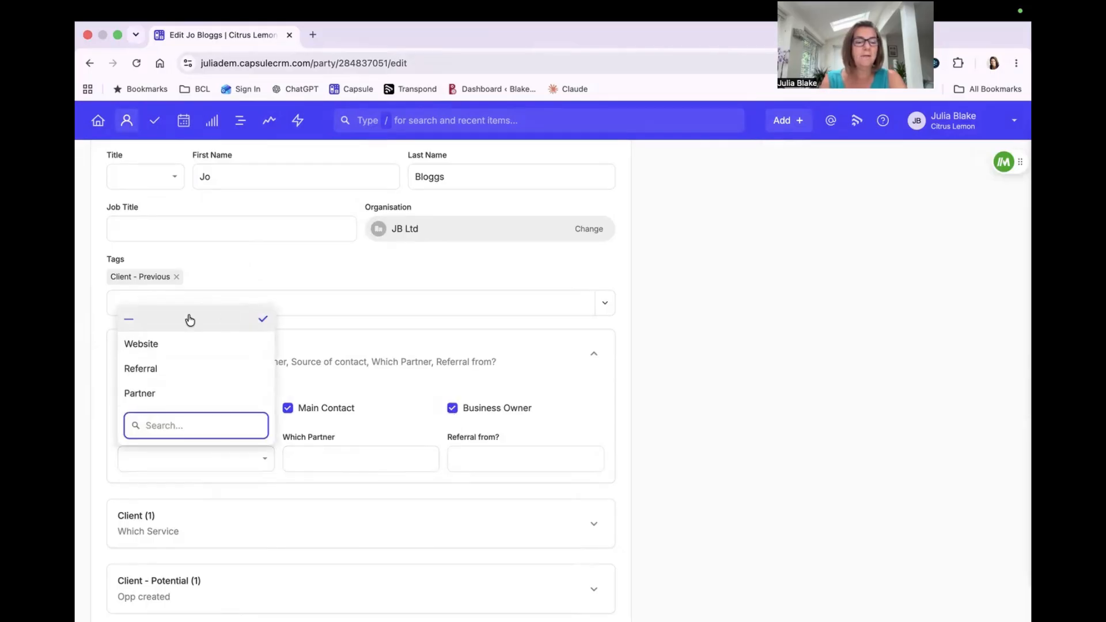
left_click(157, 369)
left_click(530, 460)
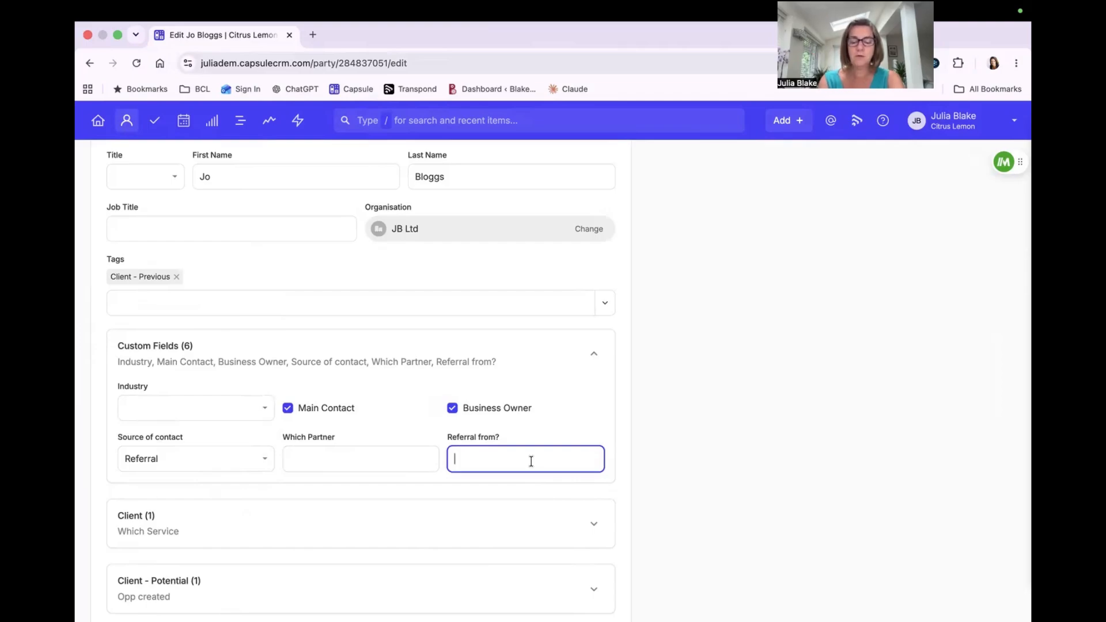
type("Bob")
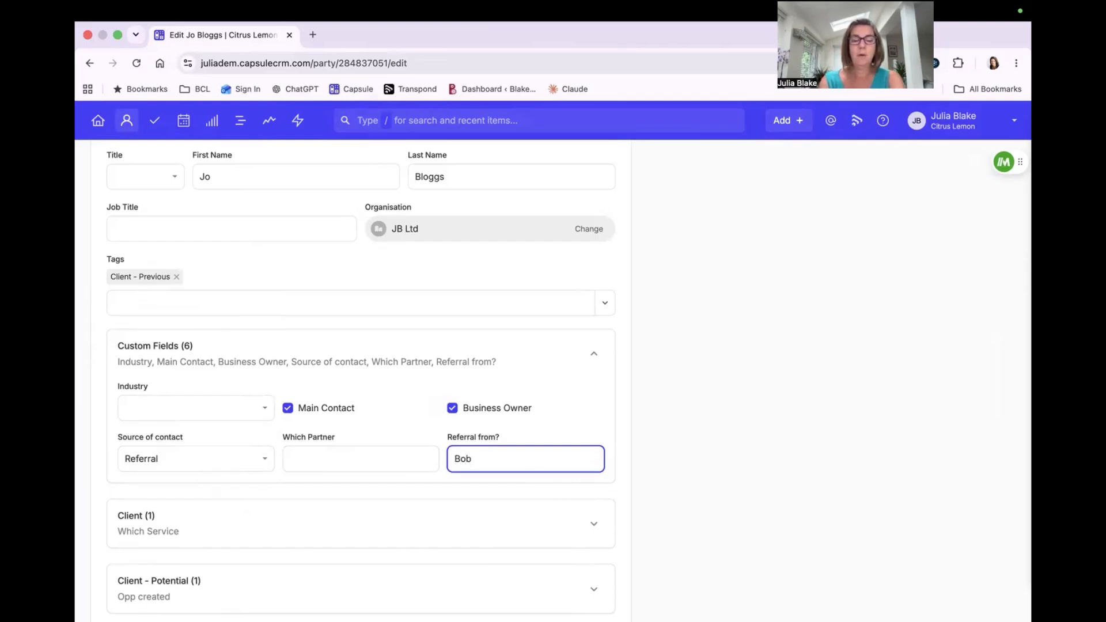
type("n Brown")
key("Return")
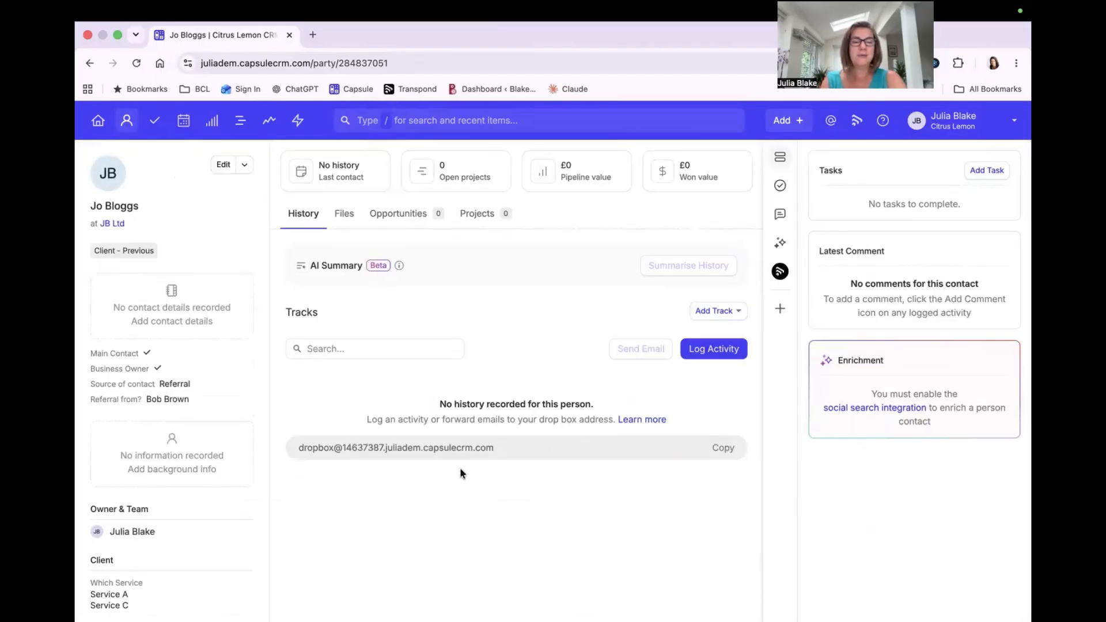
Edit the linked JB Ltd organisation to set its Industry custom field to Consulting, and save the changes
left_click(119, 225)
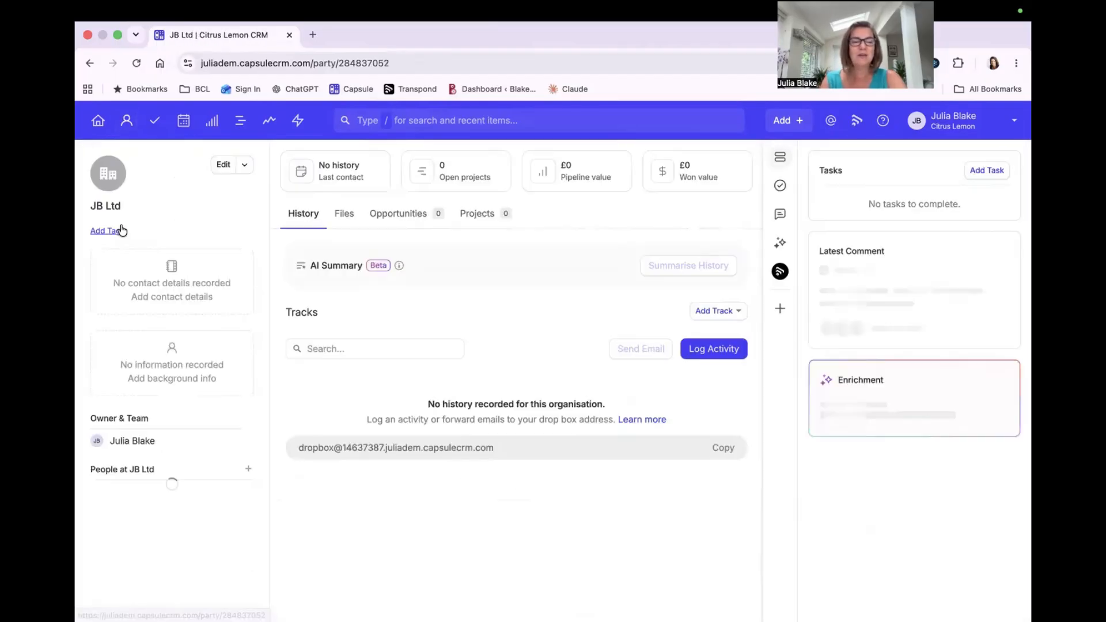
left_click(226, 172)
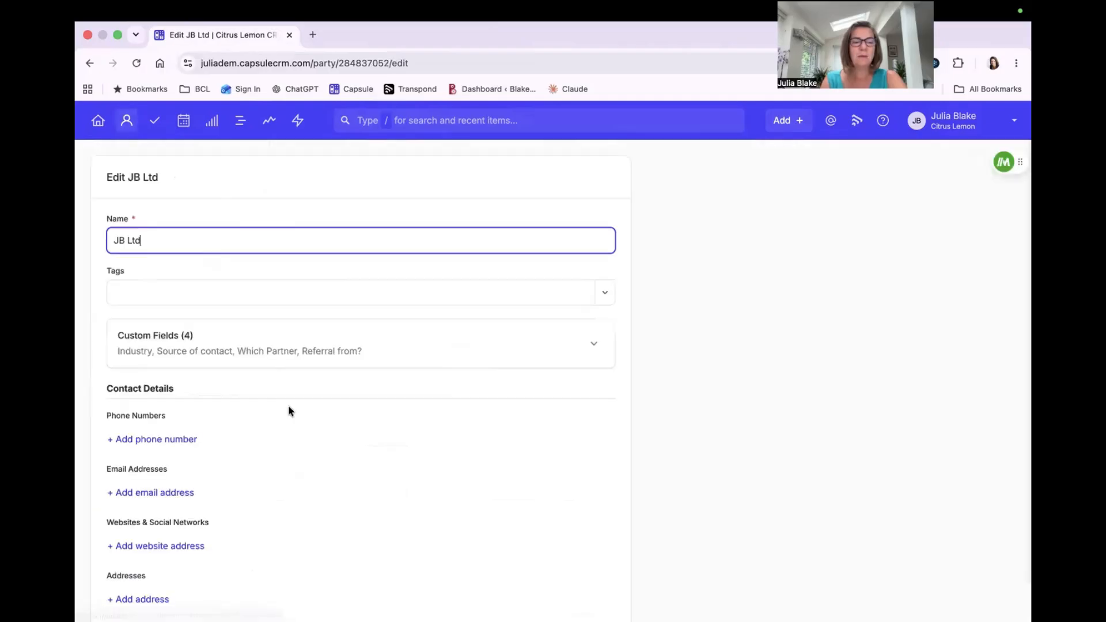
left_click(427, 354)
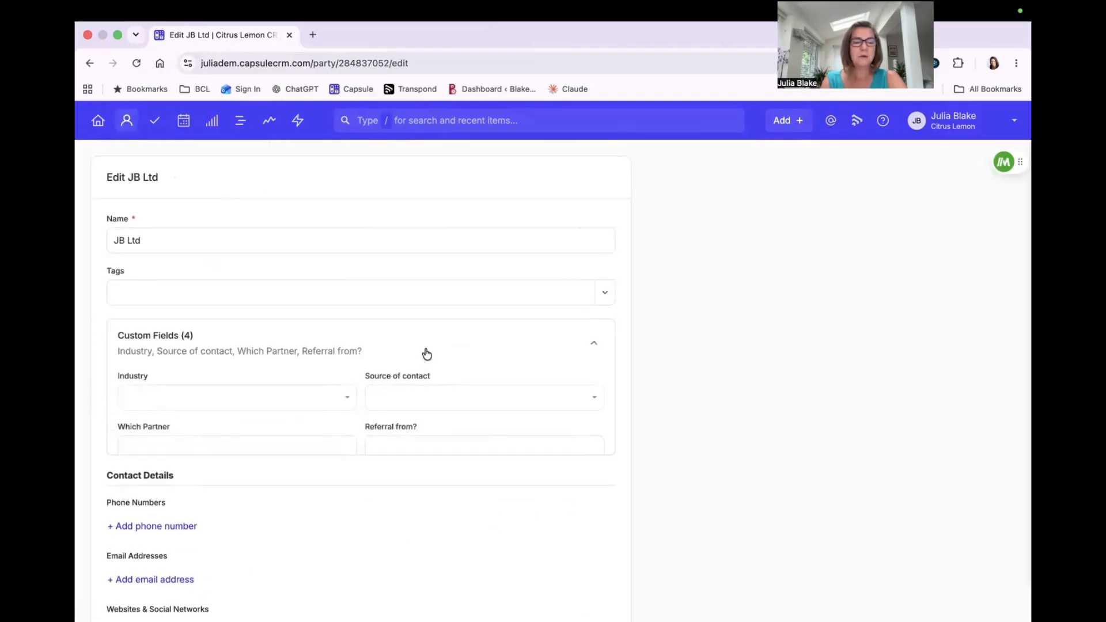
left_click(178, 398)
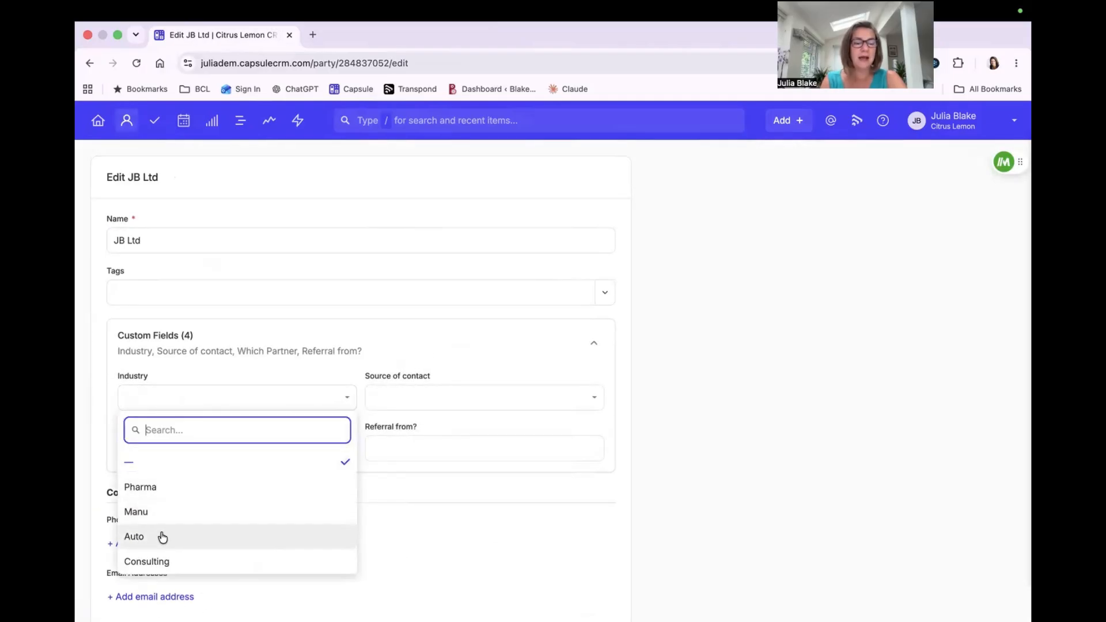
left_click(172, 571)
scroll(550, 465, "down", 5)
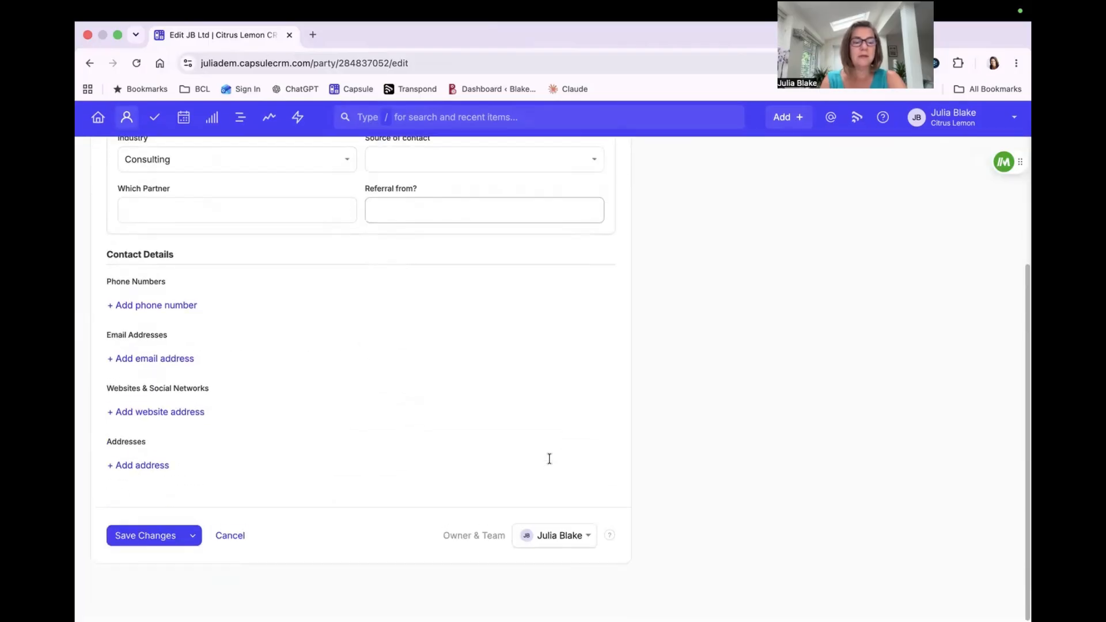
left_click(150, 538)
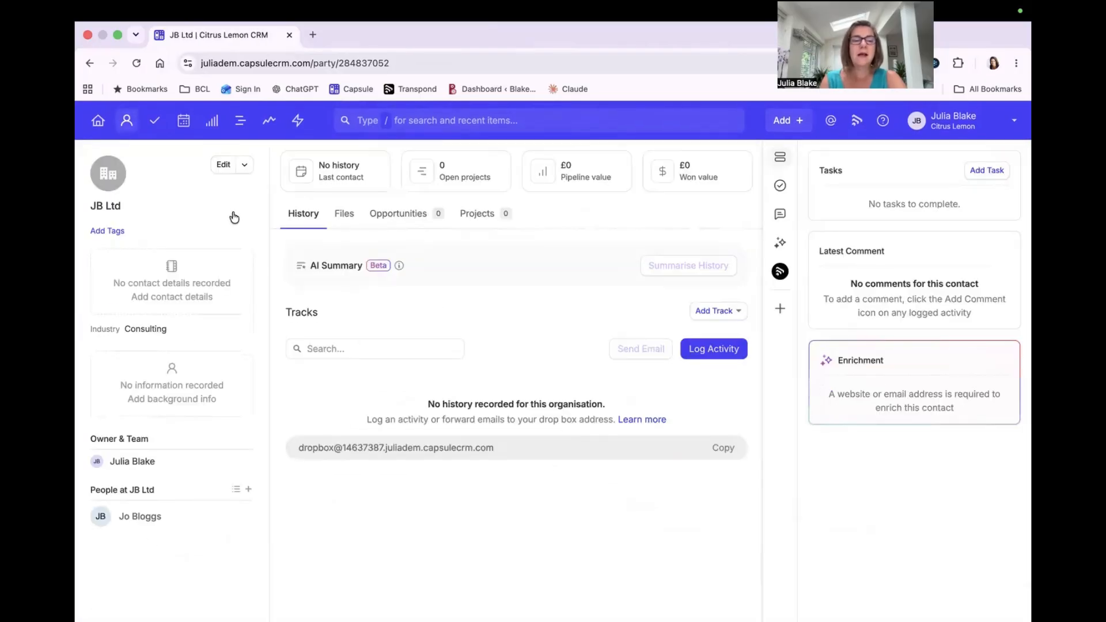
left_click(113, 237)
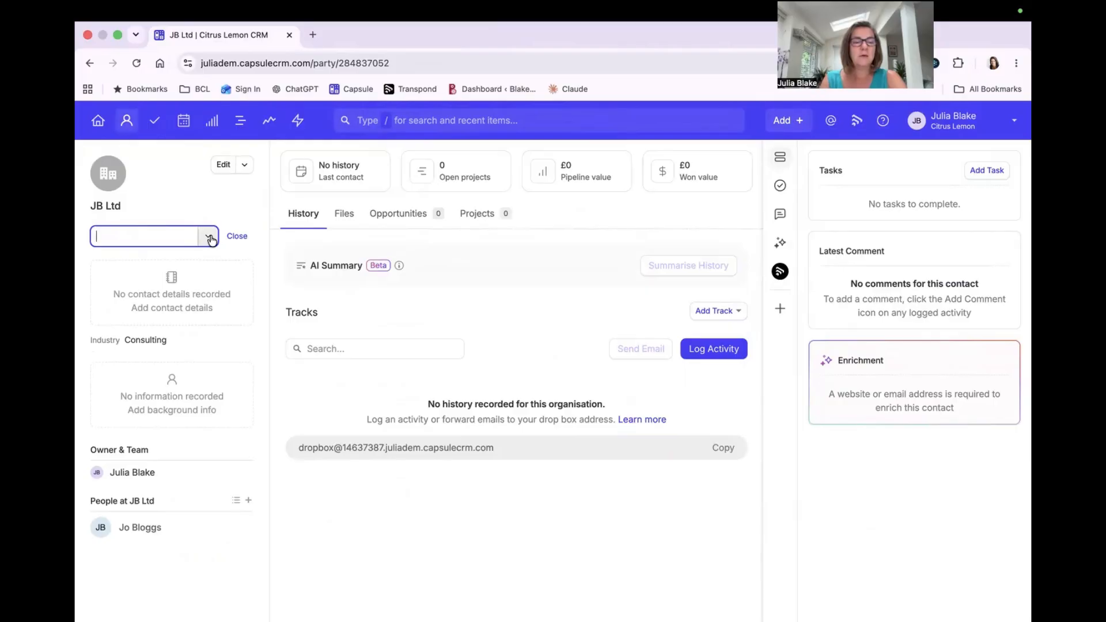
left_click(178, 184)
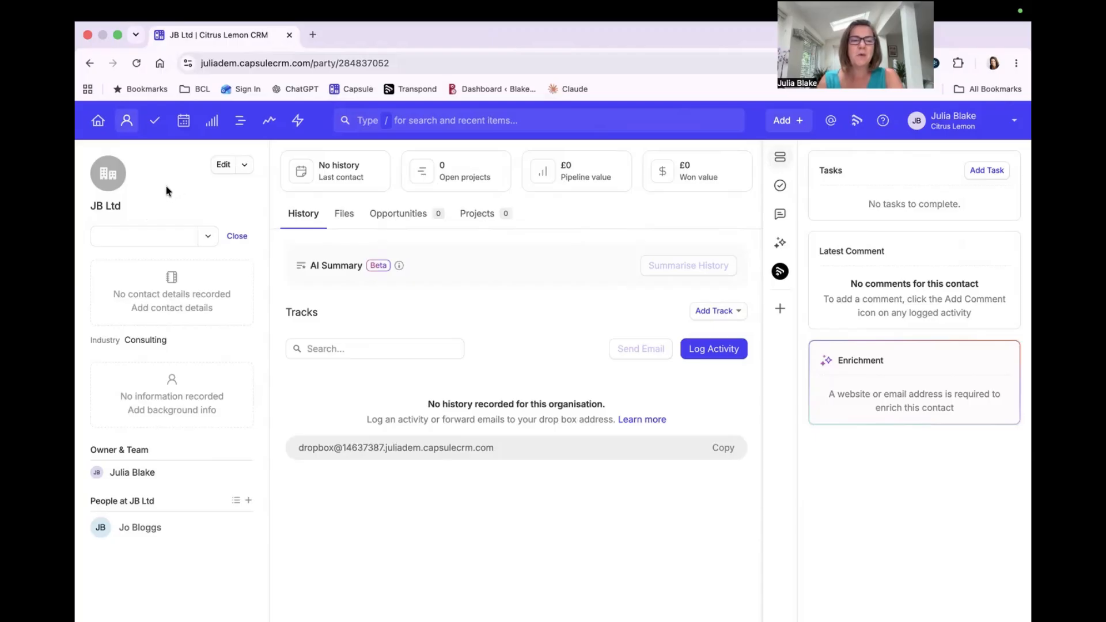
Open the People & Organisations list and examine the available contact filters, including the enrichment and custom field sections
left_click(127, 121)
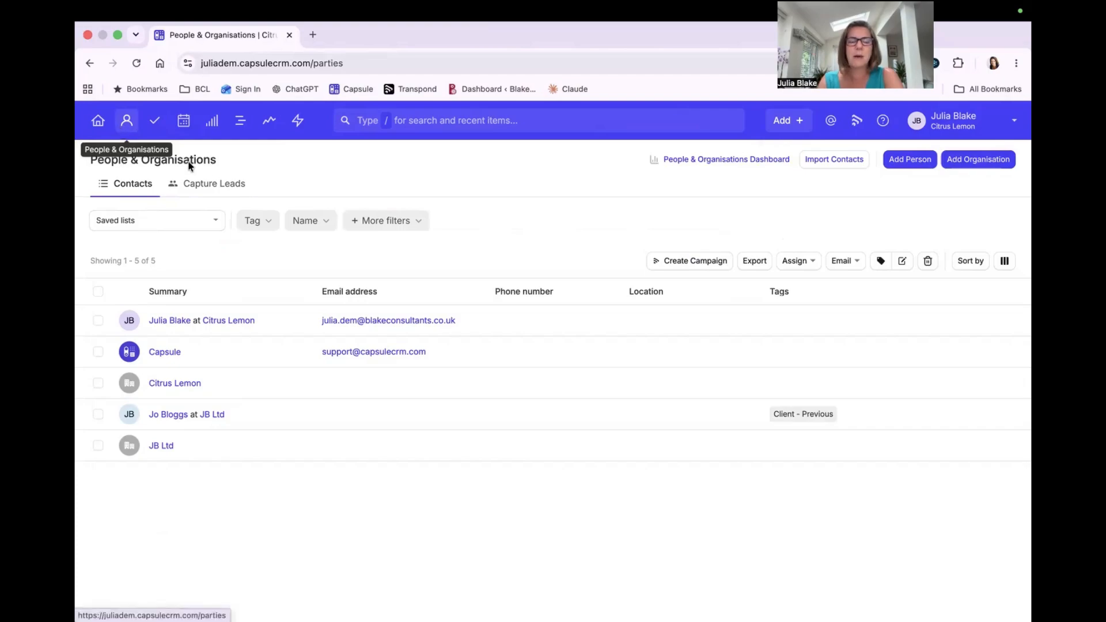
left_click(389, 226)
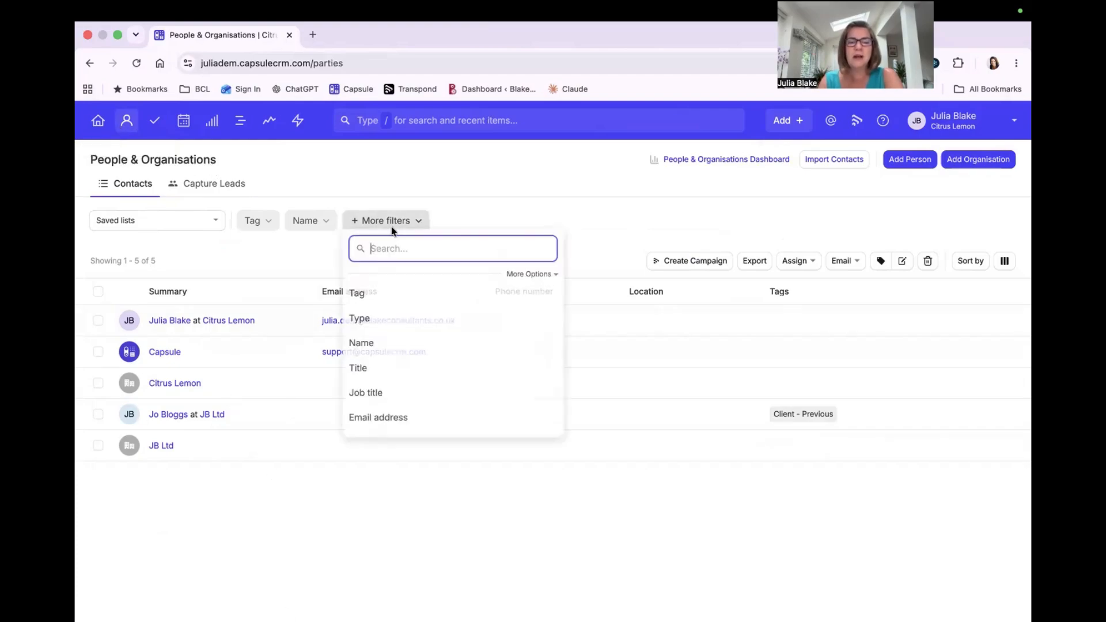
scroll(438, 380, "down", 2)
scroll(437, 377, "down", 10)
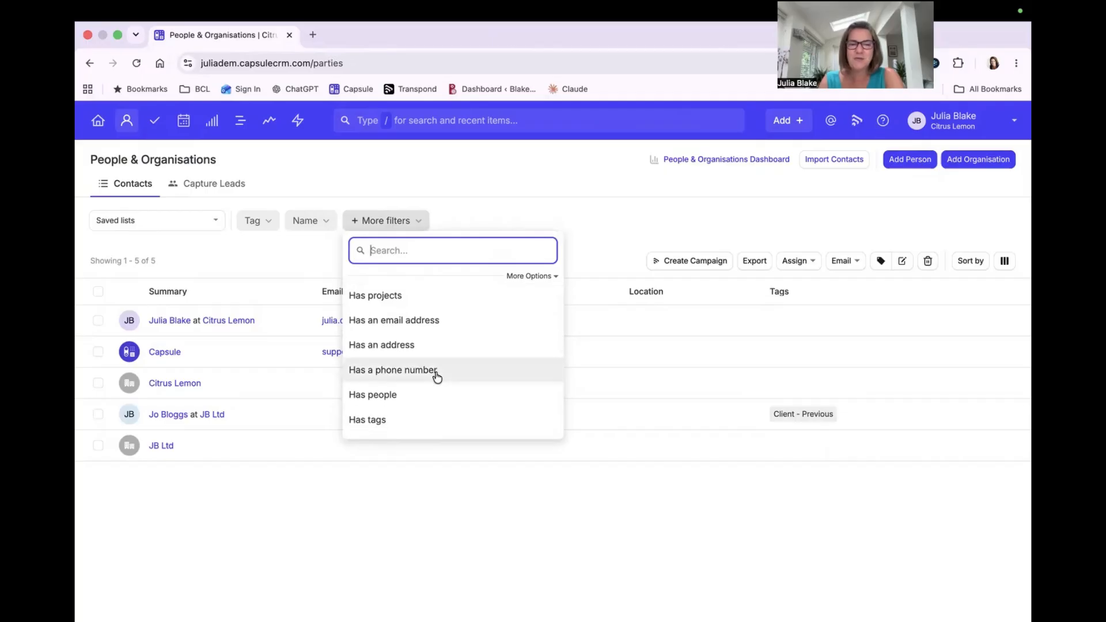
scroll(438, 374, "down", 3)
scroll(438, 370, "down", 1)
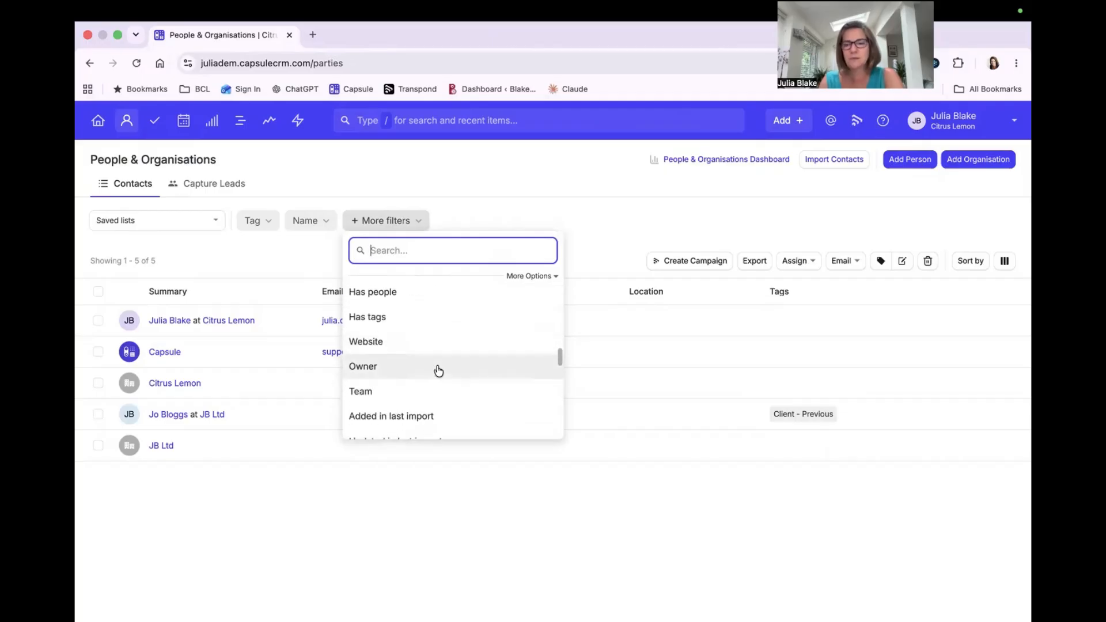
left_click(427, 220)
left_click(426, 220)
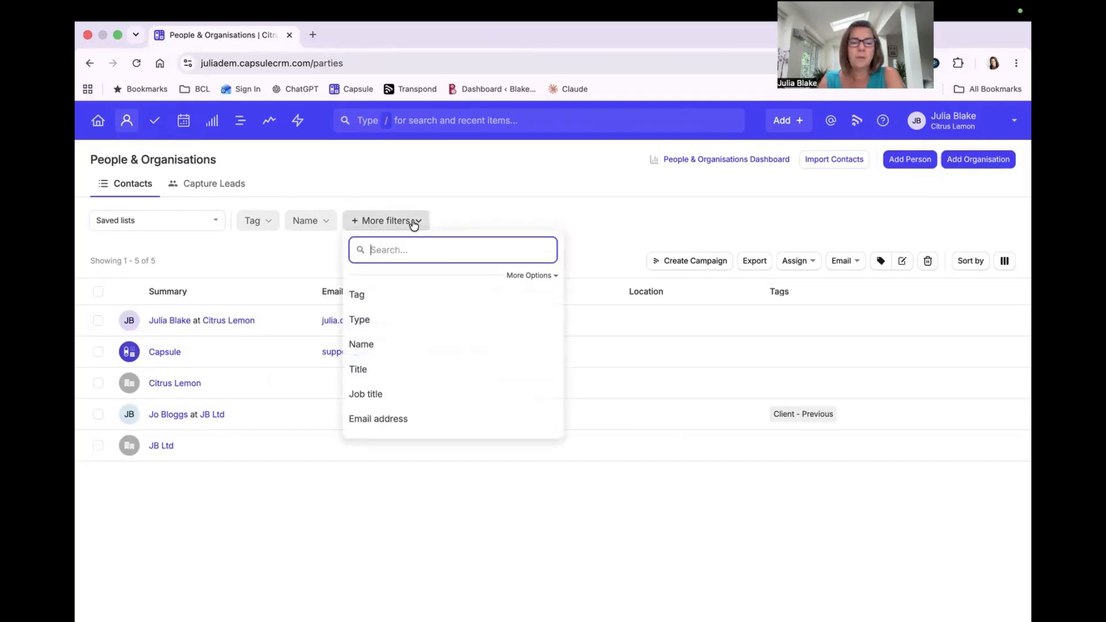
scroll(461, 395, "down", 3)
scroll(461, 396, "down", 10)
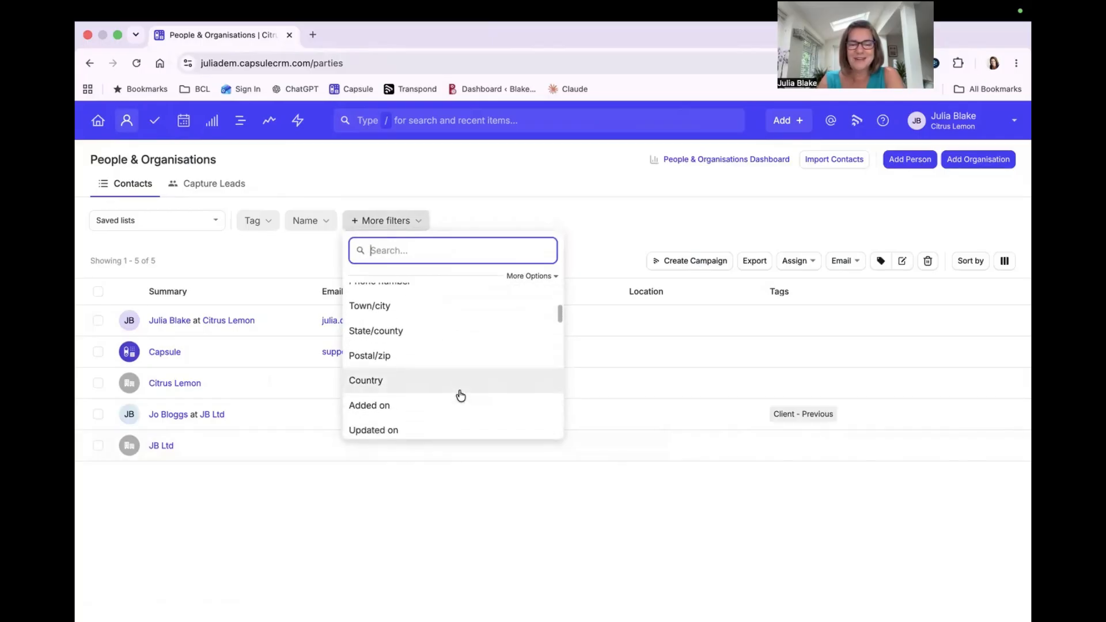
scroll(461, 396, "down", 10)
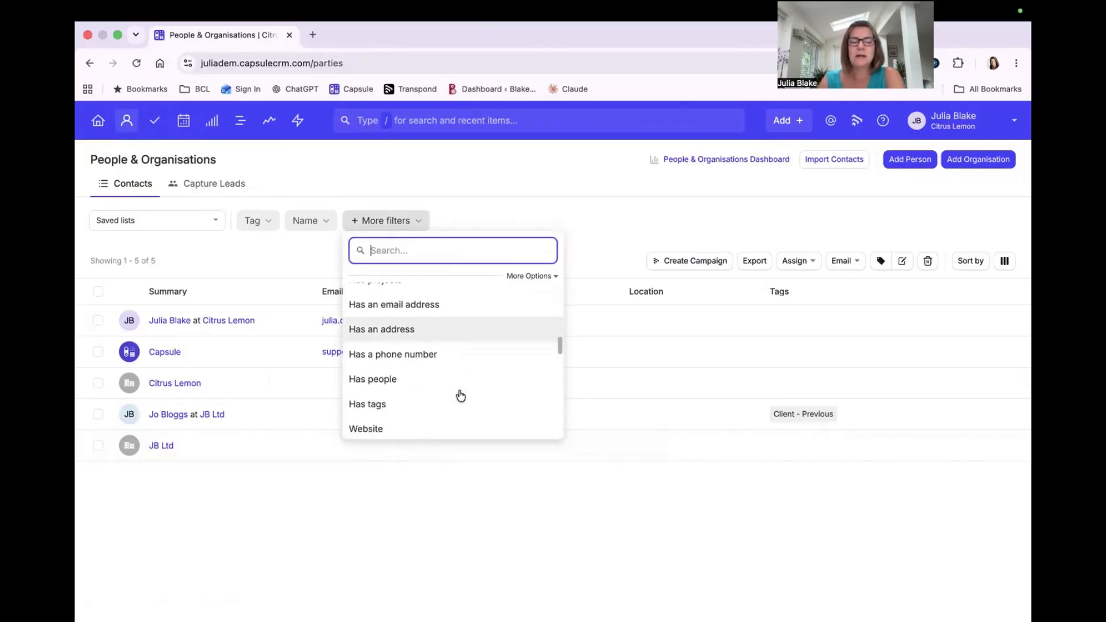
scroll(461, 396, "down", 2)
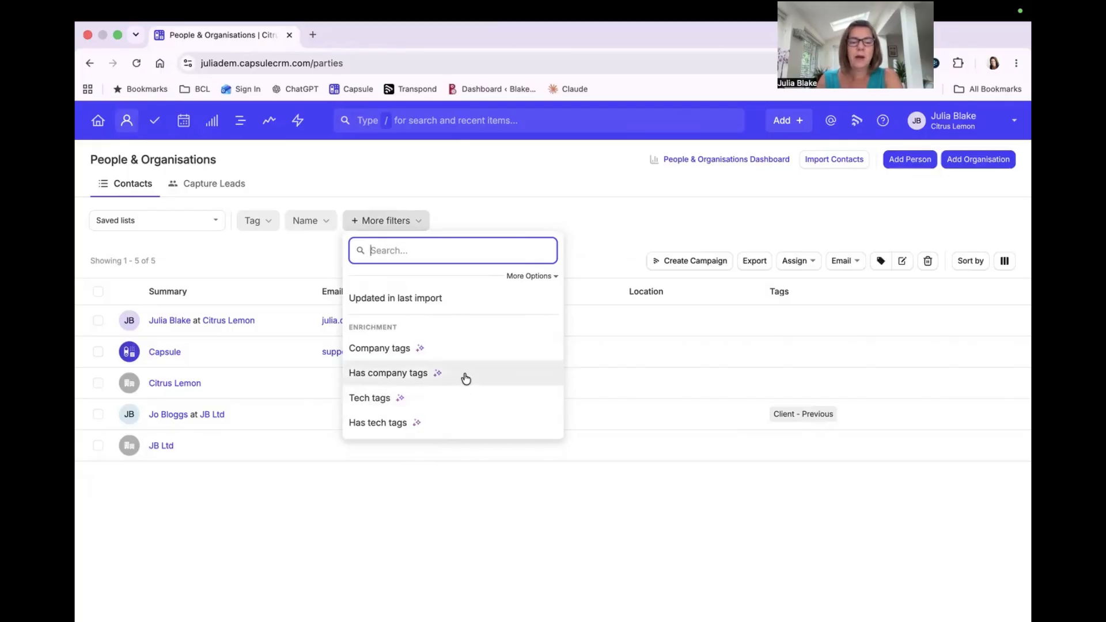
scroll(464, 383, "down", 2)
scroll(464, 378, "down", 3)
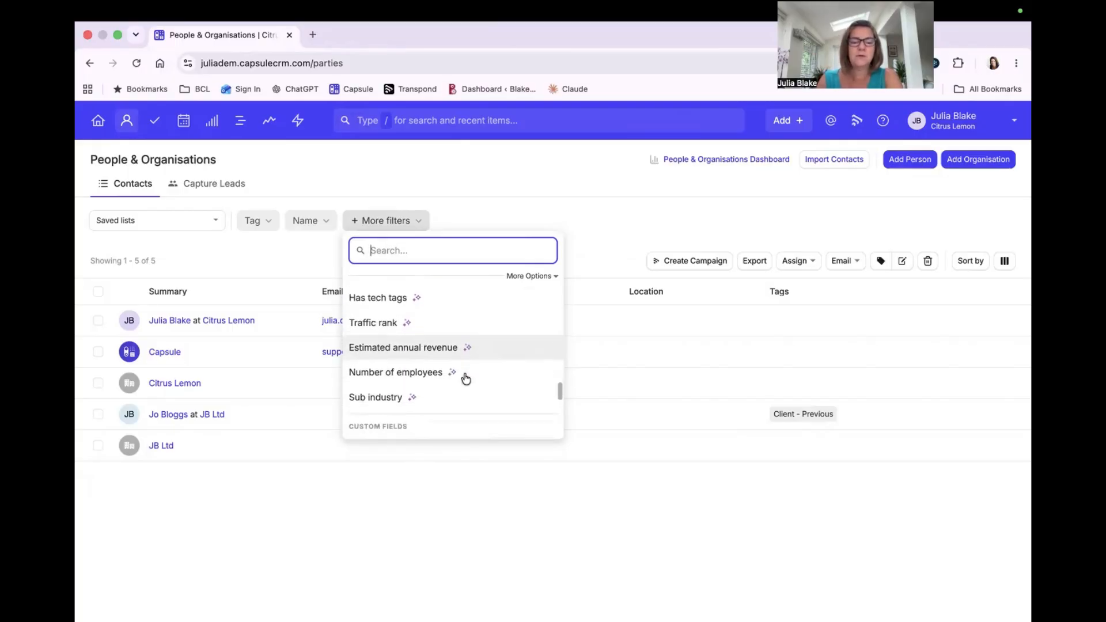
Examine the ranges of the Estimated annual revenue filter, remove that filter, and look through the other available filters again
left_click(434, 340)
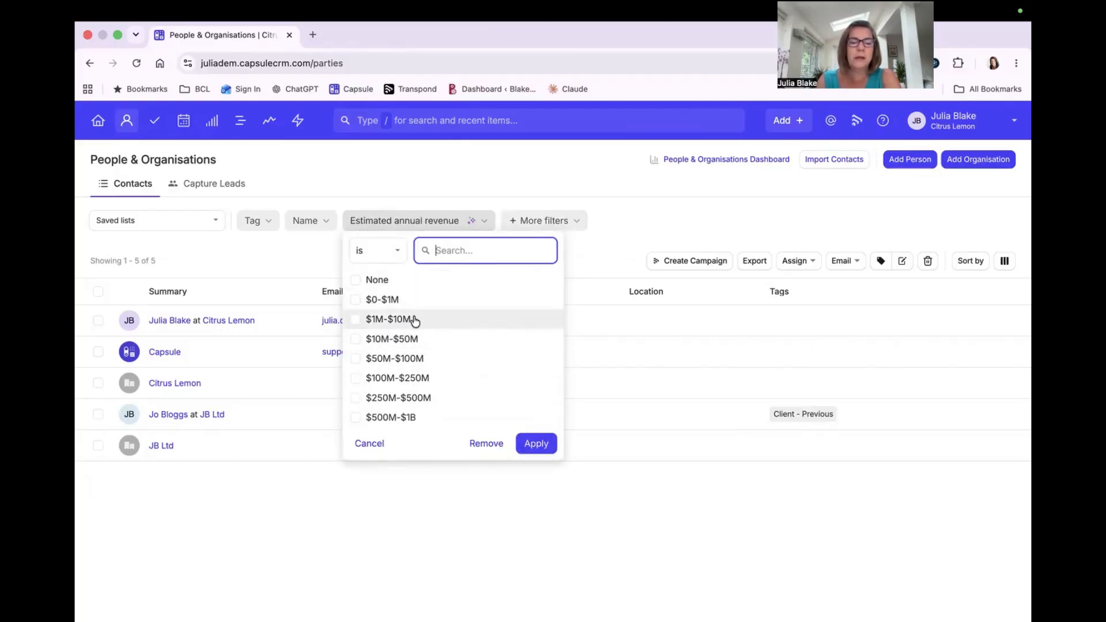
left_click(483, 445)
left_click(401, 230)
scroll(435, 375, "down", 6)
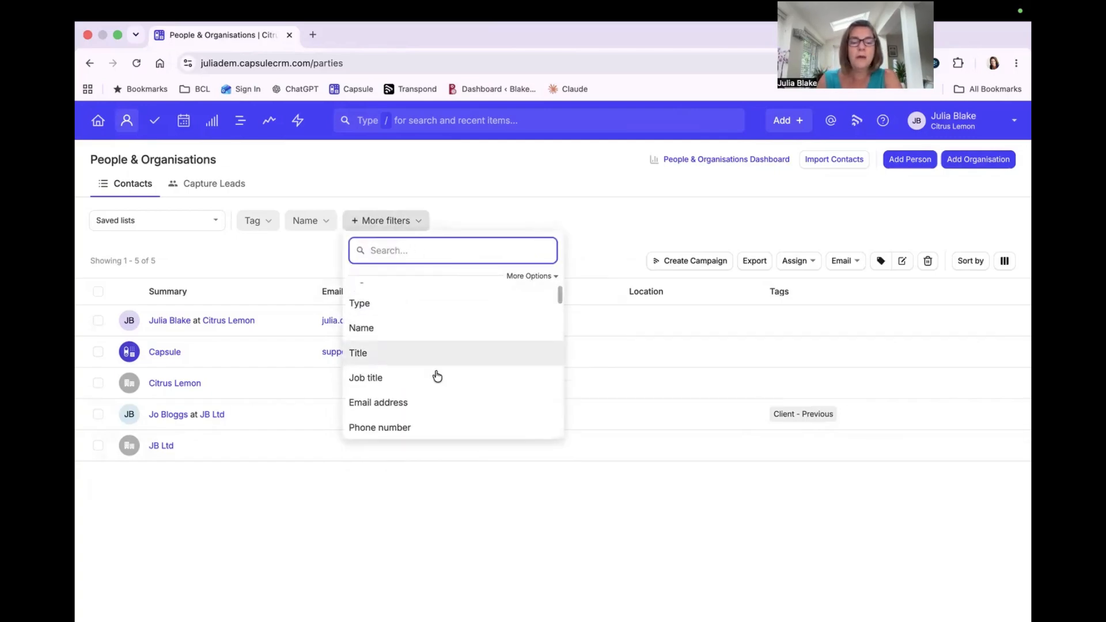
scroll(437, 376, "down", 8)
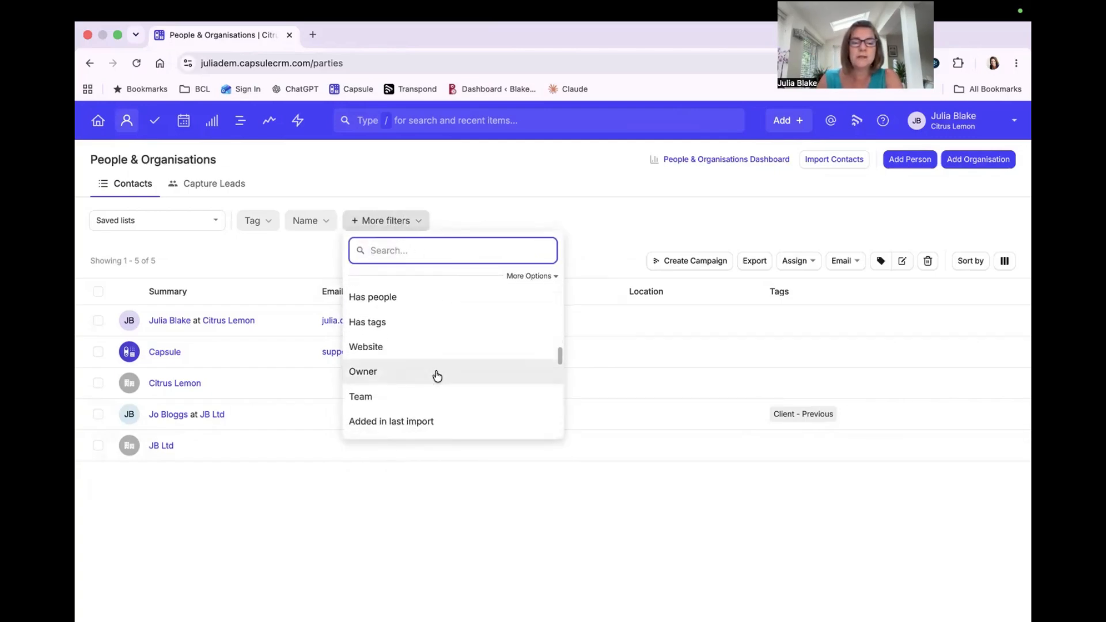
scroll(437, 377, "down", 2)
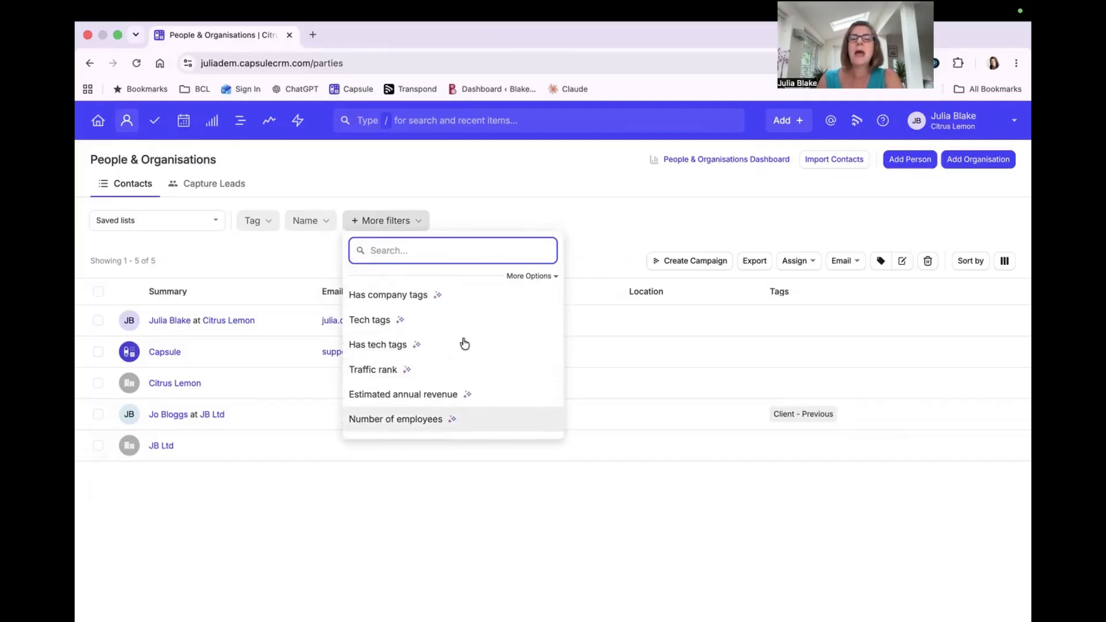
left_click(543, 175)
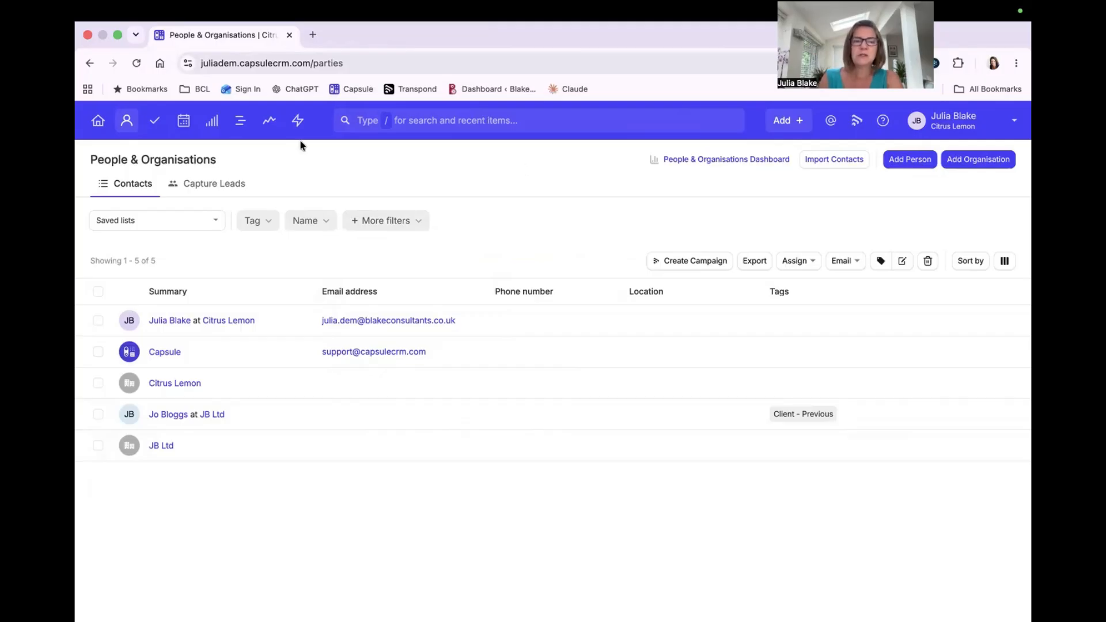
View the Citrus Lemon organisation record and its blank activity form, cancel the form, and return to the home summary
left_click(187, 391)
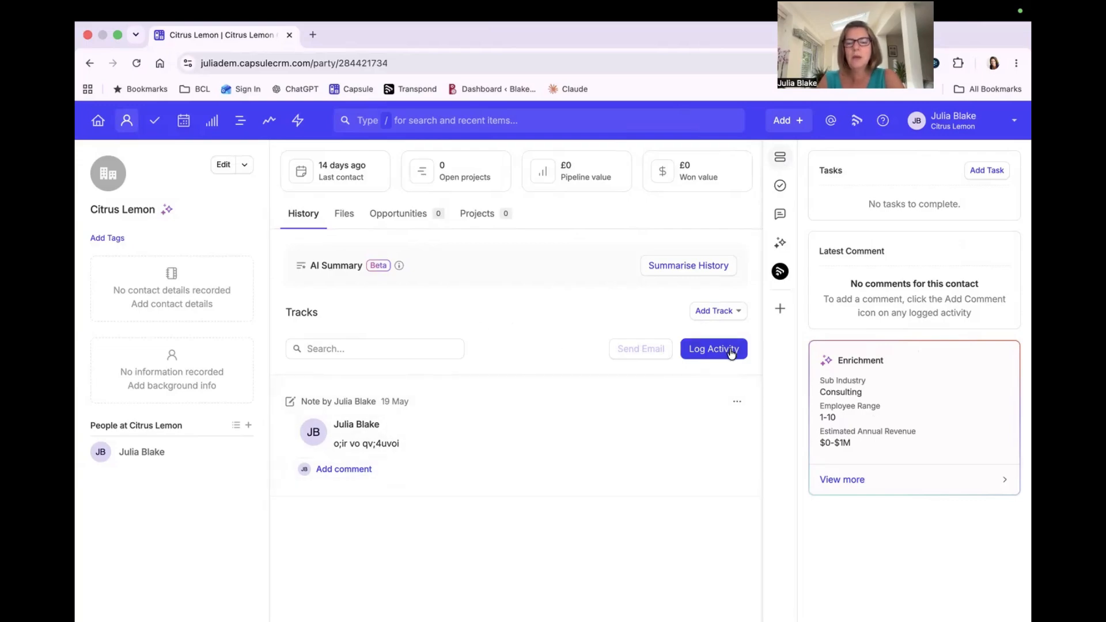
left_click(729, 348)
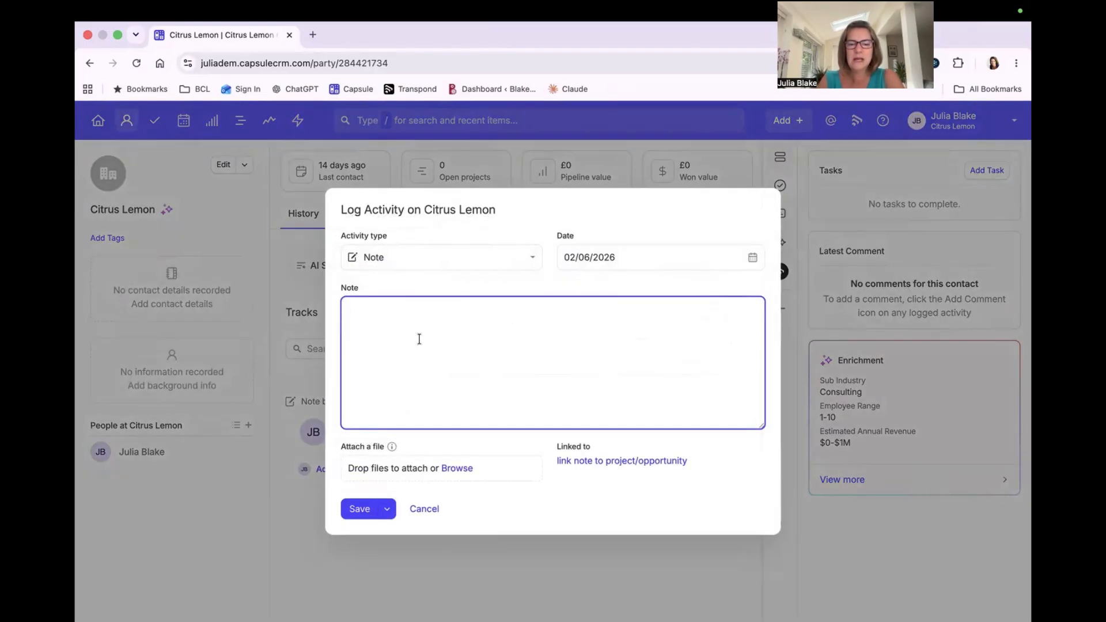
left_click(432, 513)
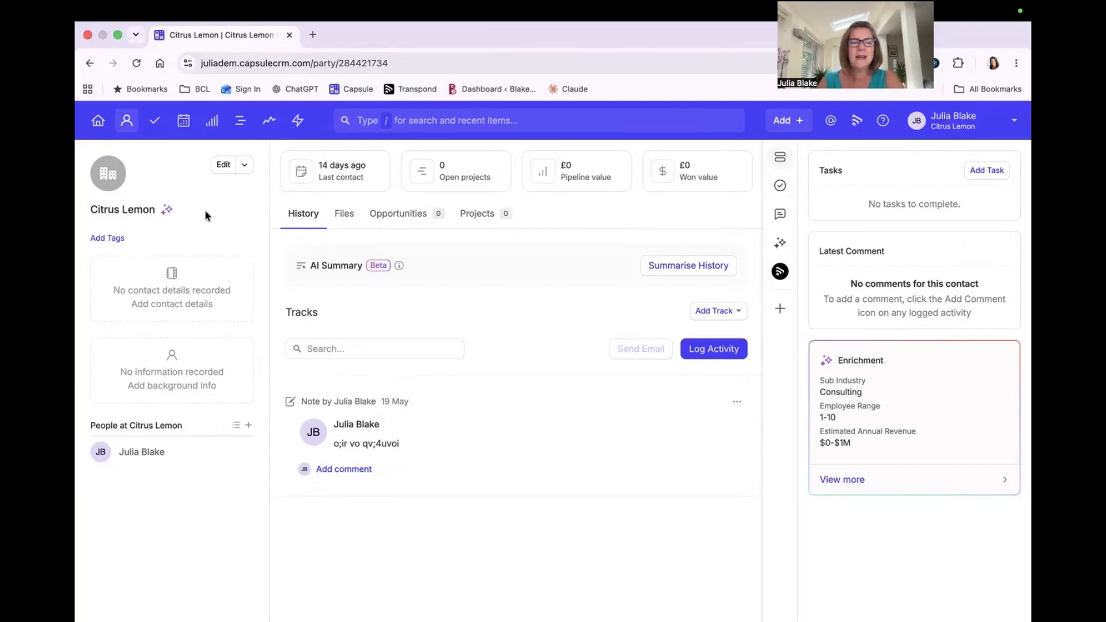
left_click(98, 120)
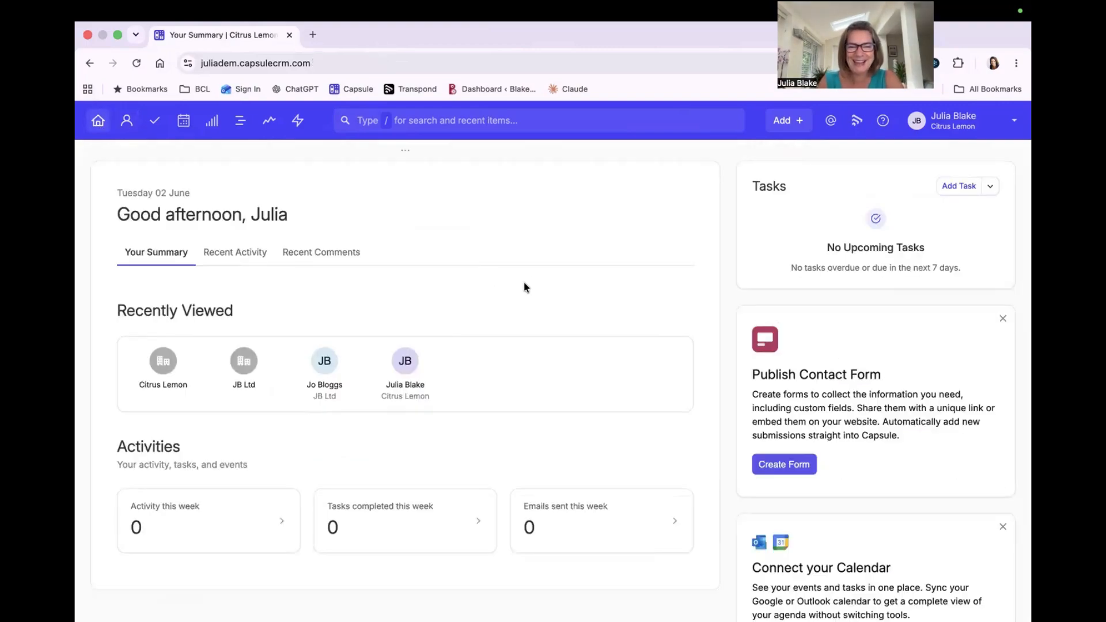